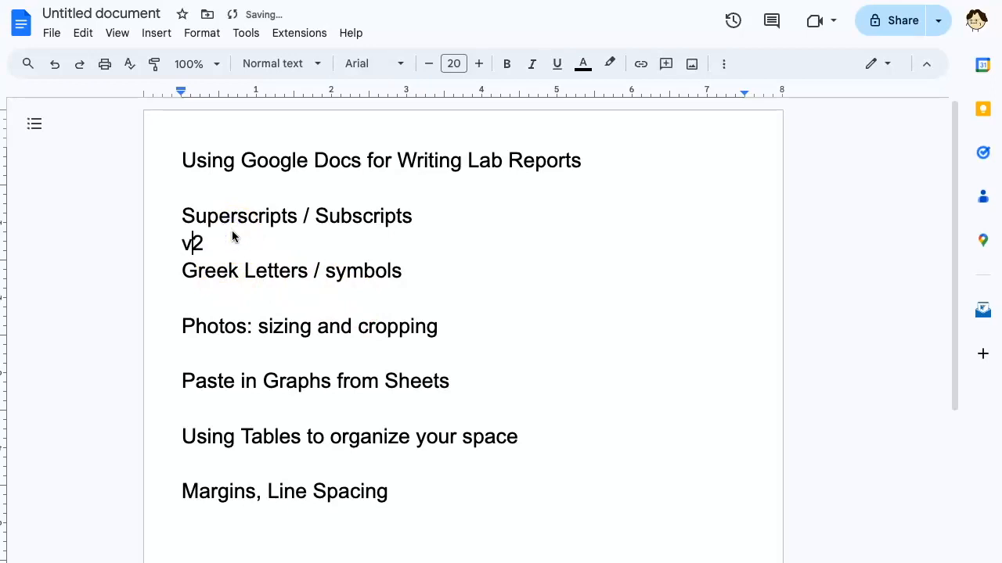
Write the equation "v^2 = vo^2 + 2a????" beneath the Superscripts / Subscripts line, followed by a blank line
key("Left")
type("^2 = vo")
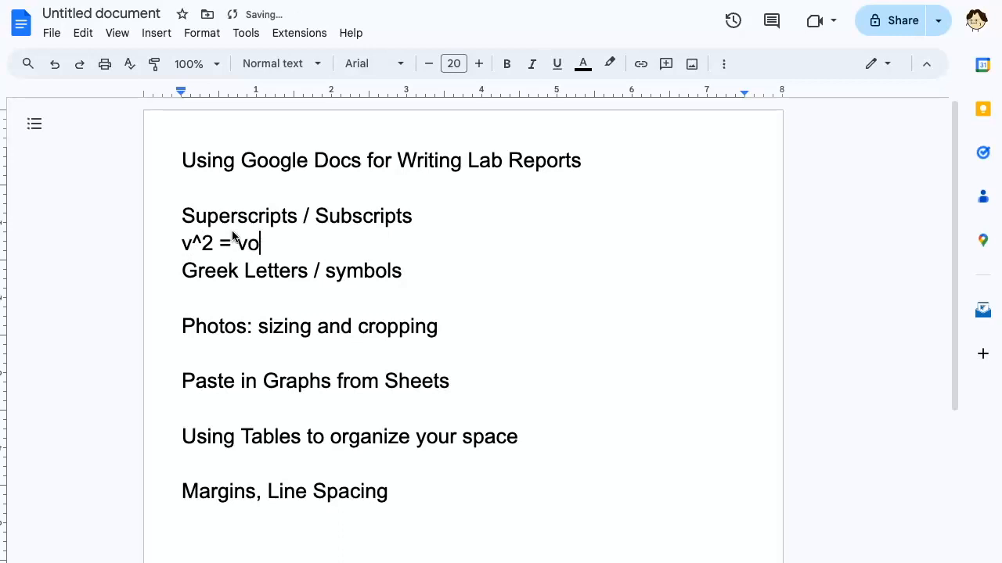
type("^2 + 2a")
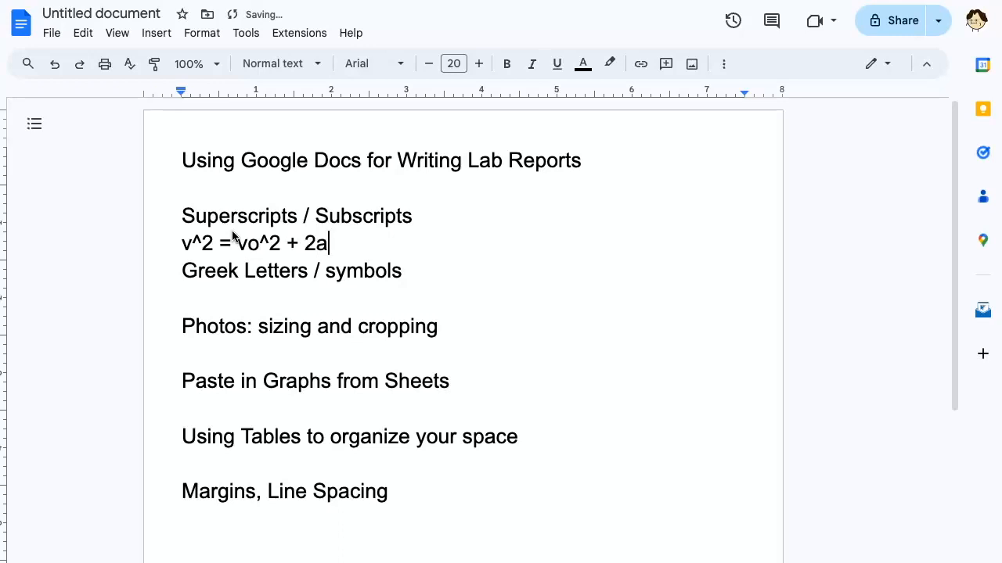
type("????")
key("Return")
Remove the caret after the first v in the equation and format its 2 as superscript
key("Up")
key("BackSpace")
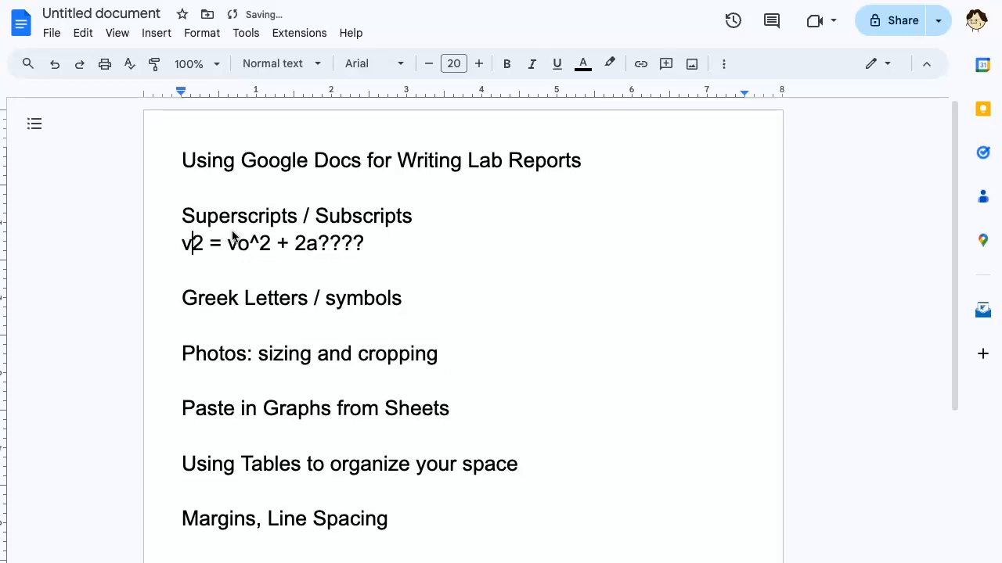
key("shift+Right")
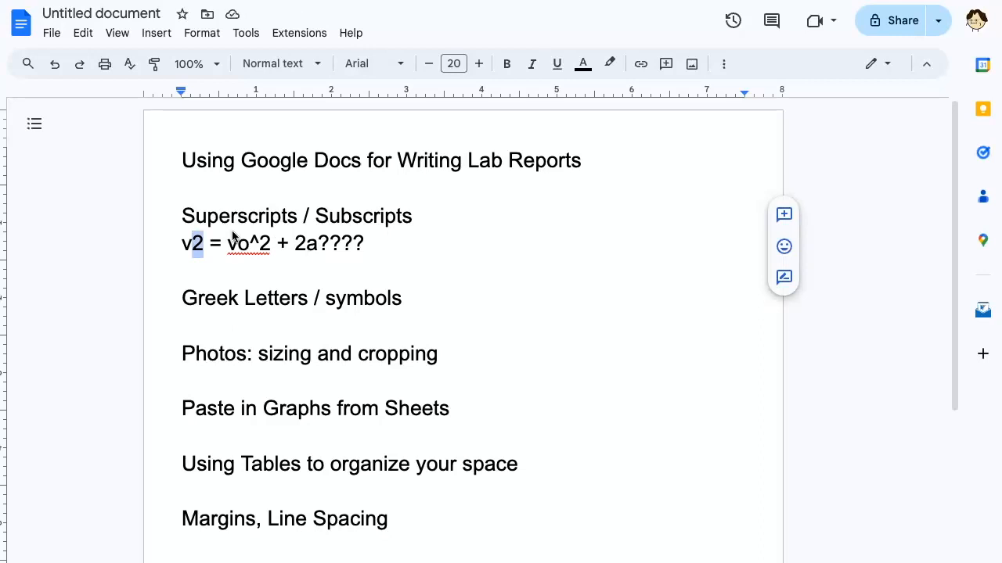
key("ctrl+period")
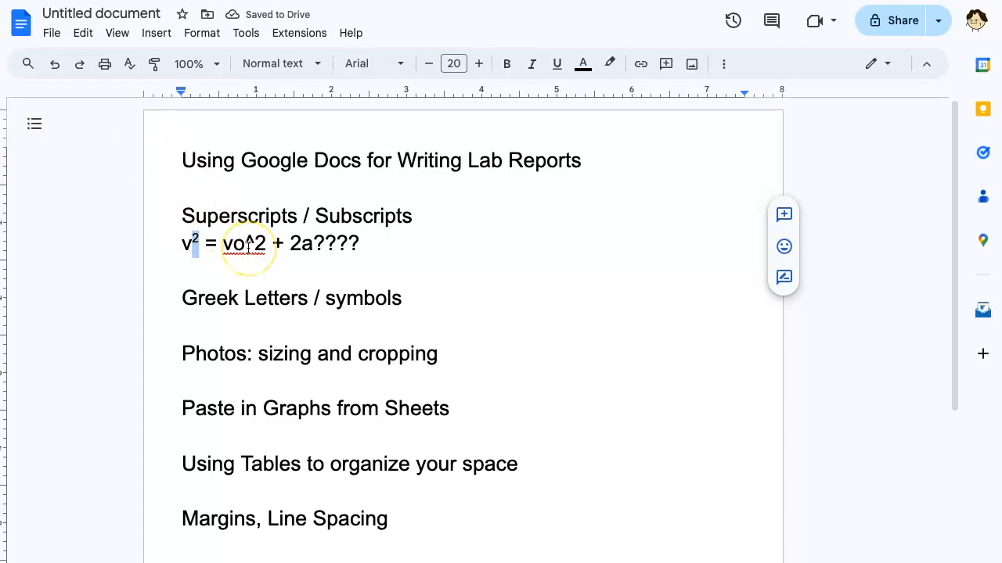
Format the o in "vo^2" as subscript and its 2 as superscript, removing the caret between them
left_click(236, 249)
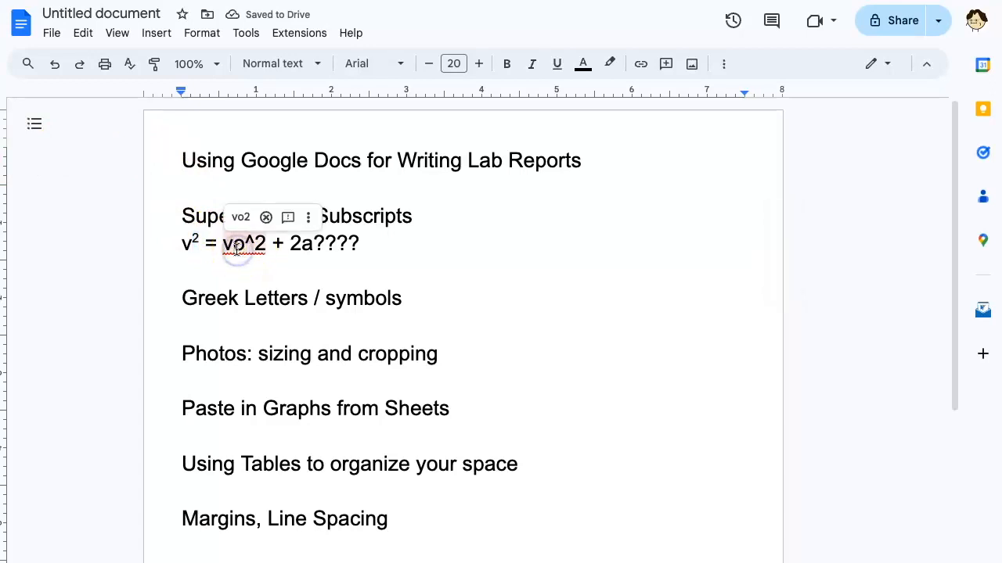
key("shift+Right")
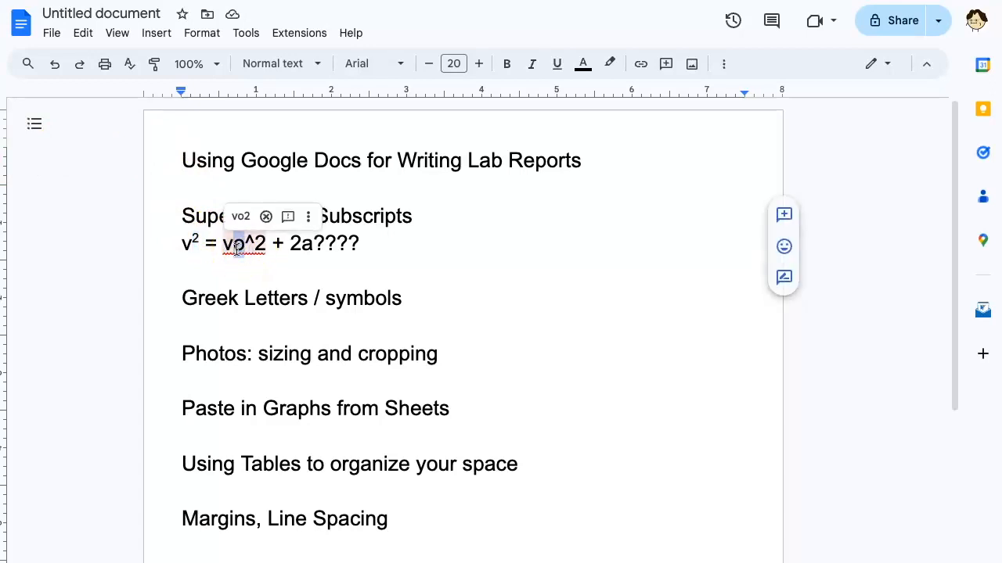
key("ctrl+comma")
key("Right")
key("Right")
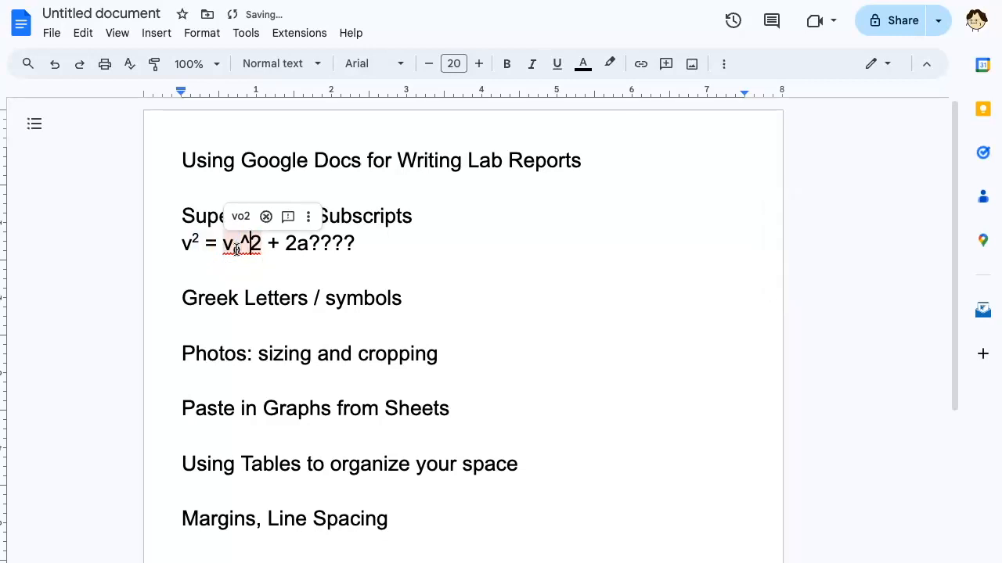
key("BackSpace")
key("shift+Right")
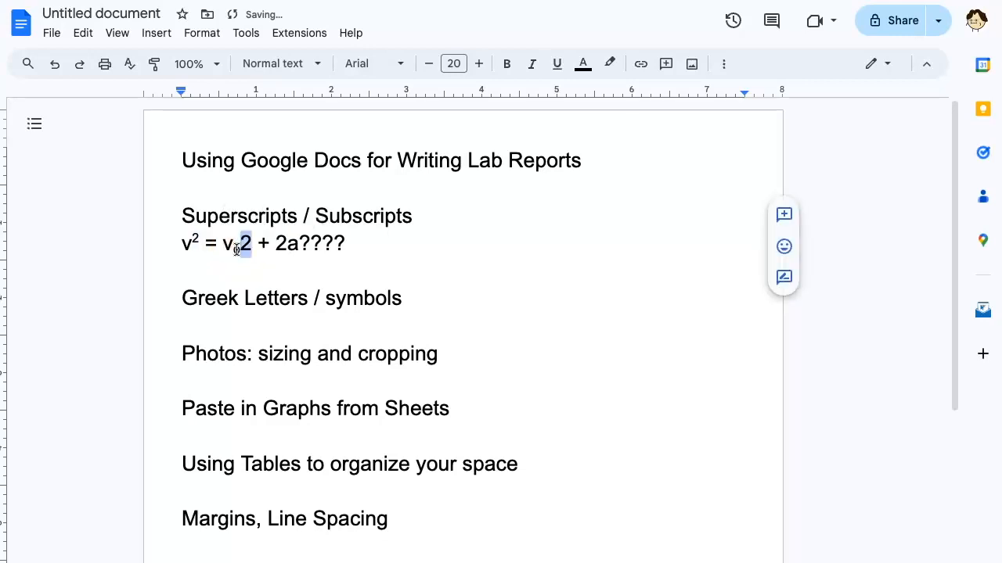
key("ctrl+period")
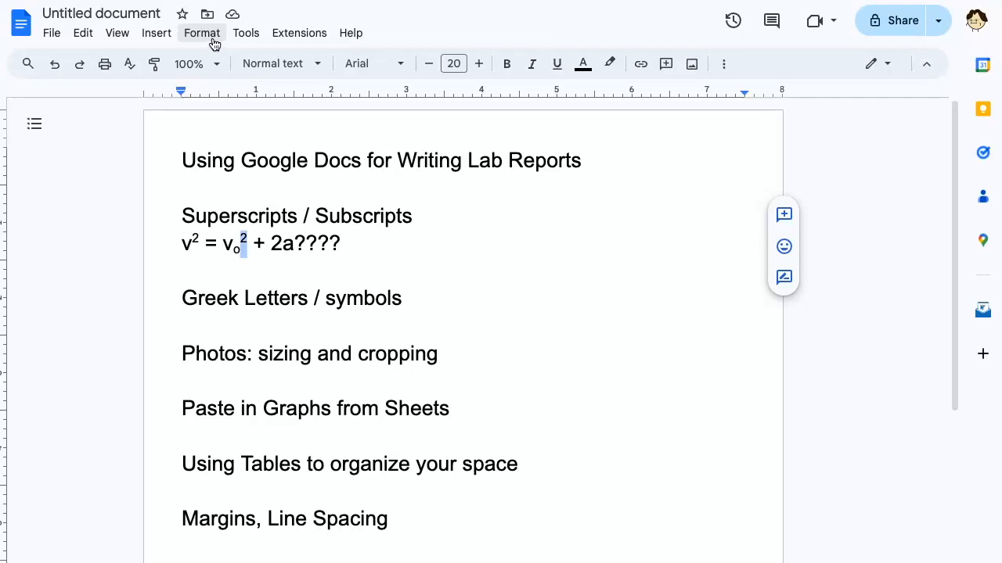
left_click(210, 34)
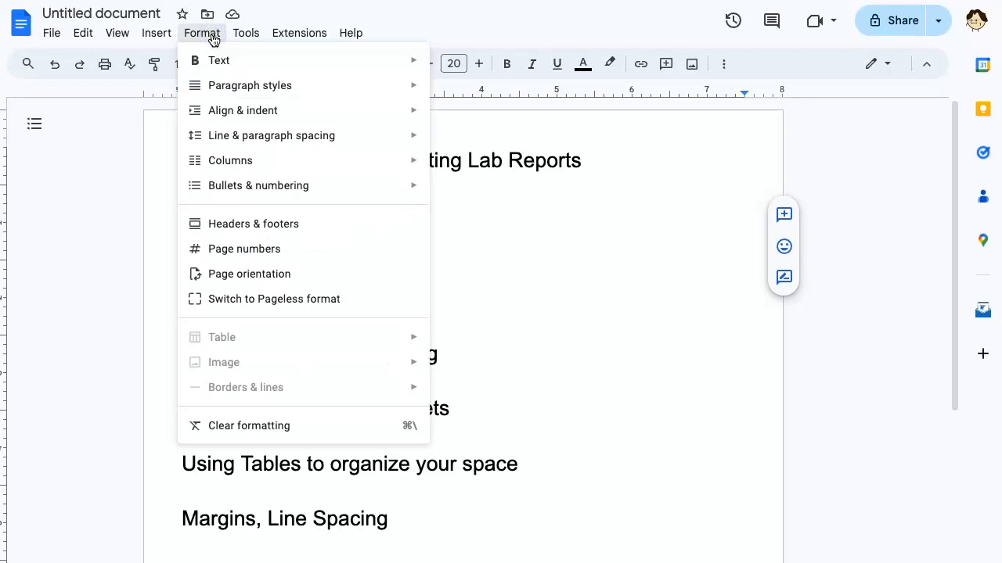
left_click(222, 63)
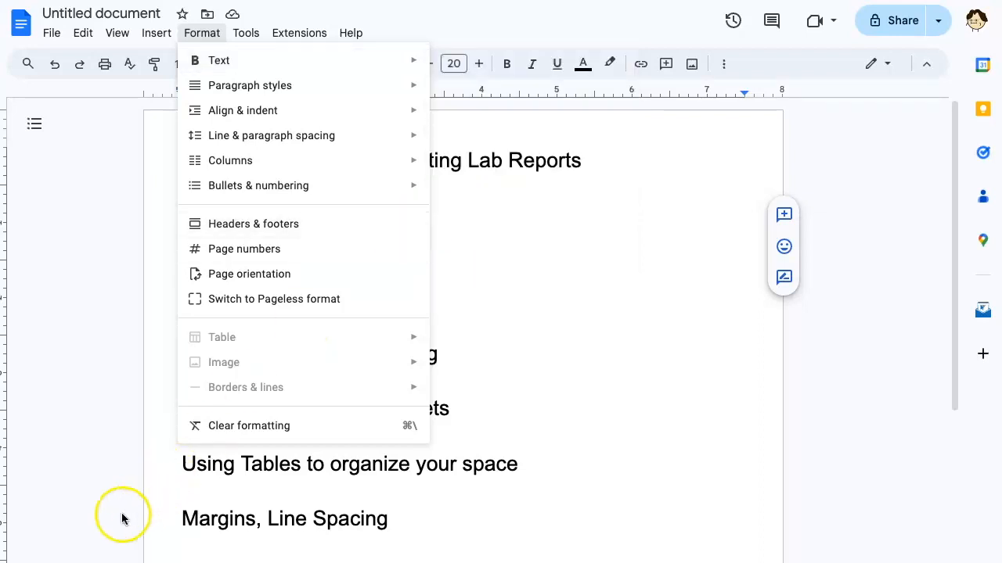
Delete the four question marks at the end of the equation
left_click(371, 245)
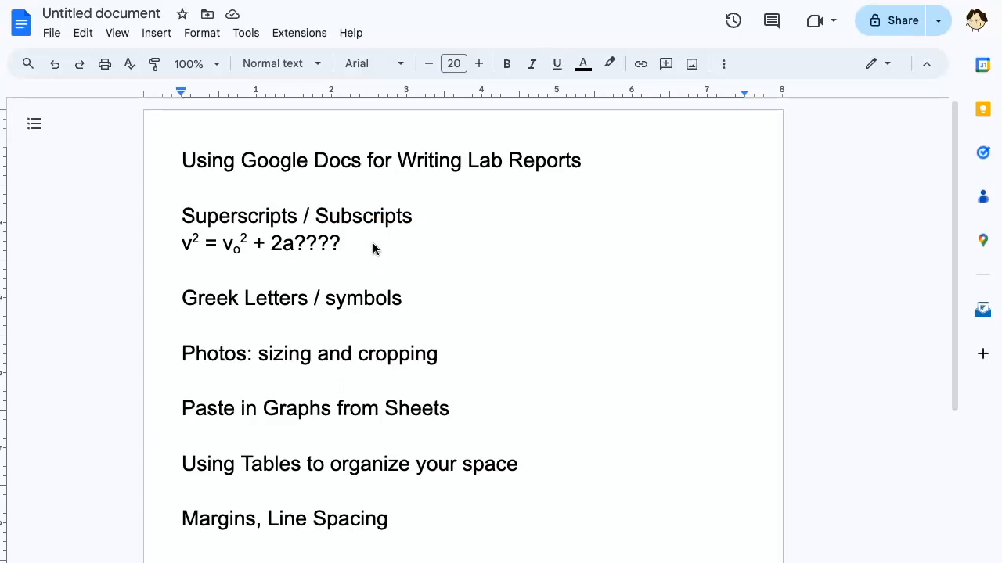
key("BackSpace")
key("BackSpace")
key("BackSpace")
key("BackSpace")
left_click(360, 246)
left_click(224, 312)
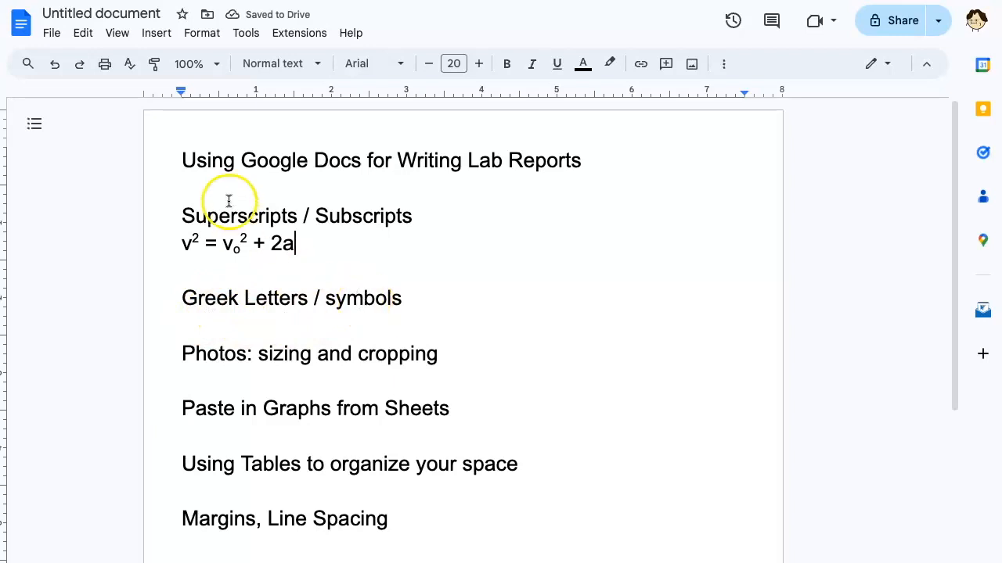
Insert the Greek capital letter delta (Δ) after 2a as a special character, finding it by sketching a triangle
left_click(156, 33)
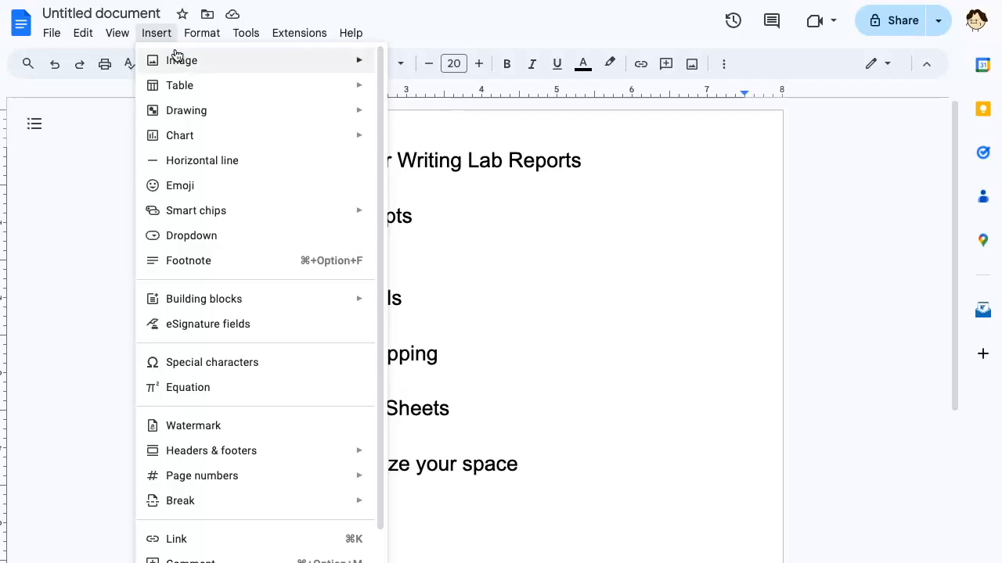
mouse_move(191, 141)
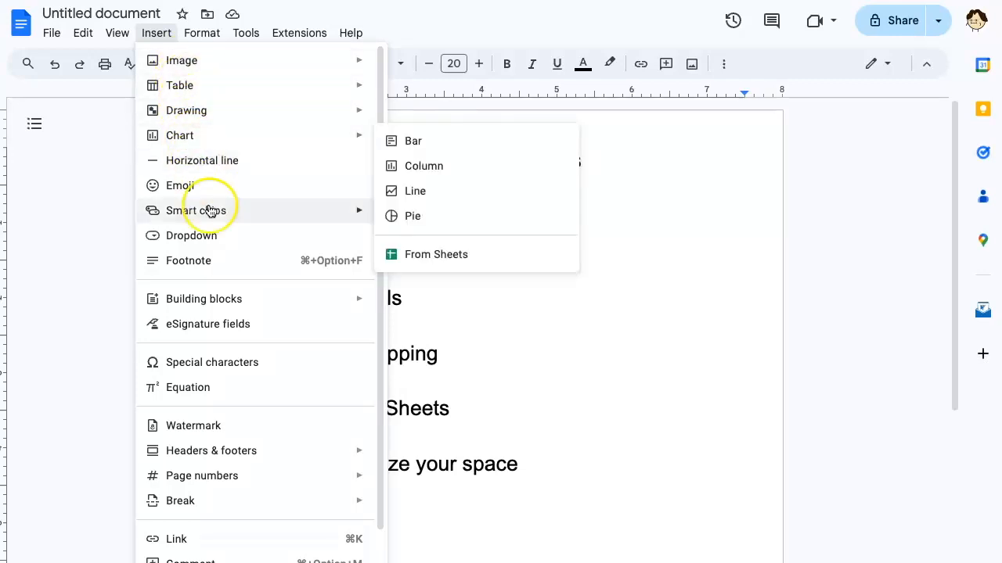
left_click(207, 366)
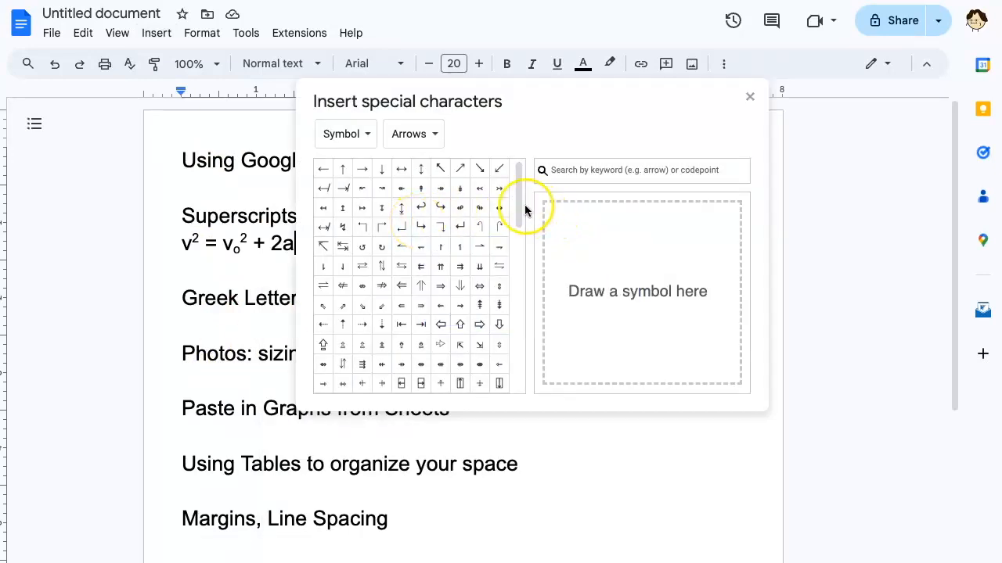
left_click_drag(521, 201, 515, 385)
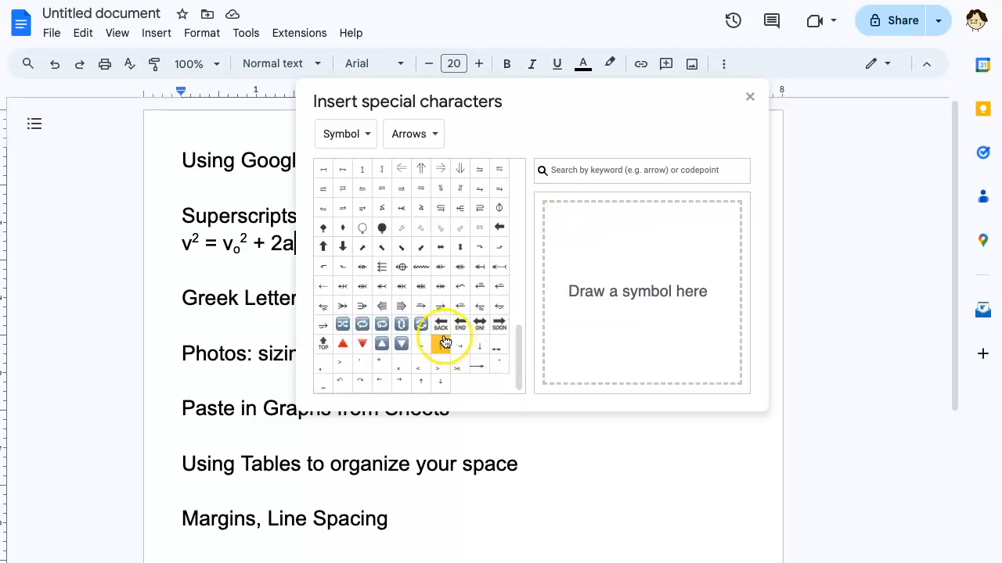
scroll(434, 344, "up", 5)
scroll(443, 342, "up", 3)
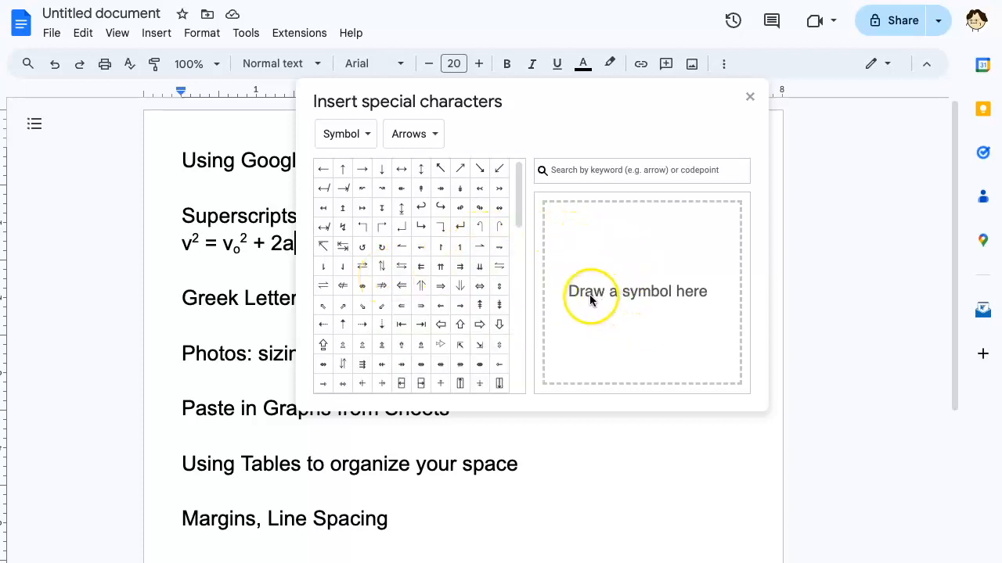
mouse_move(629, 247)
left_mouse_down()
mouse_move(601, 307)
mouse_move(664, 311)
mouse_move(631, 249)
left_mouse_up()
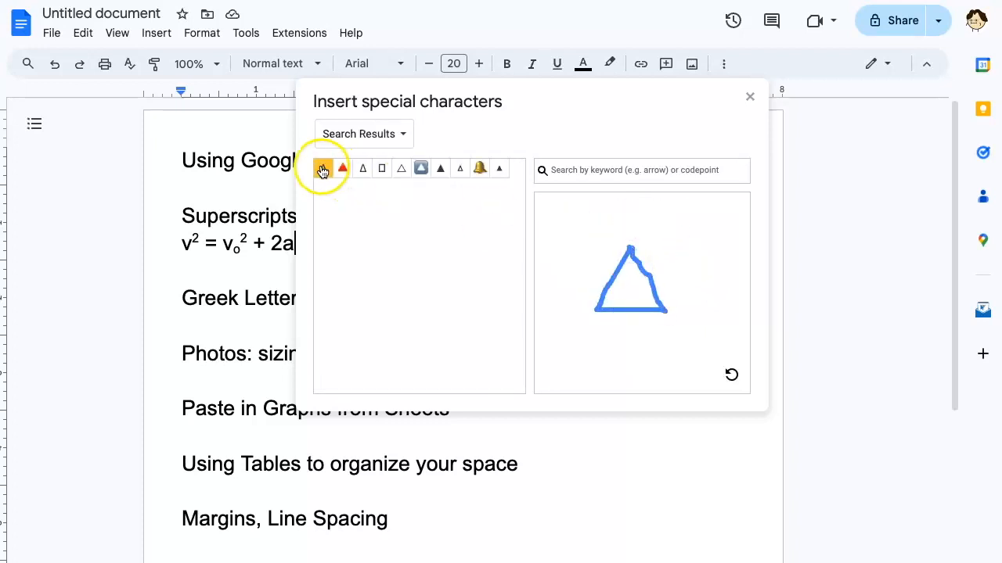
mouse_move(325, 173)
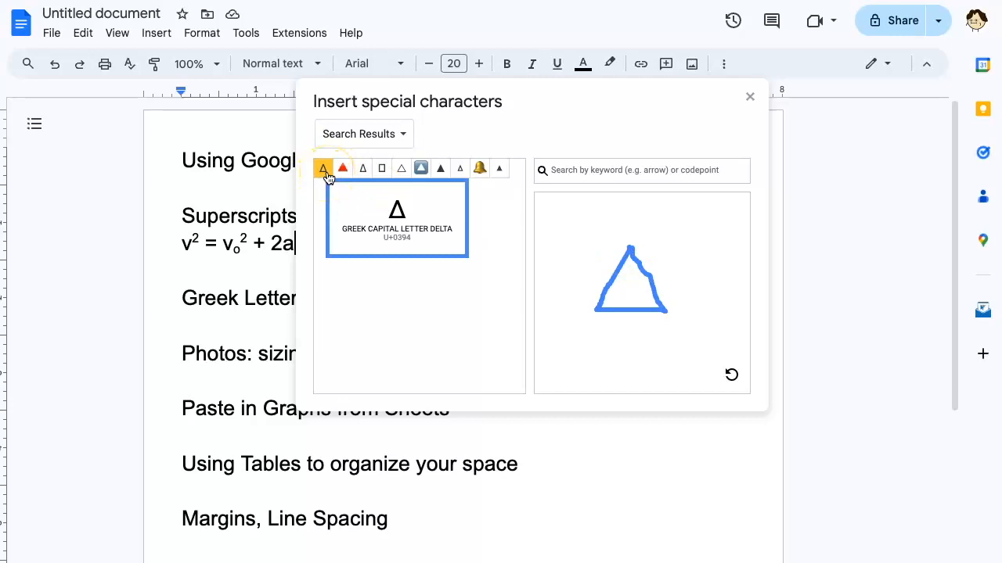
left_click(326, 173)
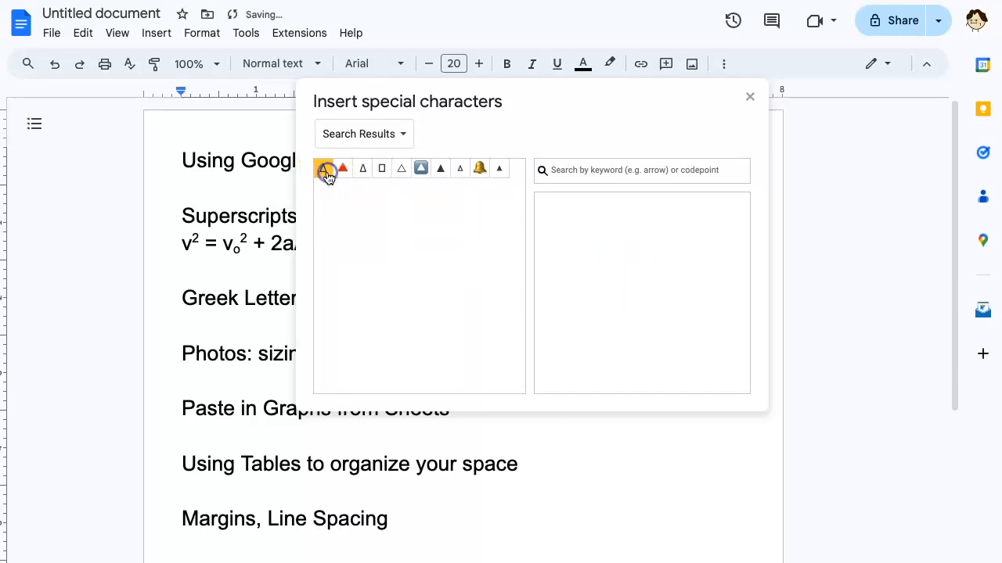
Move the special characters dialog clear of the equation and search by hand-drawing a theta and a phi, clearing each sketch
left_click_drag(527, 94, 696, 99)
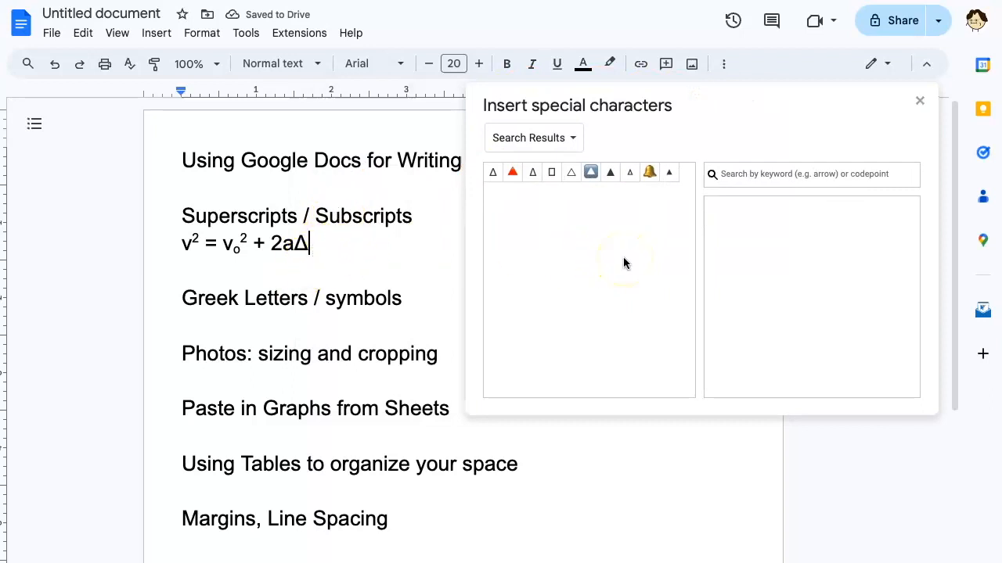
mouse_move(809, 244)
left_mouse_down()
mouse_move(780, 268)
mouse_move(832, 274)
mouse_move(807, 252)
left_mouse_up()
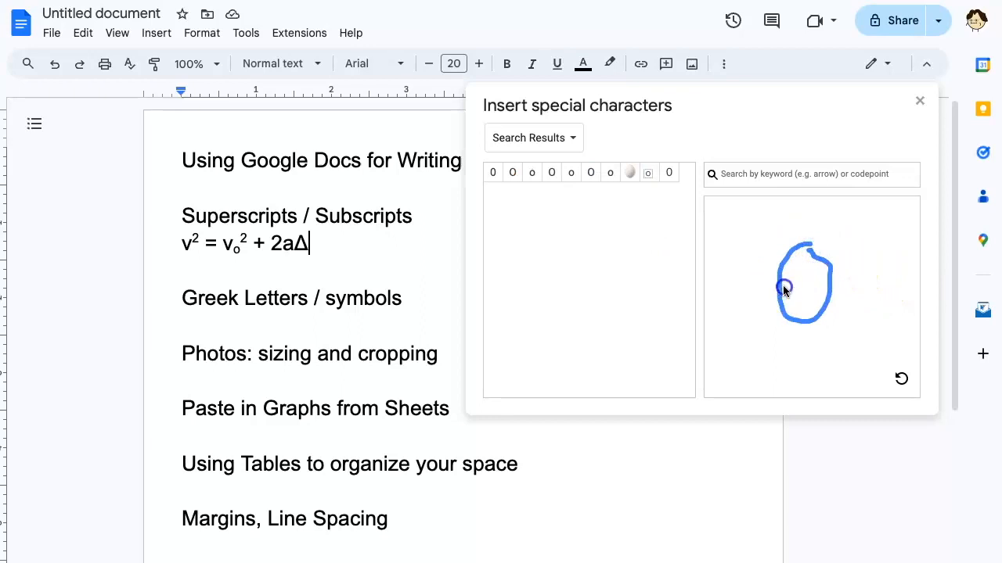
left_click_drag(782, 287, 830, 286)
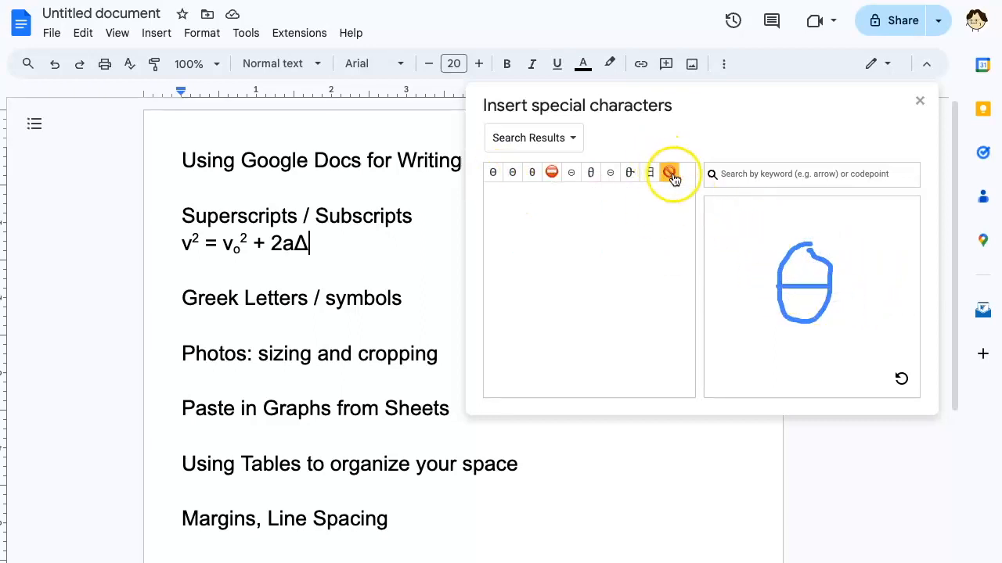
left_click(908, 382)
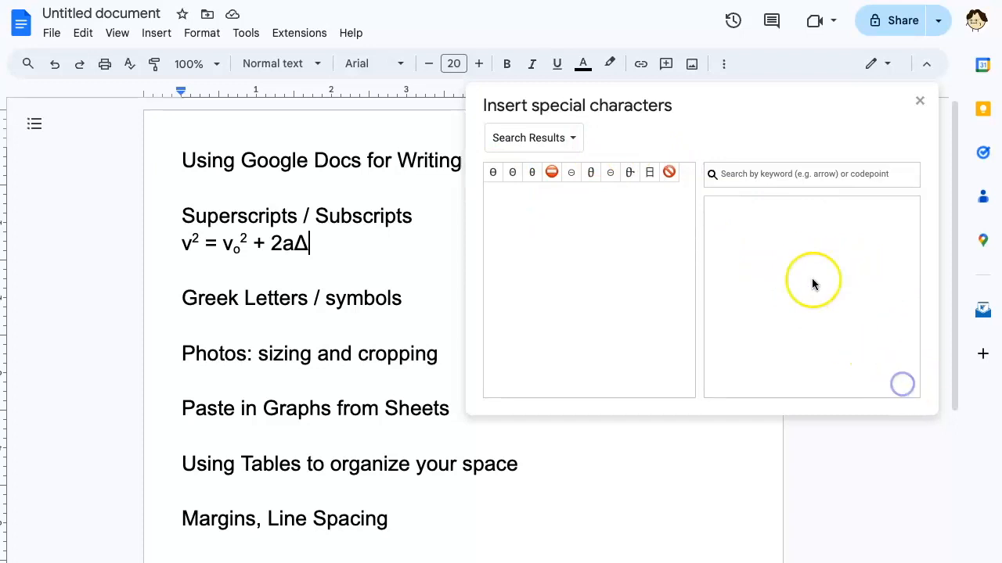
mouse_move(772, 244)
left_mouse_down()
mouse_move(760, 290)
mouse_move(787, 263)
mouse_move(768, 345)
left_mouse_up()
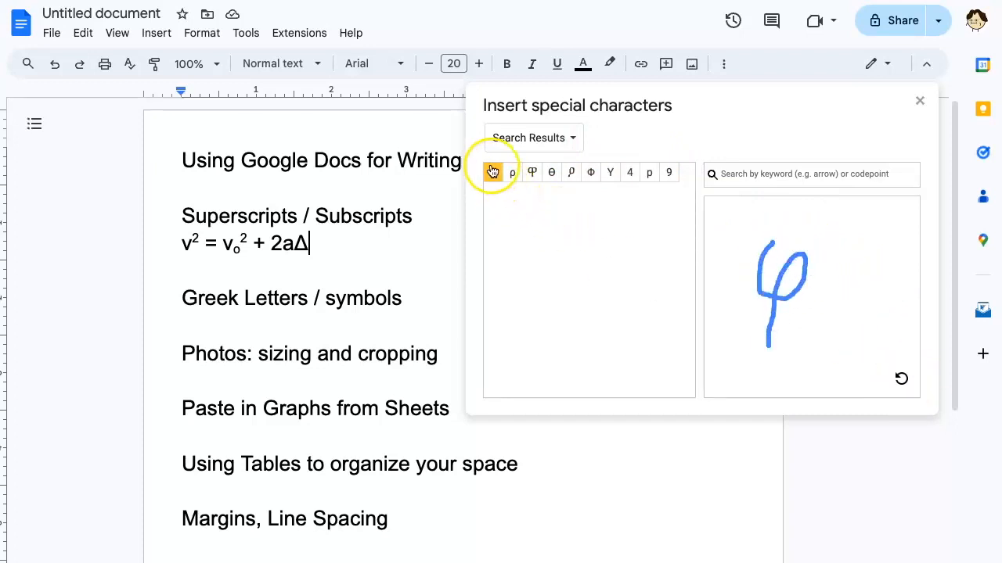
mouse_move(493, 175)
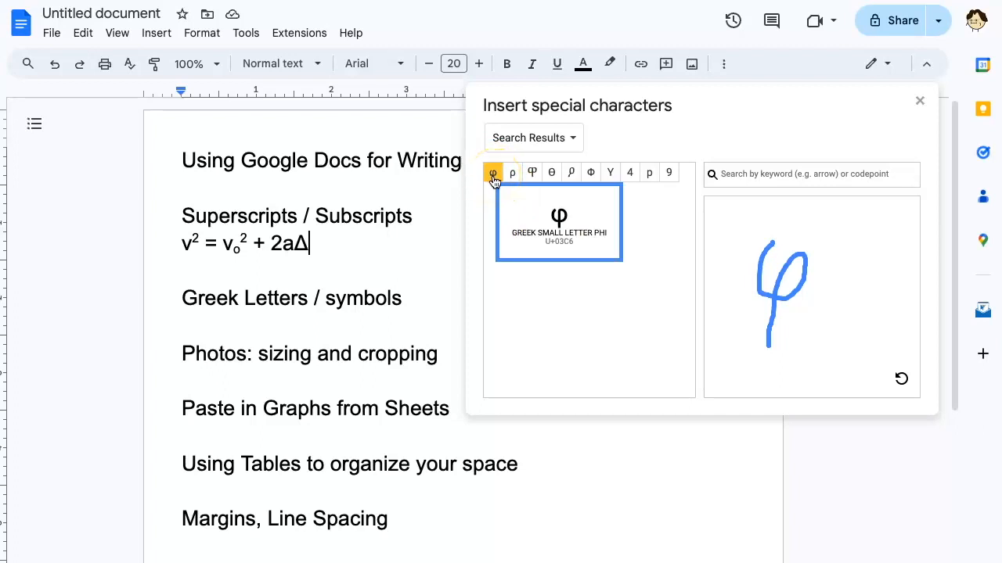
left_click(900, 381)
Search the special characters by hand-drawing a lambda and a right-pointing arrow, clearing each sketch
mouse_move(757, 256)
left_mouse_down()
mouse_move(799, 288)
mouse_move(838, 342)
left_mouse_up()
left_click_drag(802, 311, 780, 349)
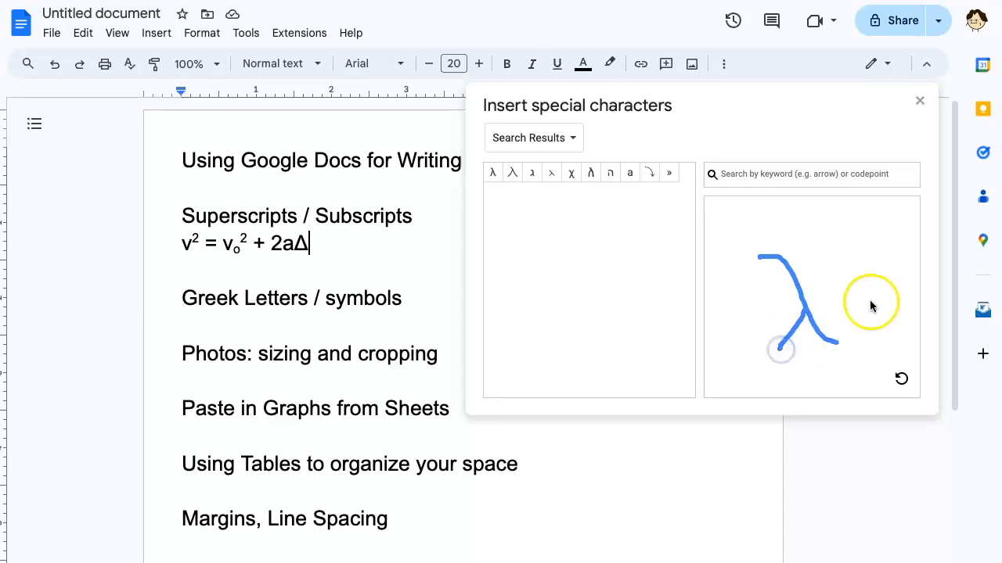
mouse_move(493, 176)
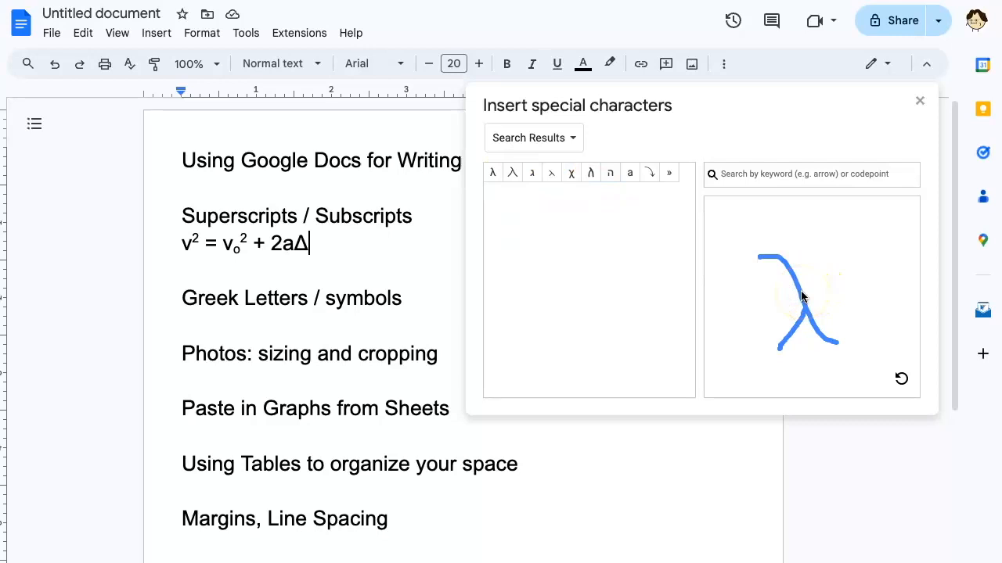
left_click(902, 381)
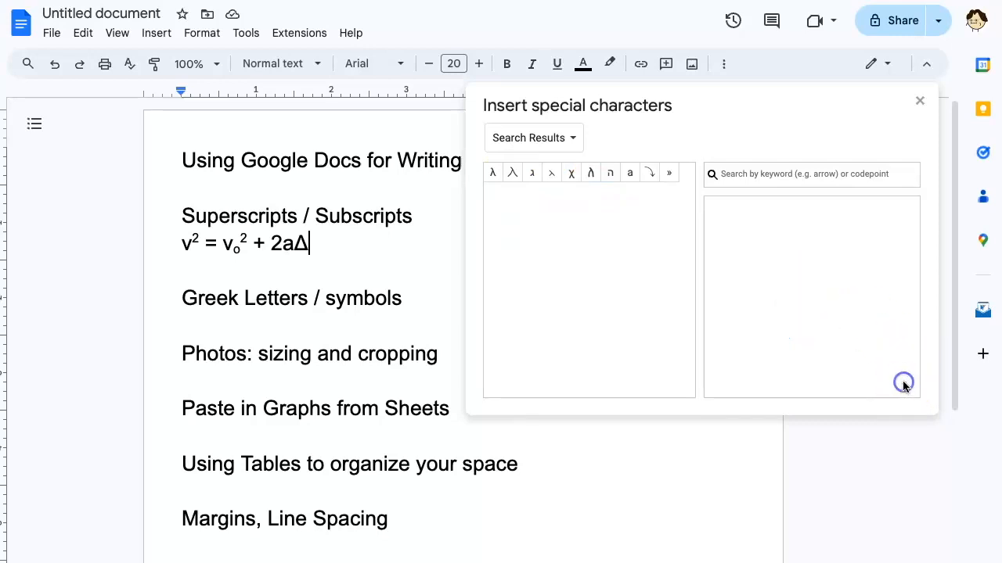
mouse_move(743, 280)
left_mouse_down()
mouse_move(837, 282)
mouse_move(809, 255)
mouse_move(837, 284)
mouse_move(802, 314)
left_mouse_up()
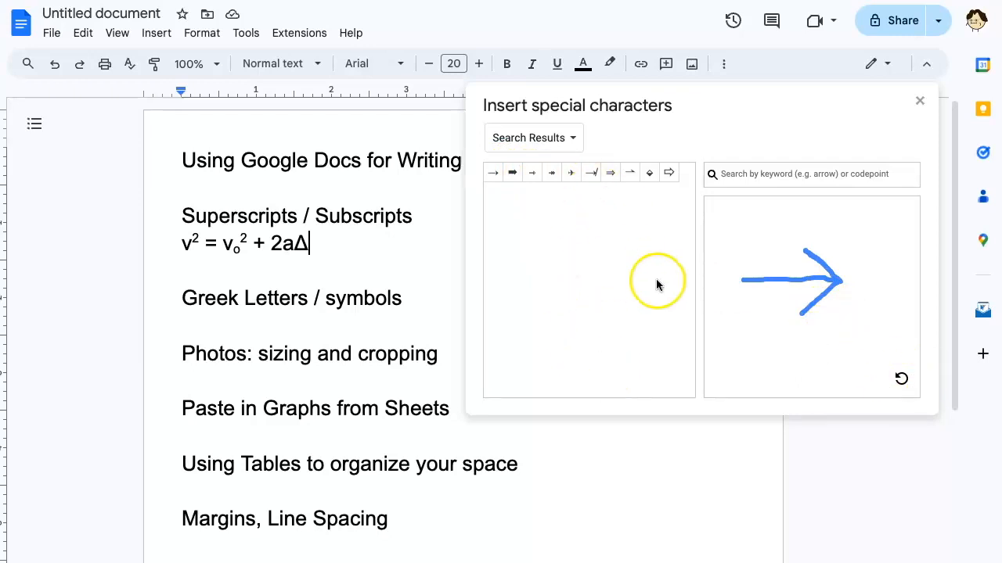
left_click(901, 379)
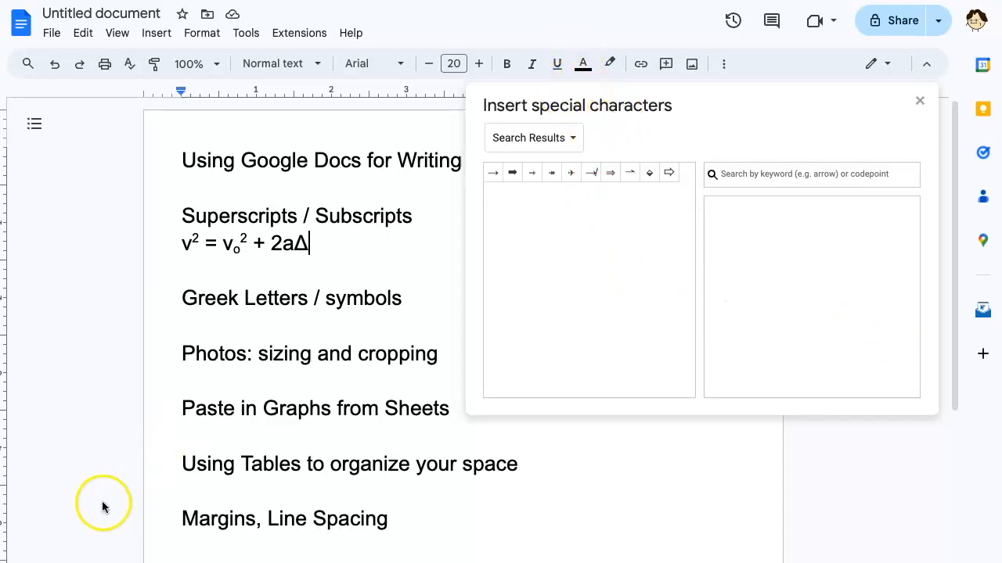
Close the special characters dialog and add x after the delta to complete the equation
key("Escape")
type("x")
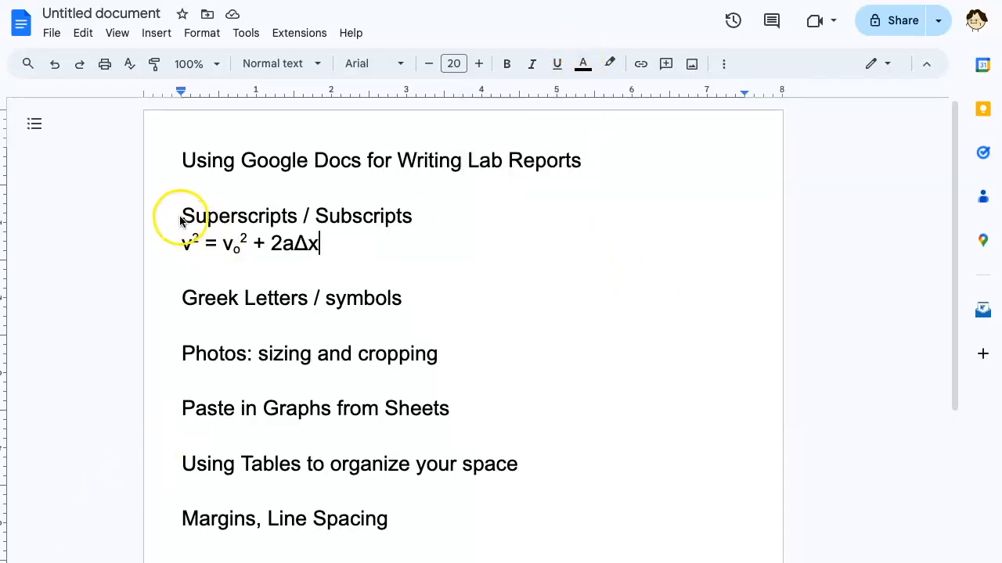
Apply strikethrough to the headings "Superscripts / Subscripts" and "Greek Letters / symbols" to mark them as covered
triple_click(429, 213)
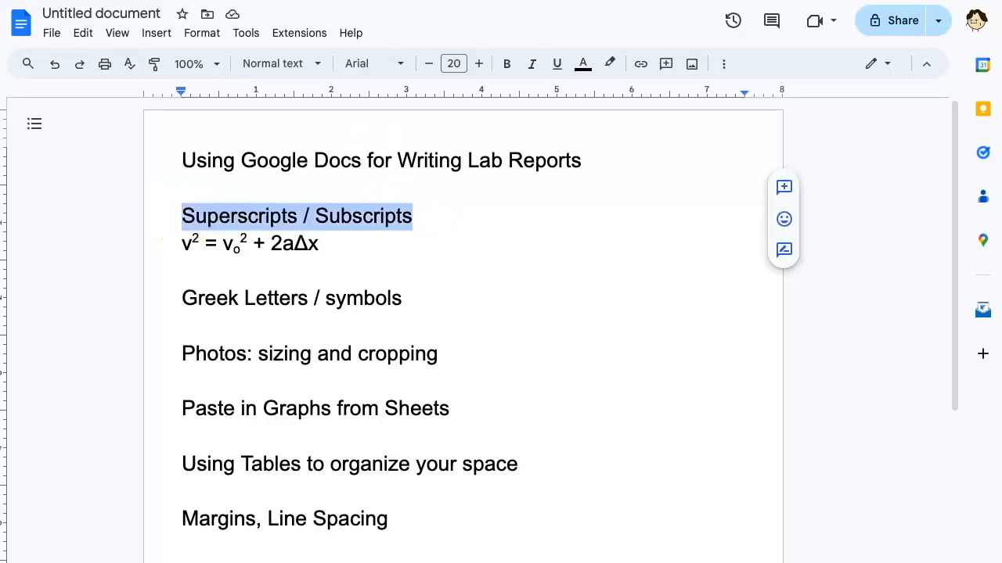
left_click(204, 36)
mouse_move(225, 64)
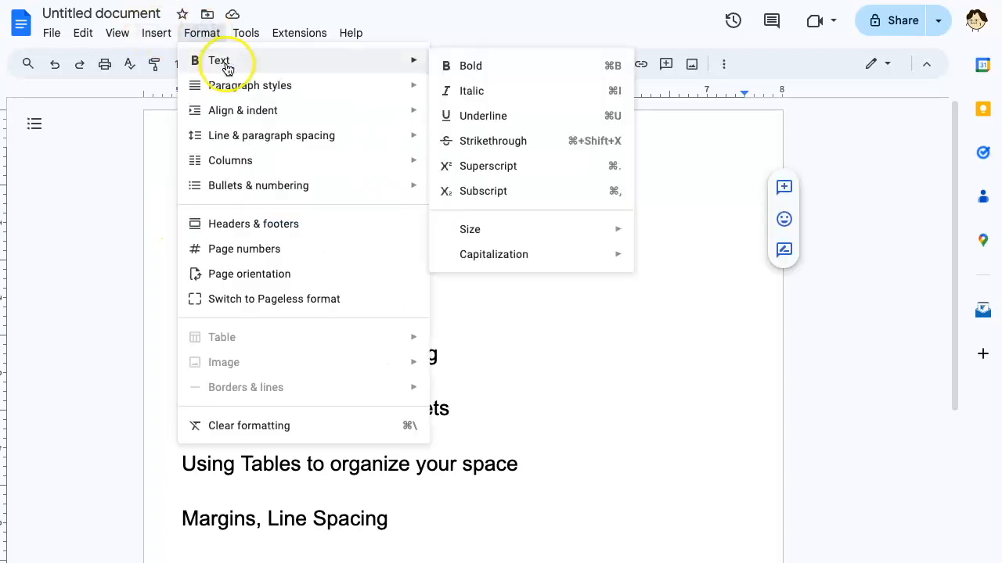
left_click(479, 145)
left_click_drag(187, 305, 415, 305)
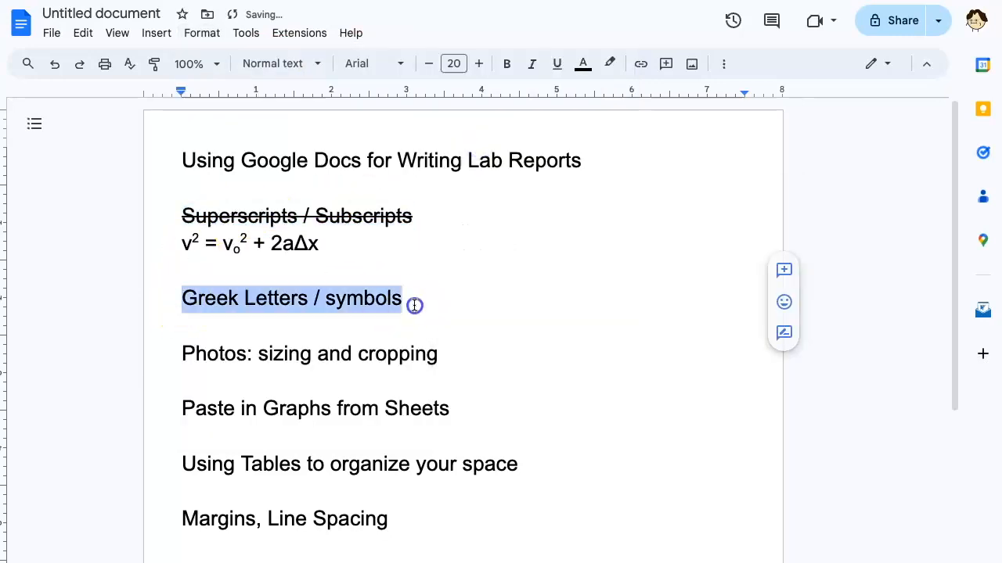
left_click(204, 33)
mouse_move(244, 64)
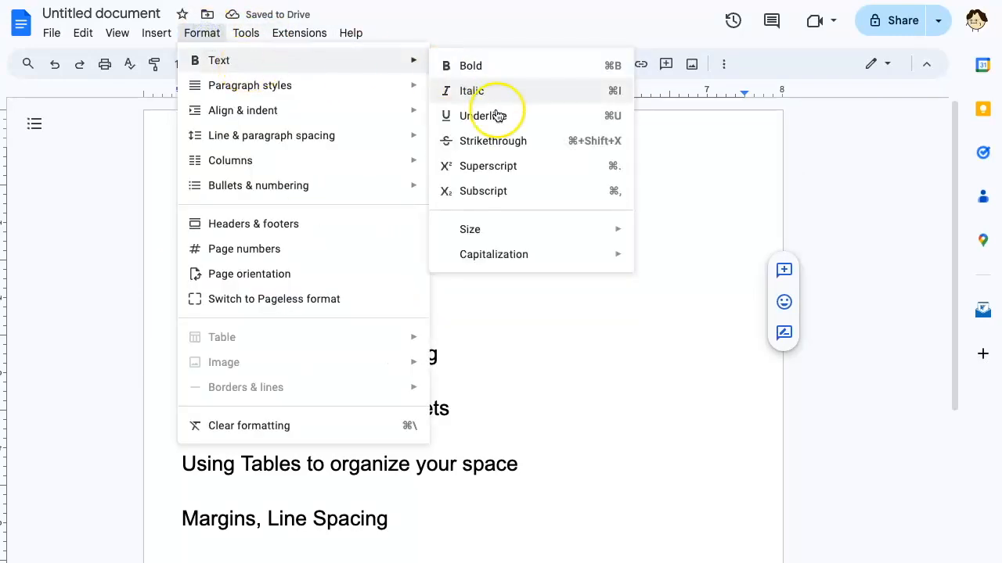
left_click(480, 142)
left_click(266, 381)
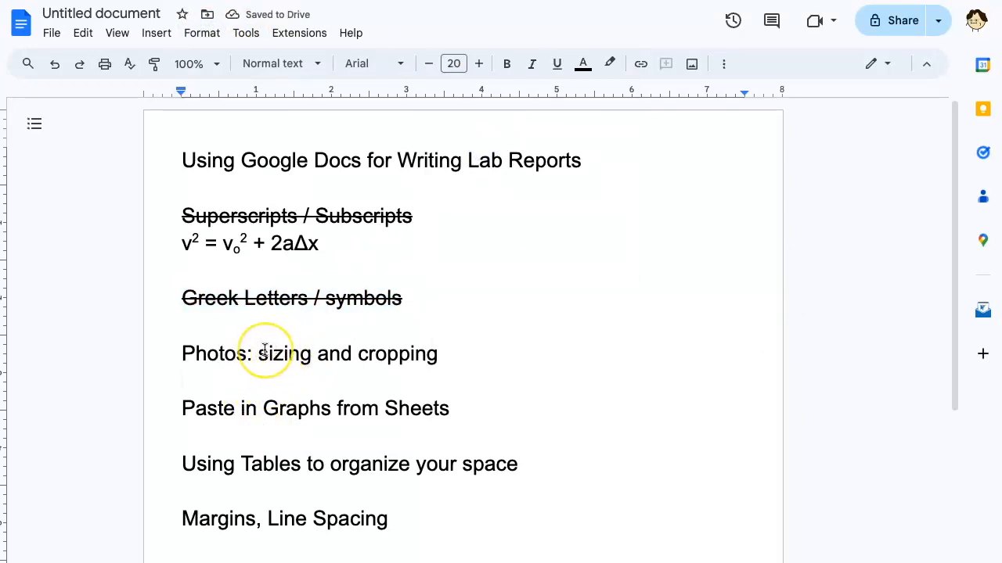
scroll(265, 351, "down", 3)
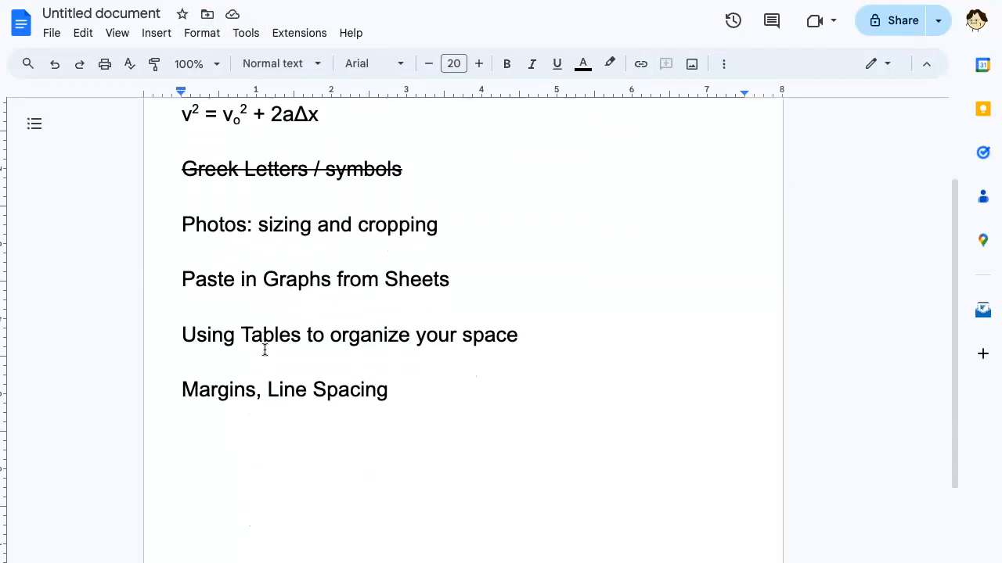
scroll(265, 350, "down", 2)
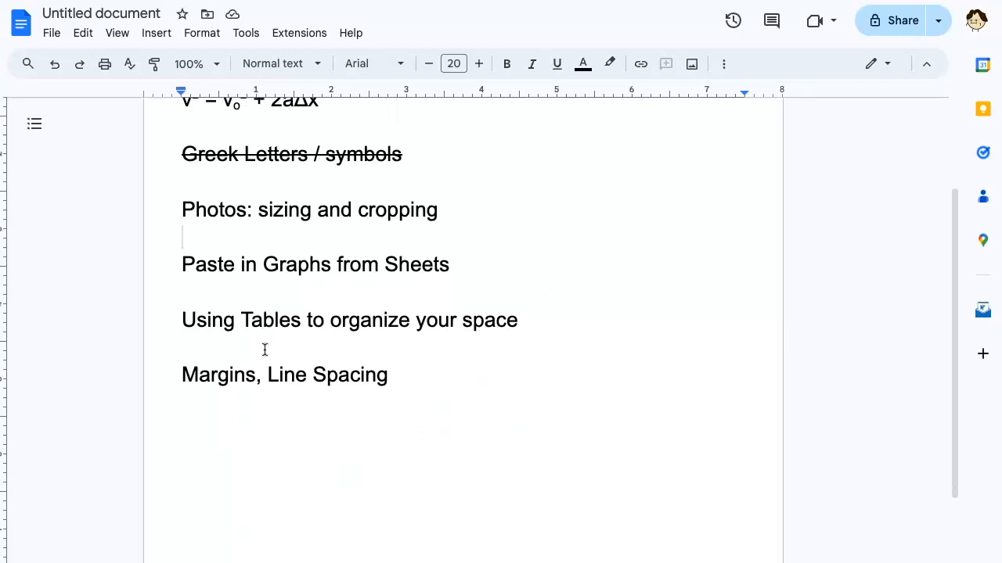
left_click(307, 185)
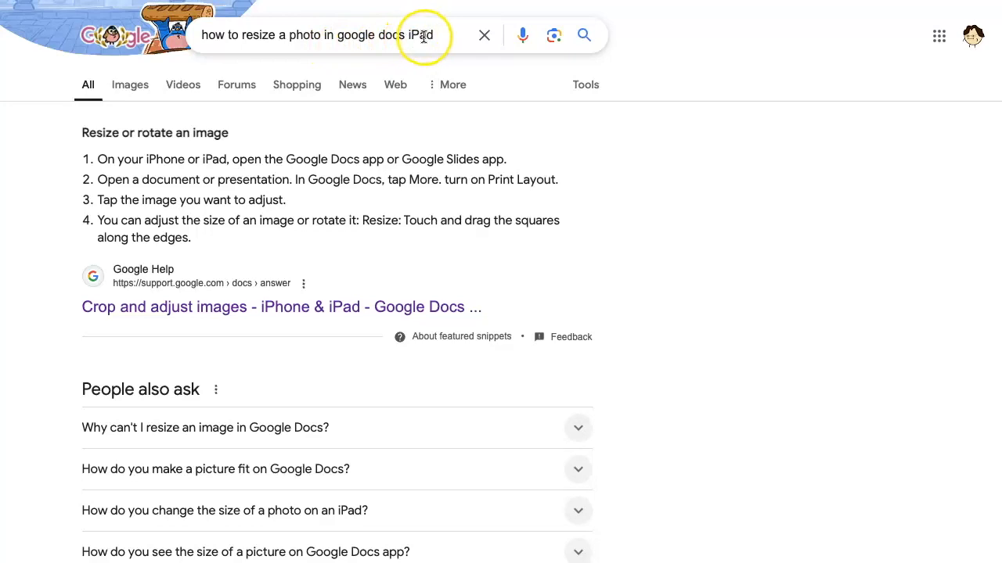
Switch to the Google search results, open the "Crop and adjust images" help article and review its iPhone & iPad resizing instructions
left_click(170, 313)
scroll(258, 375, "down", 1)
scroll(265, 385, "down", 1)
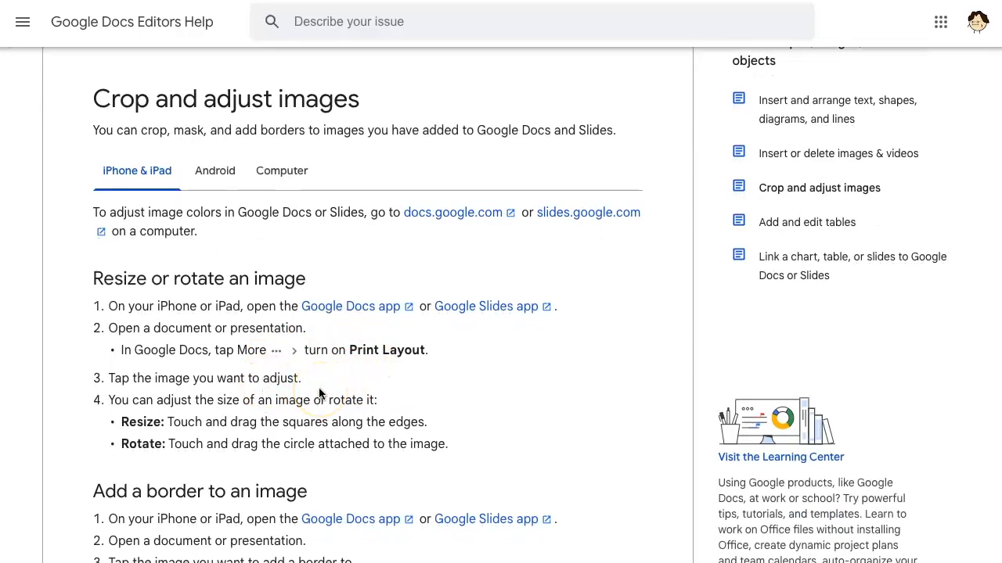
scroll(320, 394, "down", 1)
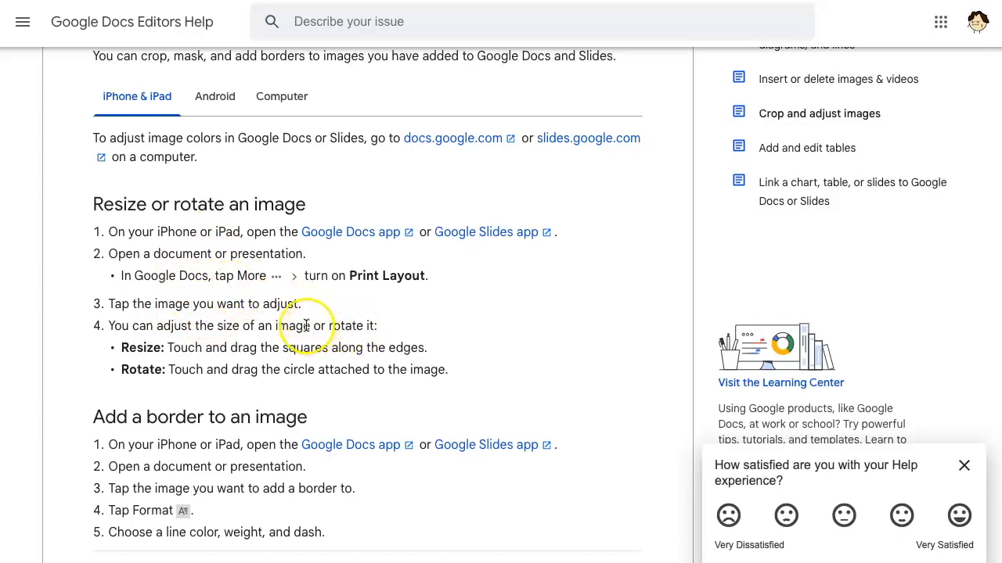
scroll(356, 322, "up", 3)
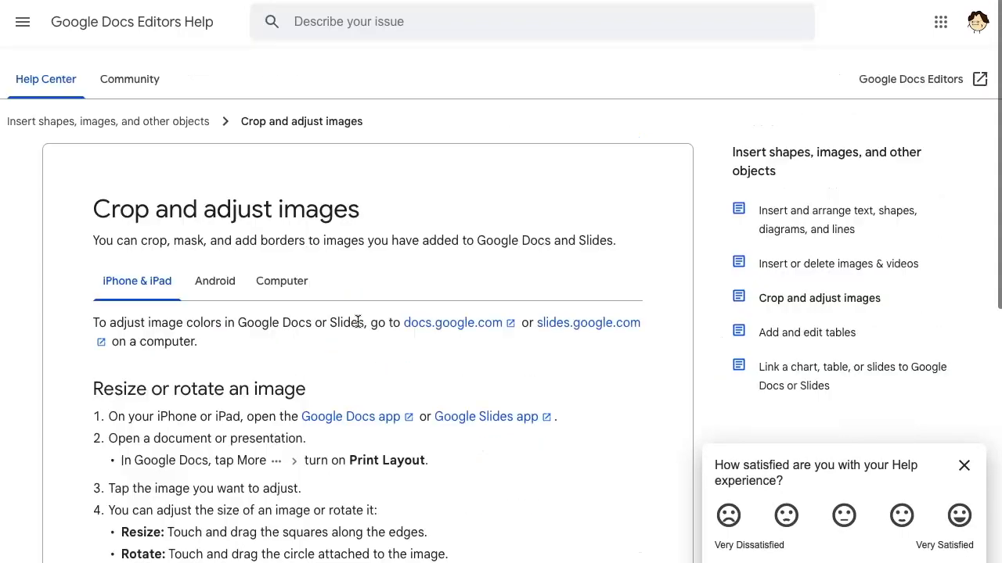
Return to the search results and search for "how to crop a photo in google docs iPad" instead
key("alt+Left")
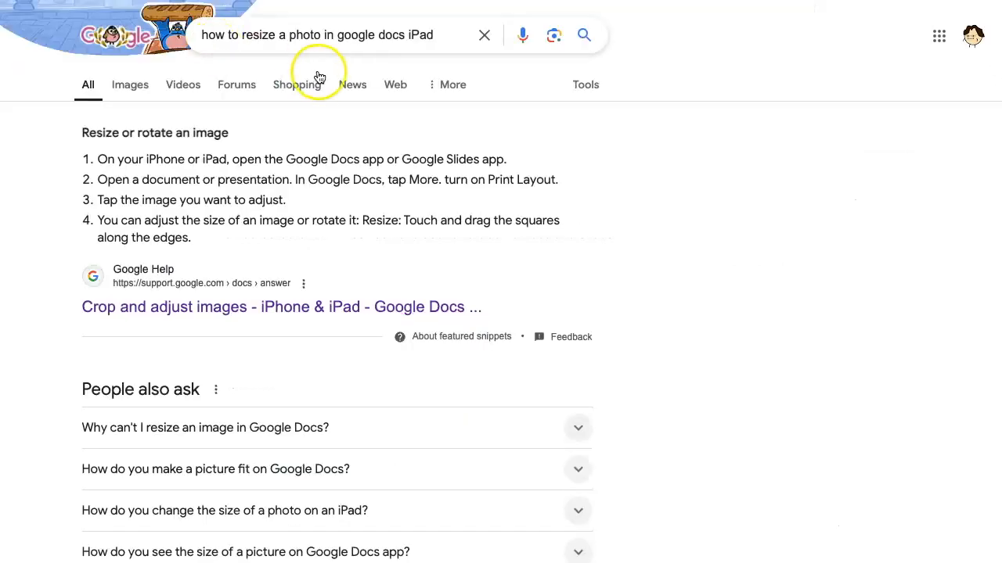
left_click(264, 35)
double_click(261, 35)
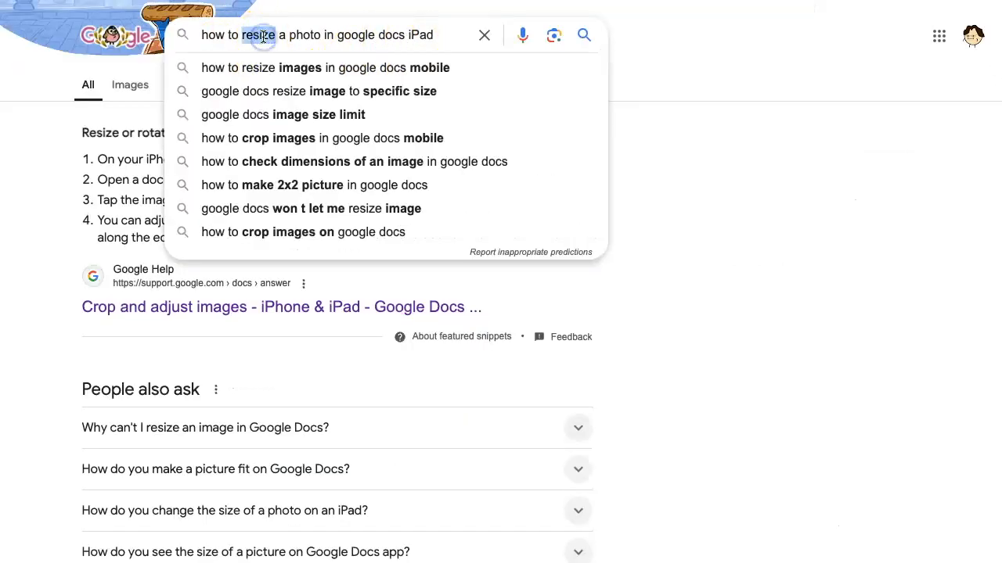
type("crop")
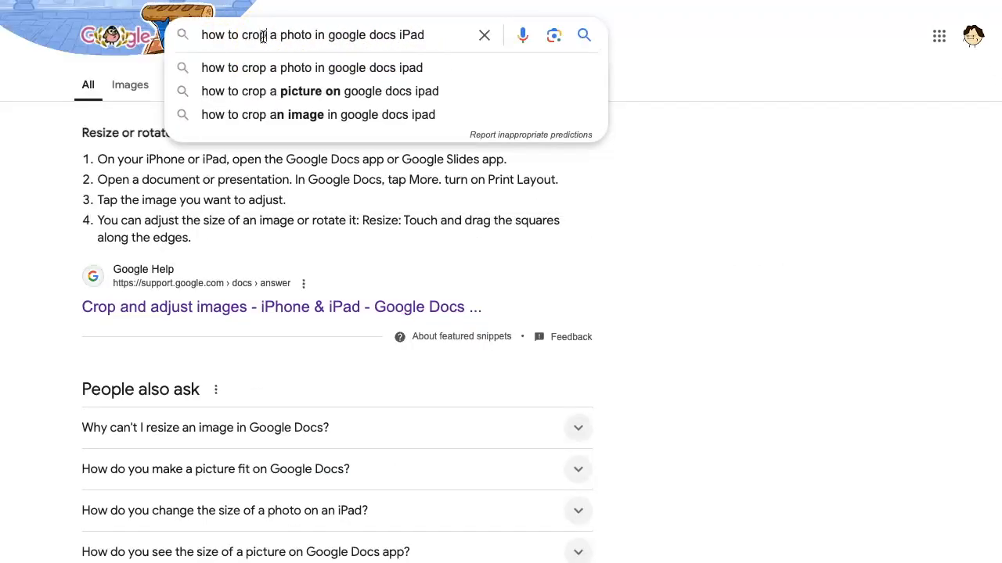
key("Return")
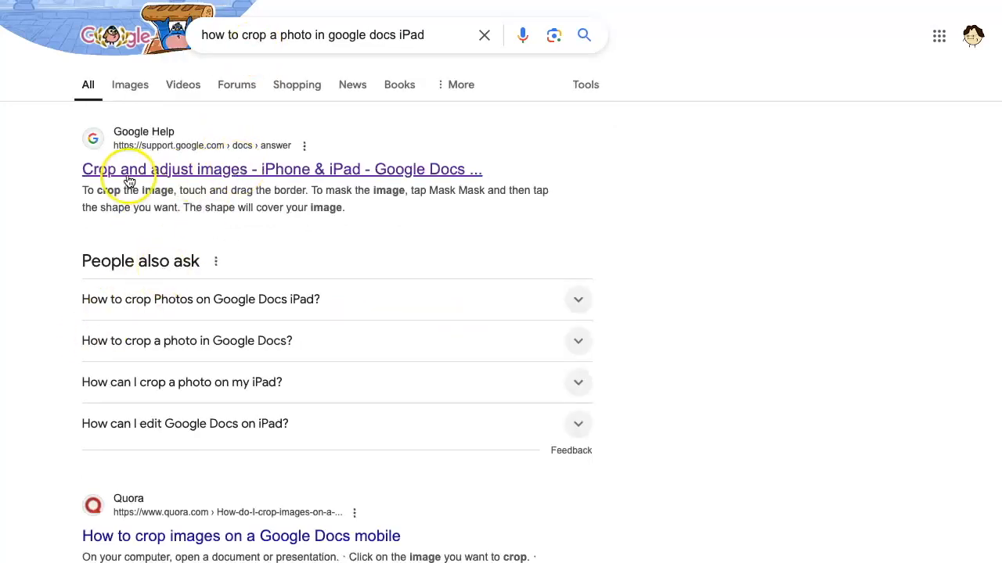
Open the Google Help article "Crop and adjust images" from the results and look through it for cropping instructions
left_click(211, 170)
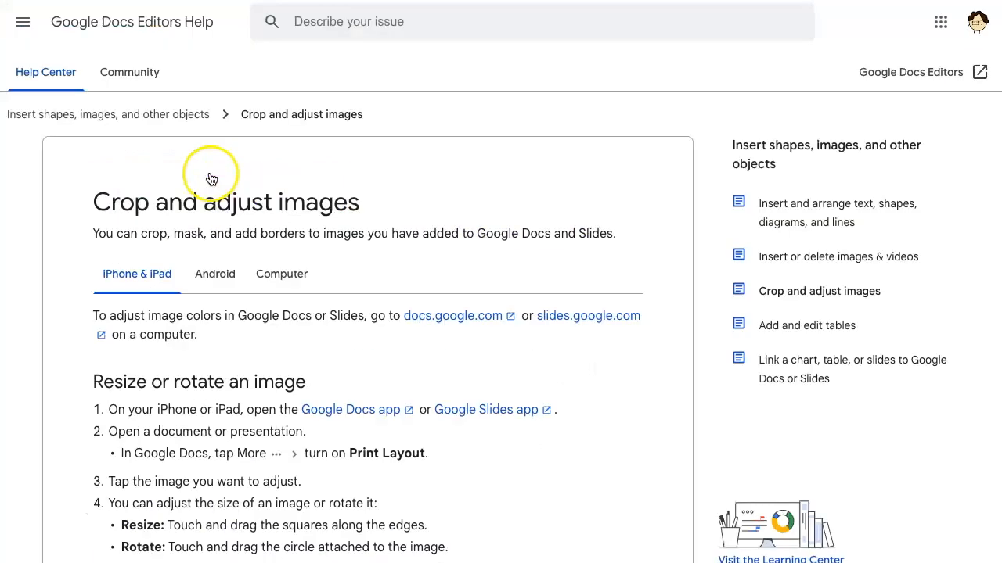
scroll(226, 286, "down", 1)
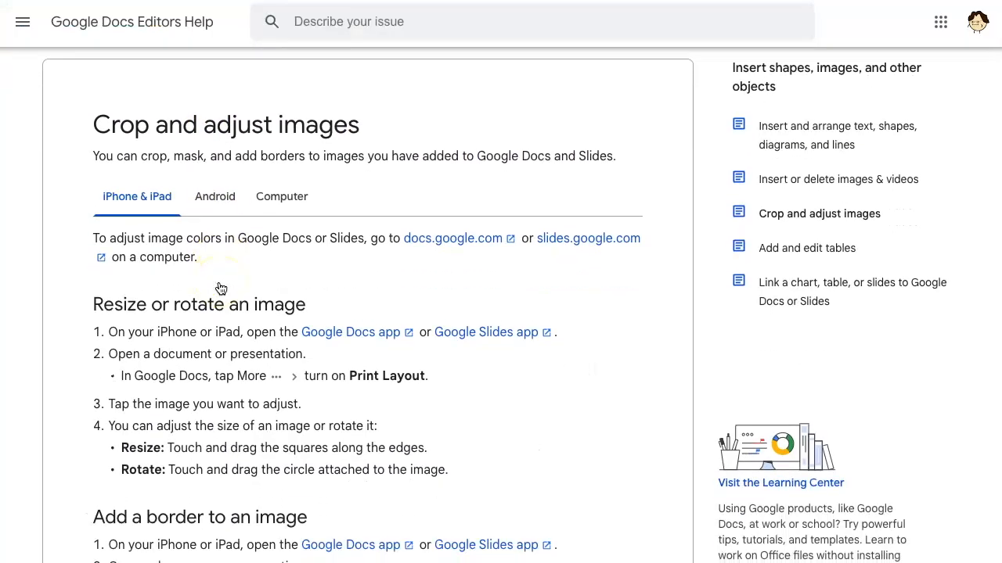
scroll(219, 289, "down", 4)
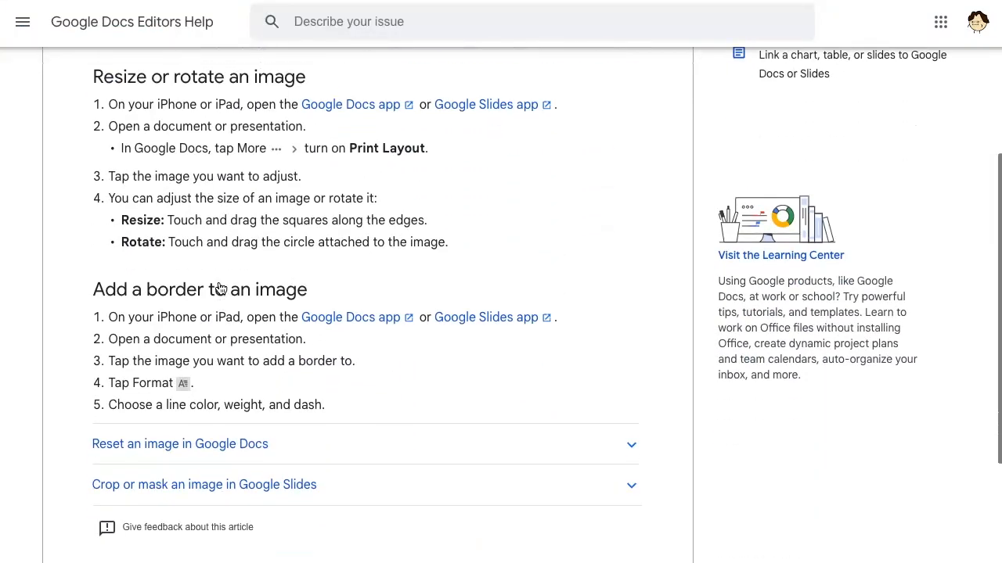
scroll(221, 289, "up", 5)
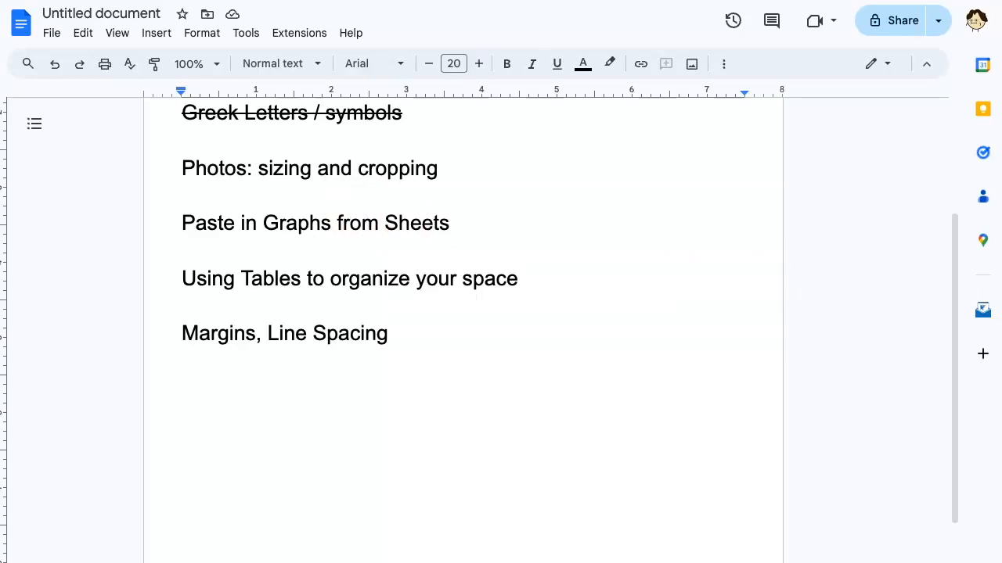
Back in Google Docs, paste the copied photo of the handwritten equation on the blank line below "Photos: sizing and cropping"
left_click(239, 197)
key("ctrl+v")
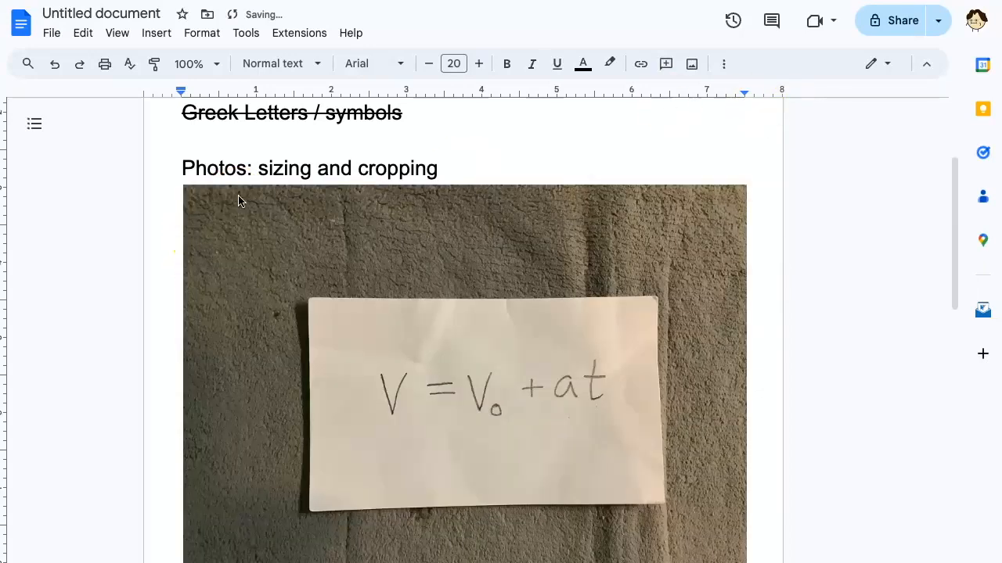
scroll(358, 225, "down", 1)
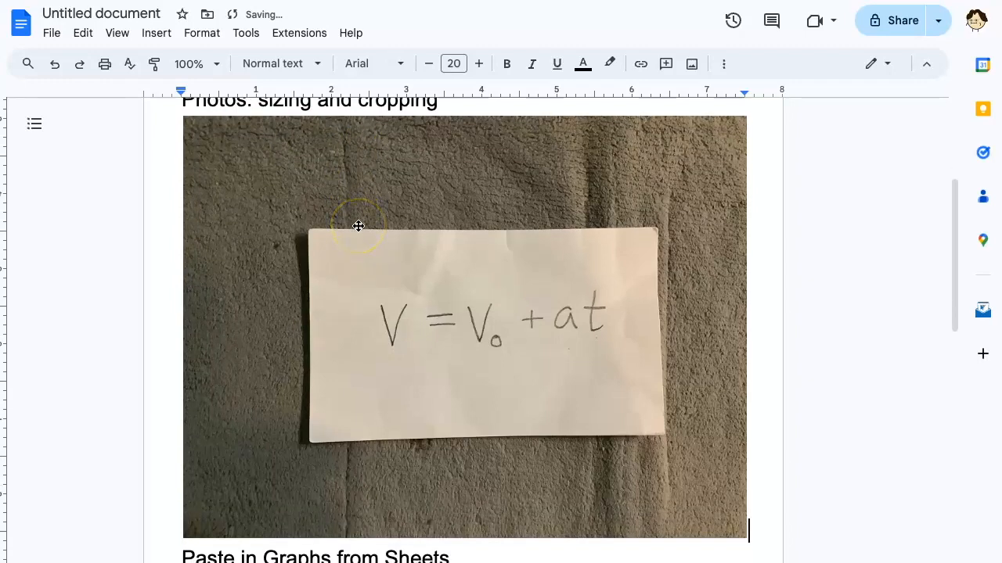
scroll(358, 226, "down", 1)
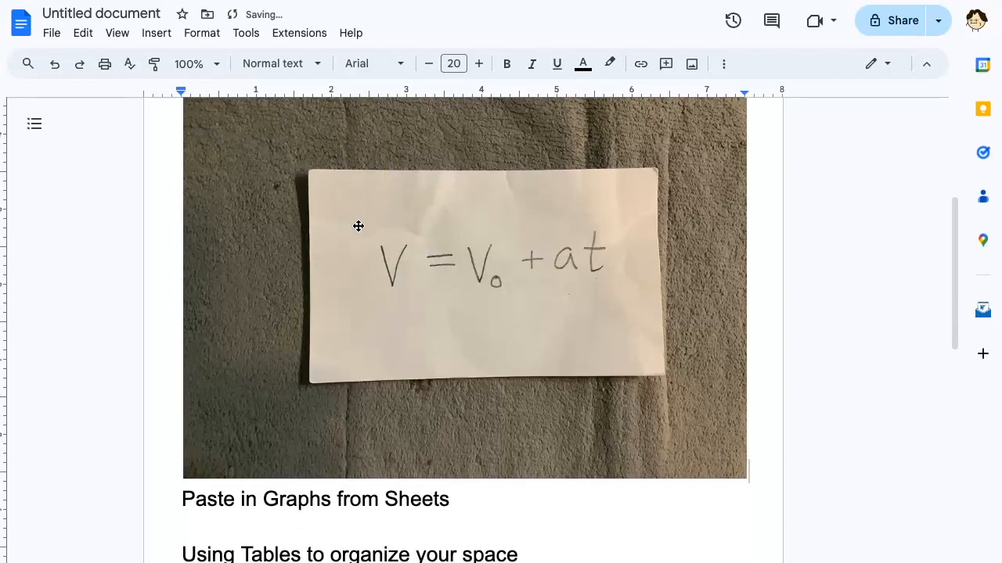
scroll(359, 226, "up", 2)
double_click(445, 194)
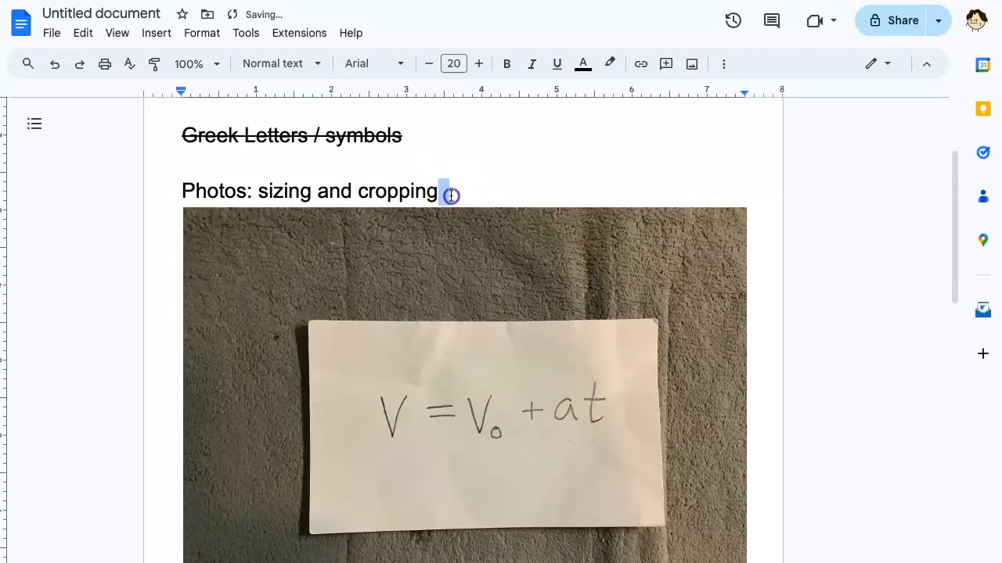
left_click(289, 200)
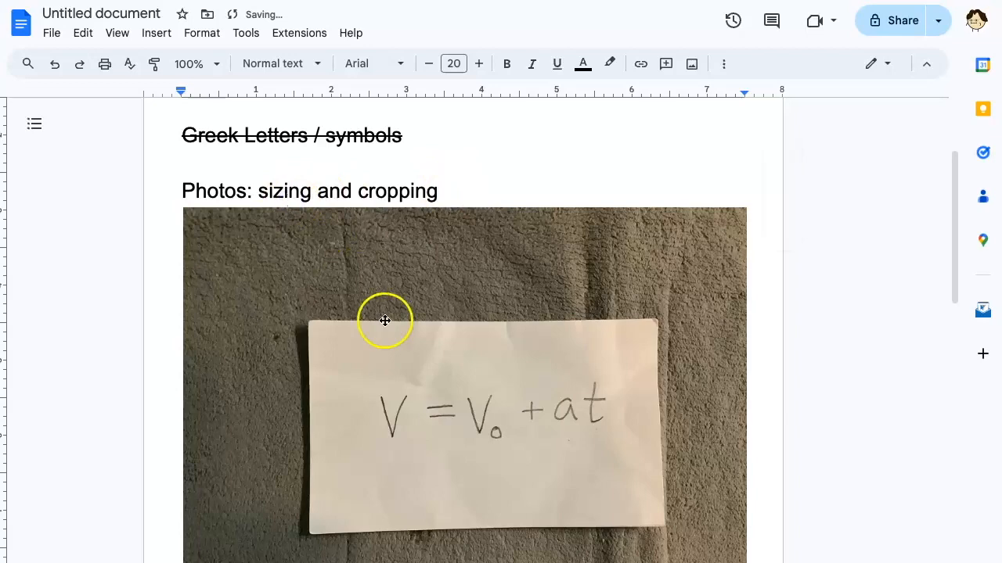
Shrink the pasted photo proportionally to about 4.5 inches wide
scroll(384, 319, "down", 3)
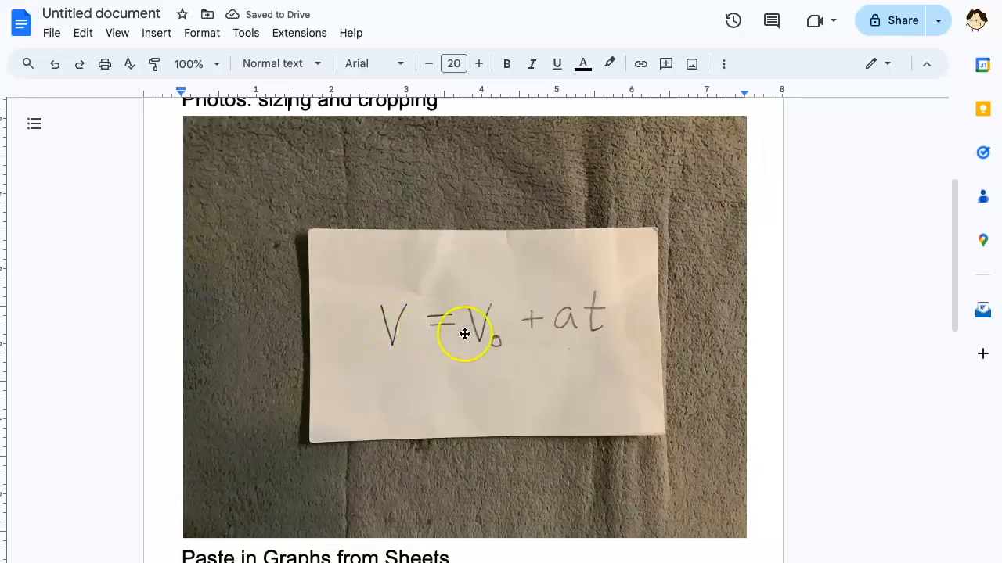
left_click(499, 333)
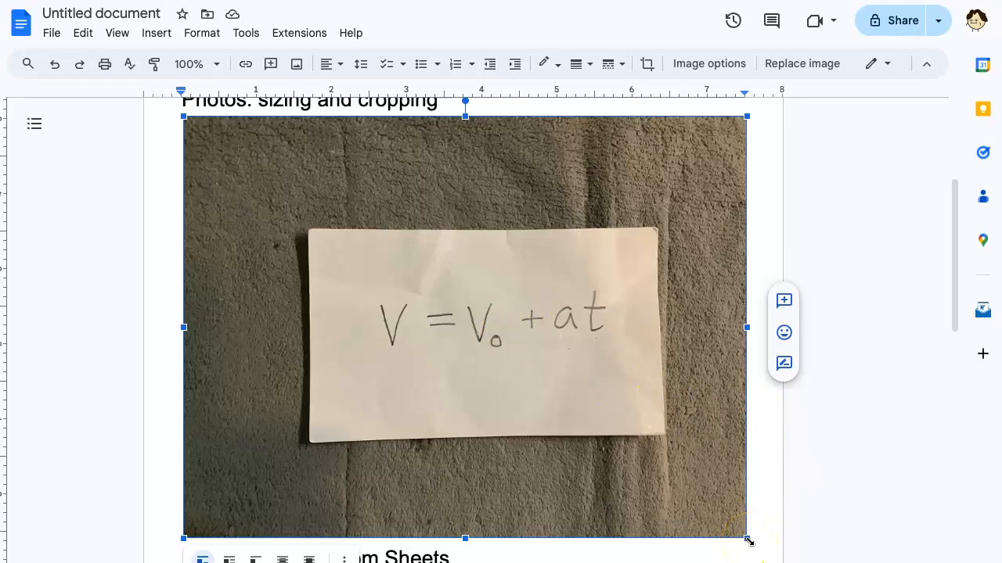
left_click_drag(749, 540, 489, 373)
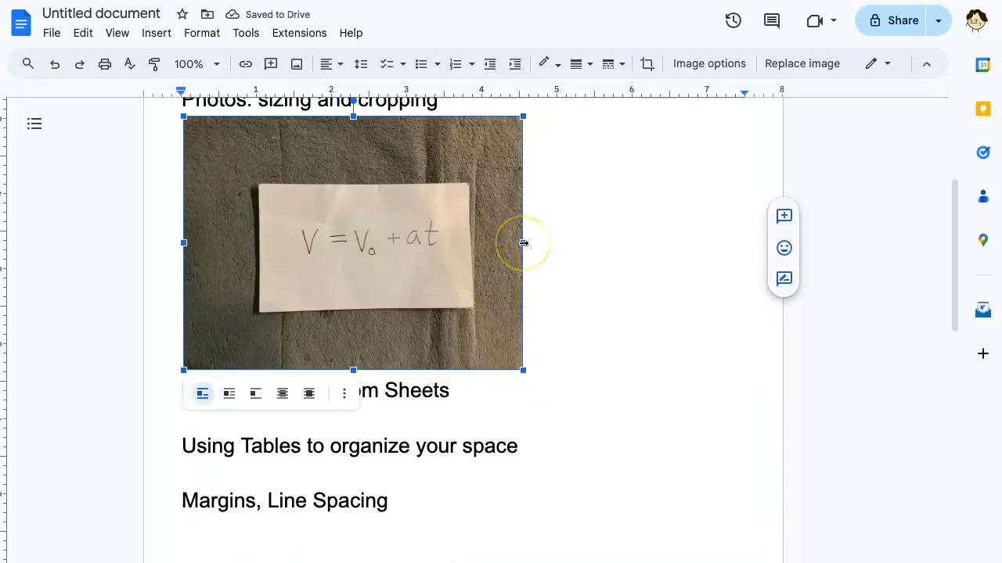
Squeeze only the photo's width to about 2.7 inches and undo the distortion
left_click_drag(522, 242, 384, 248)
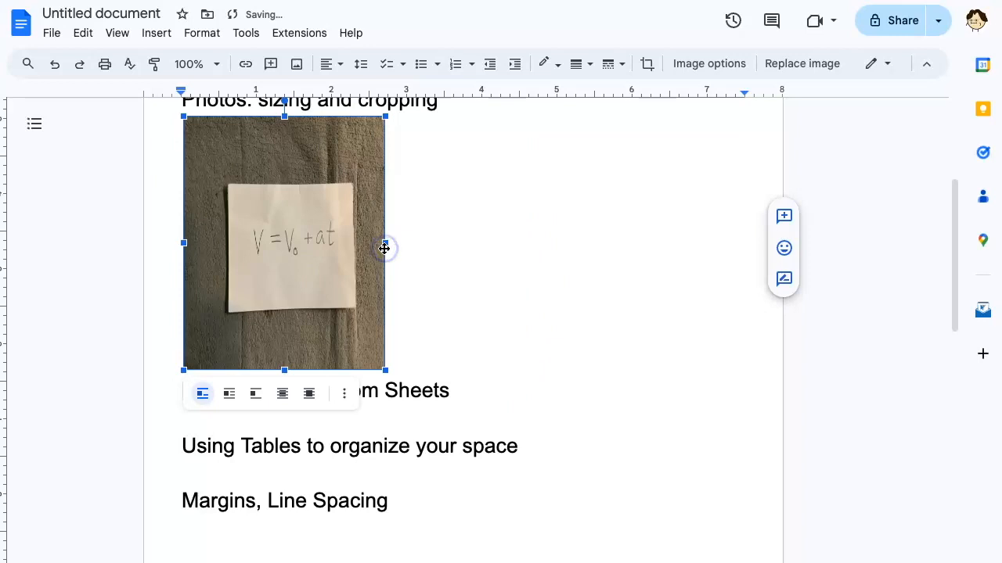
key("ctrl+z")
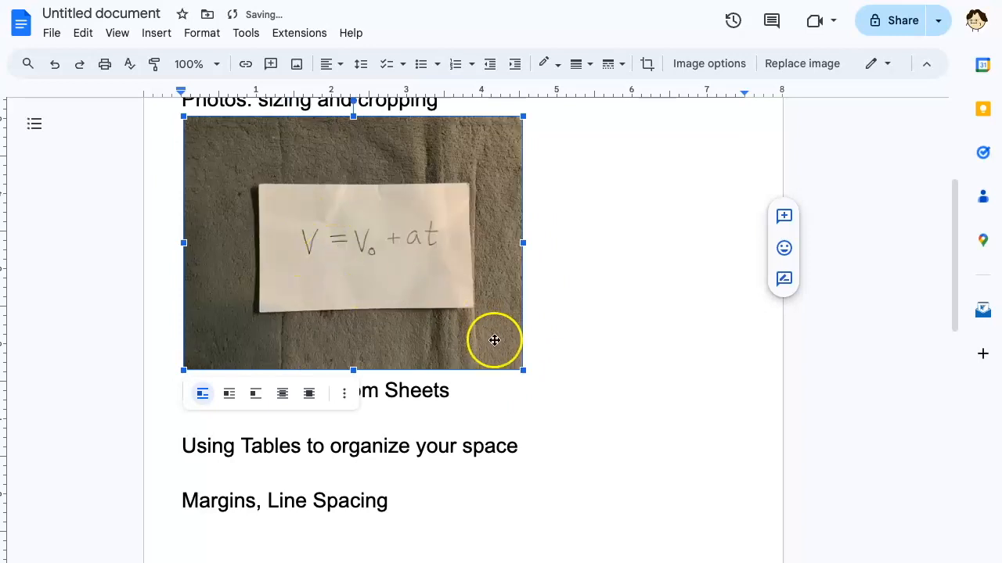
Crop the photo to just inside the paper's edges, removing the carpet background around the handwritten equation
scroll(358, 241, "up", 1)
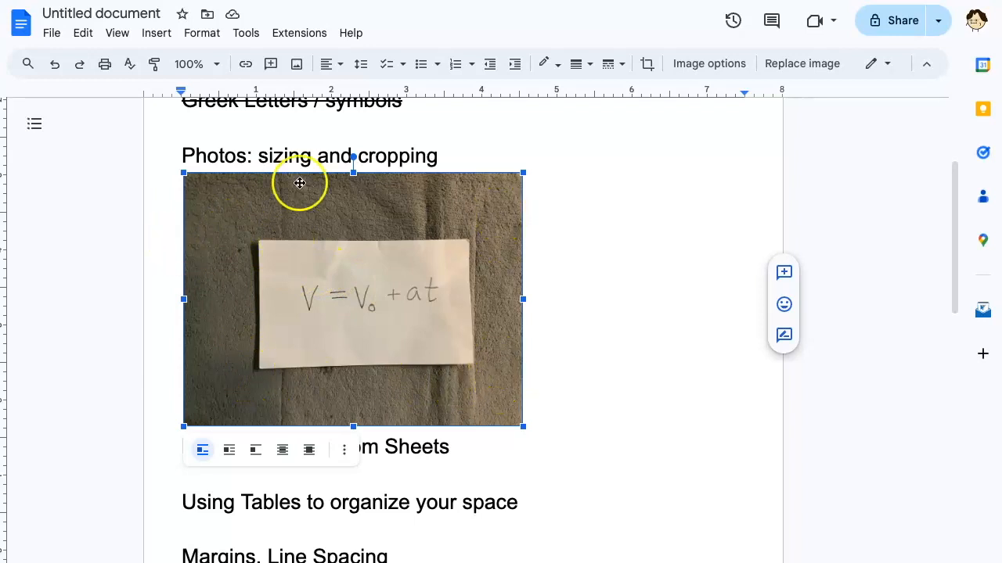
left_click(649, 65)
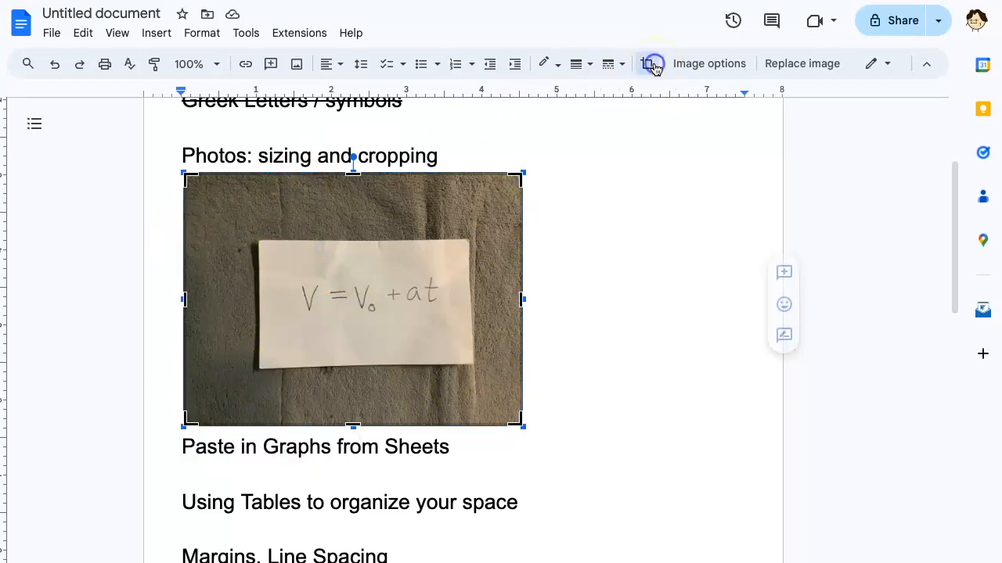
left_click_drag(188, 178, 269, 250)
left_click_drag(443, 356, 383, 290)
left_click(489, 257)
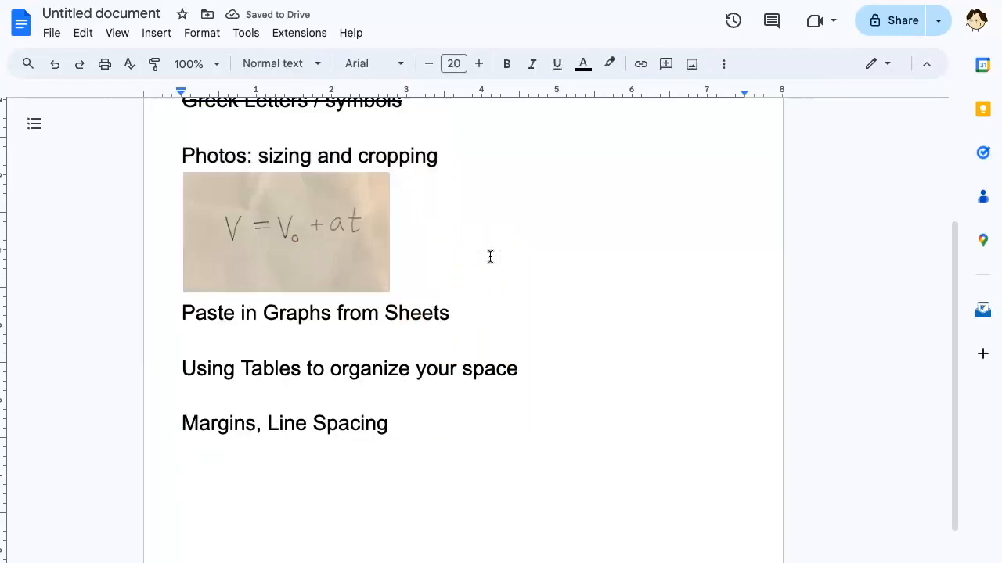
Crop the photo further at its upper and lower edges to a strip about 0.6 inches tall around the equation, and reselect it
left_click(334, 241)
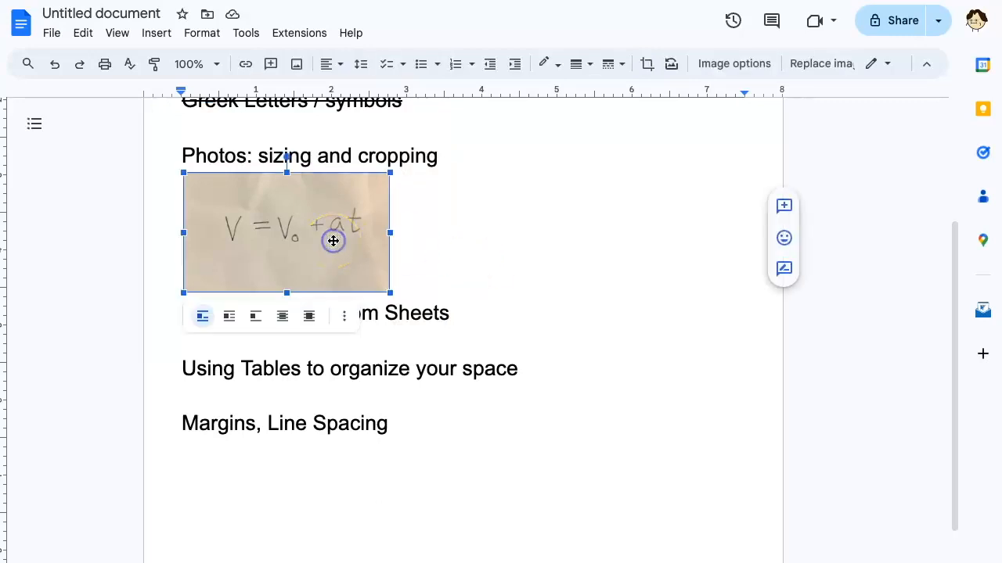
left_click(647, 64)
left_click_drag(286, 290, 287, 248)
left_click_drag(286, 173, 285, 201)
left_click(569, 191)
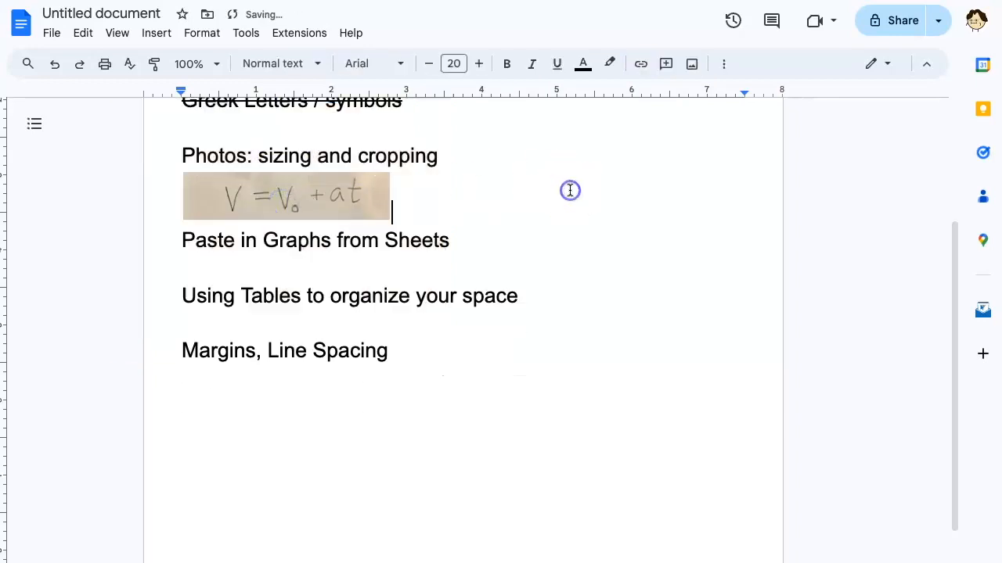
left_click(345, 204)
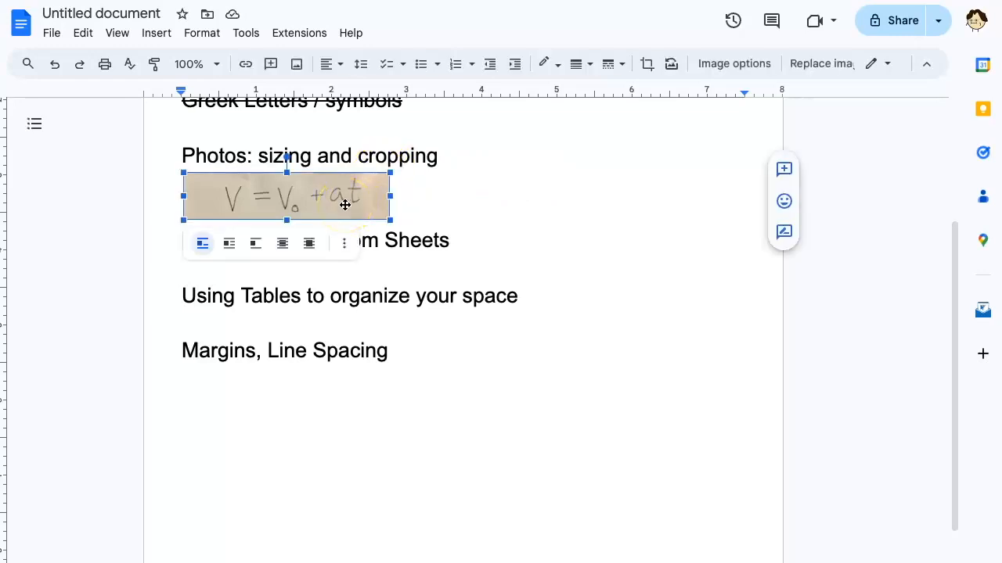
Delete the cropped photo of the handwritten equation beneath the Photos heading
left_click(437, 204)
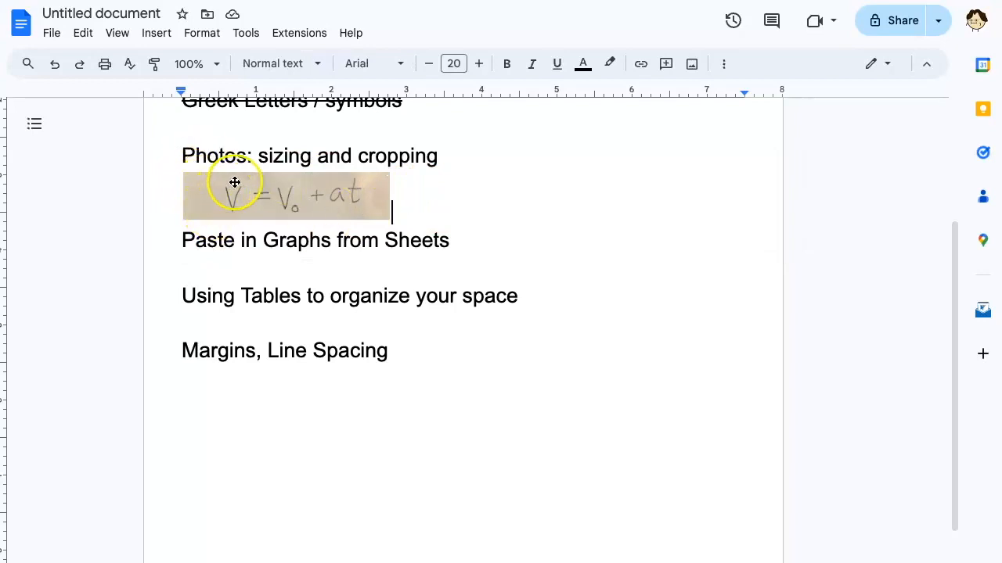
left_click(384, 197)
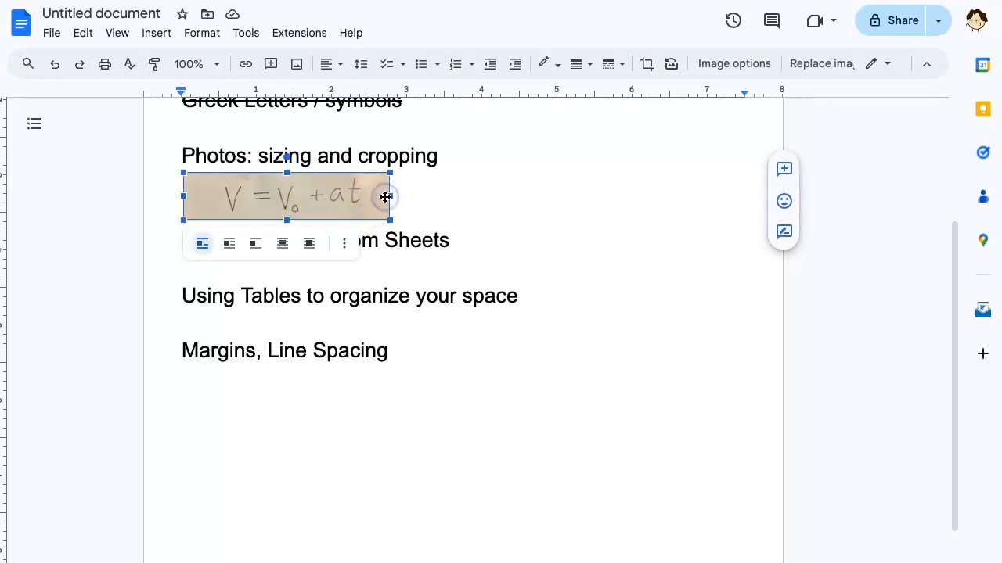
key("Delete")
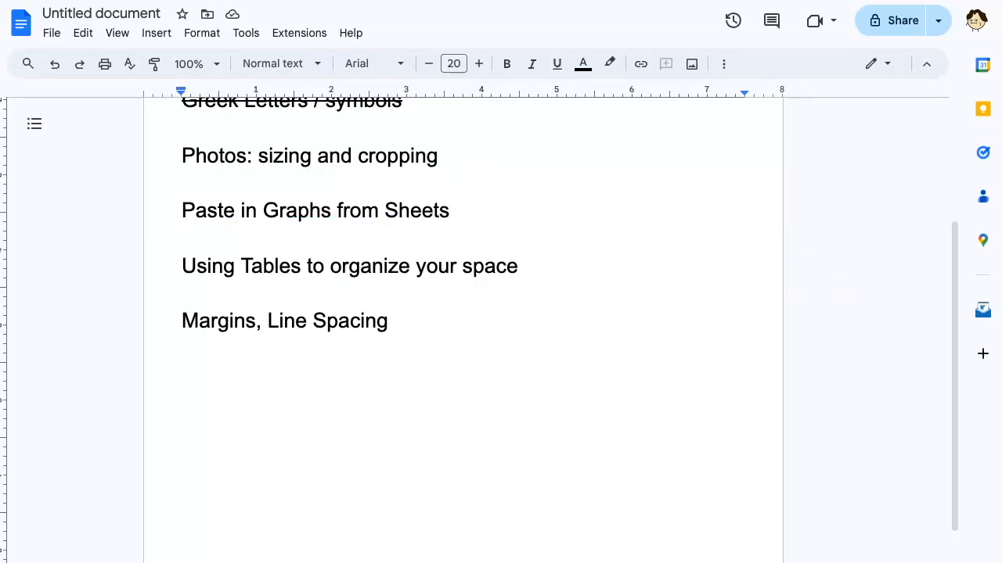
Insert the scanned handwritten equation beneath the Photos heading as an image instead of text, and shrink it proportionally to about 3.3 inches wide
left_click(208, 196)
key("ctrl+v")
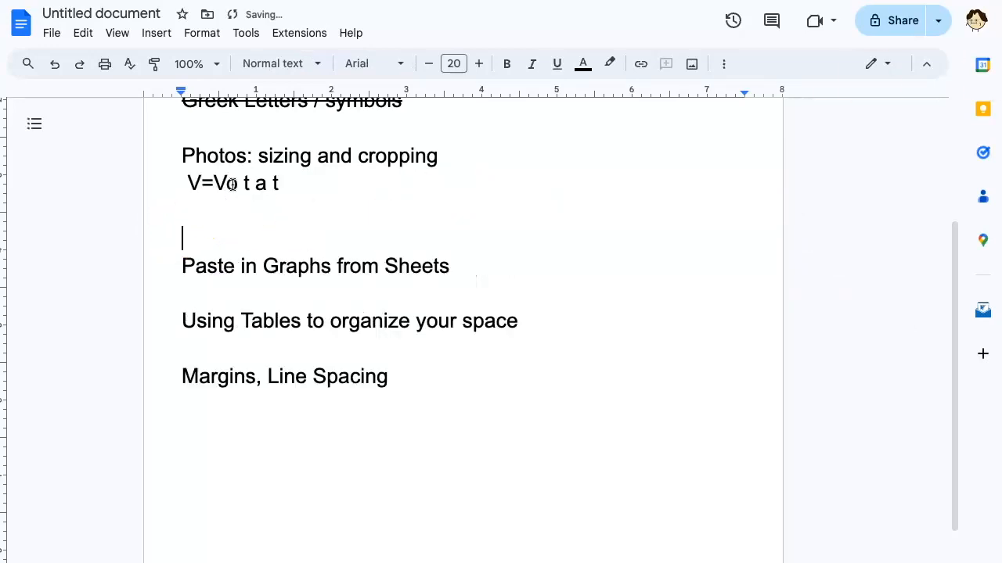
key("ctrl+z")
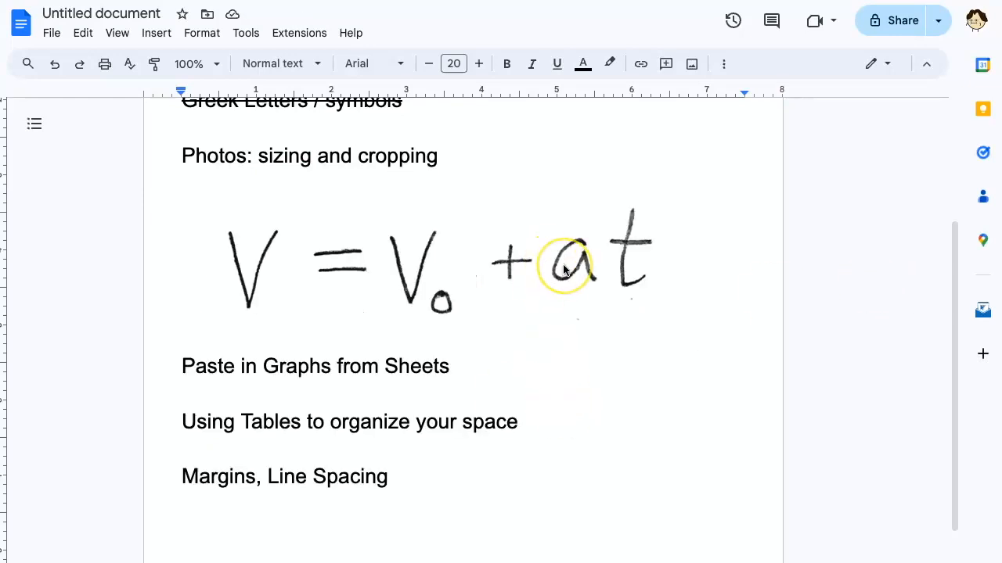
left_click(564, 270)
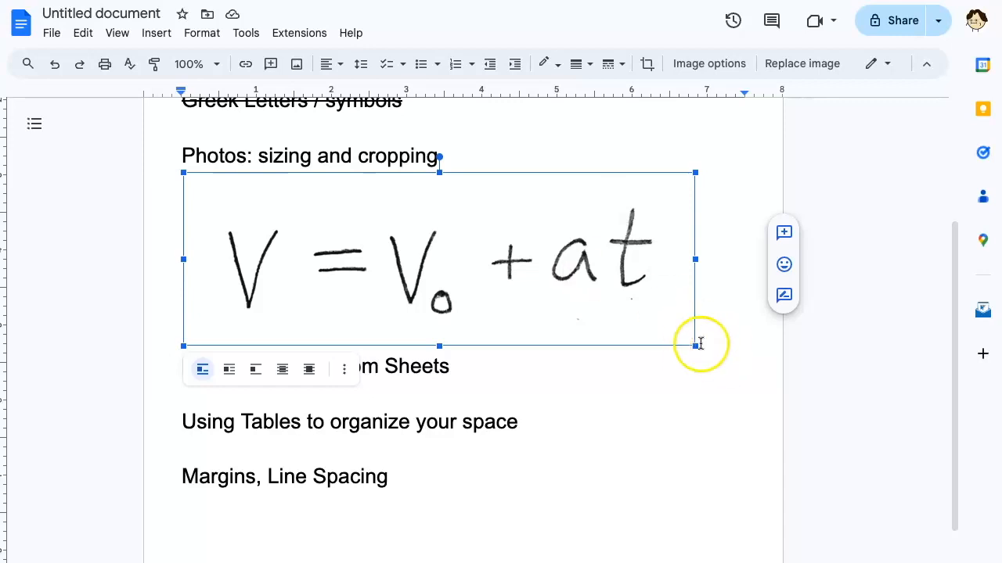
left_click_drag(695, 345, 380, 254)
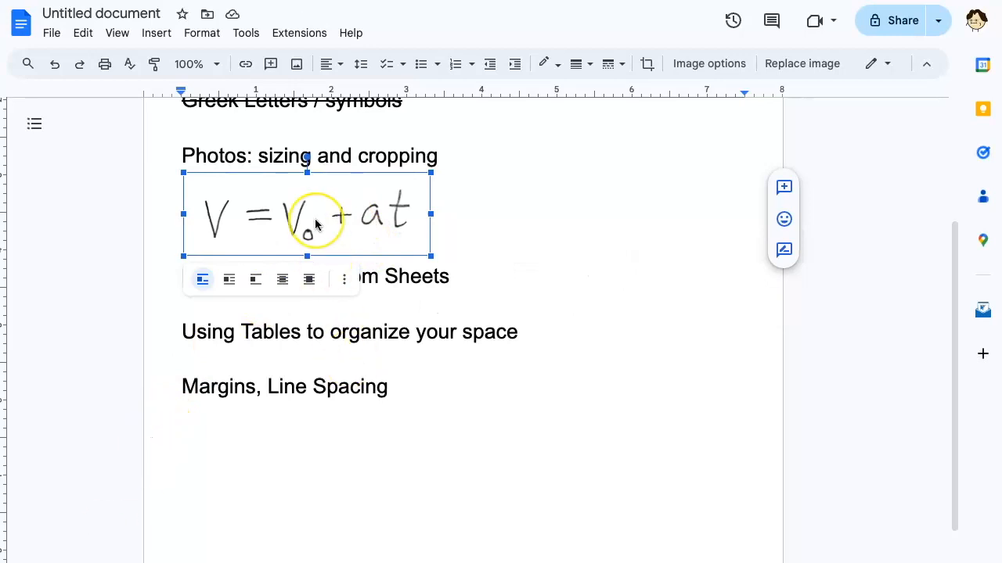
Set the equation image's width to 1 inch, and change it to 1.5 inches with the aspect ratio locked
left_click(200, 35)
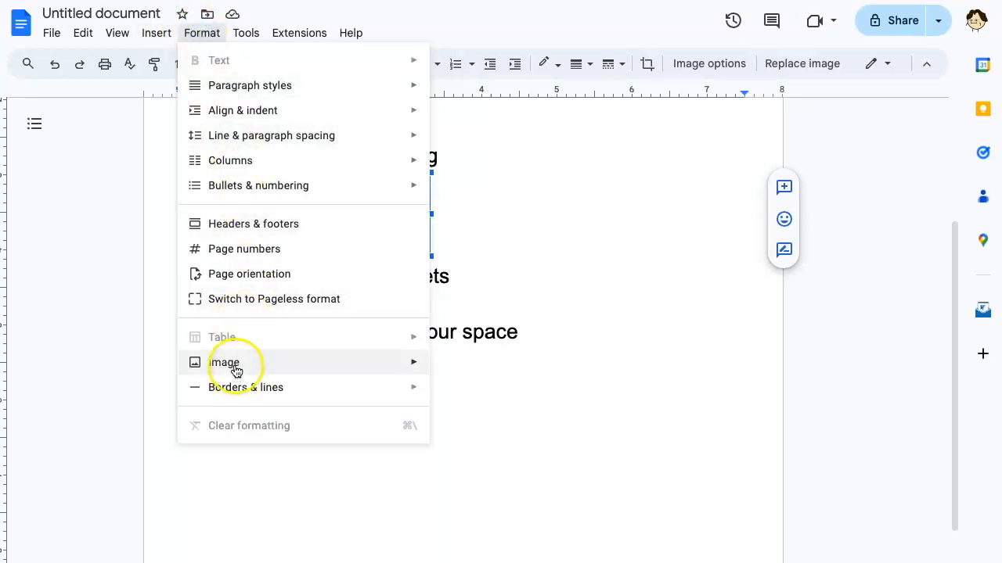
mouse_move(236, 369)
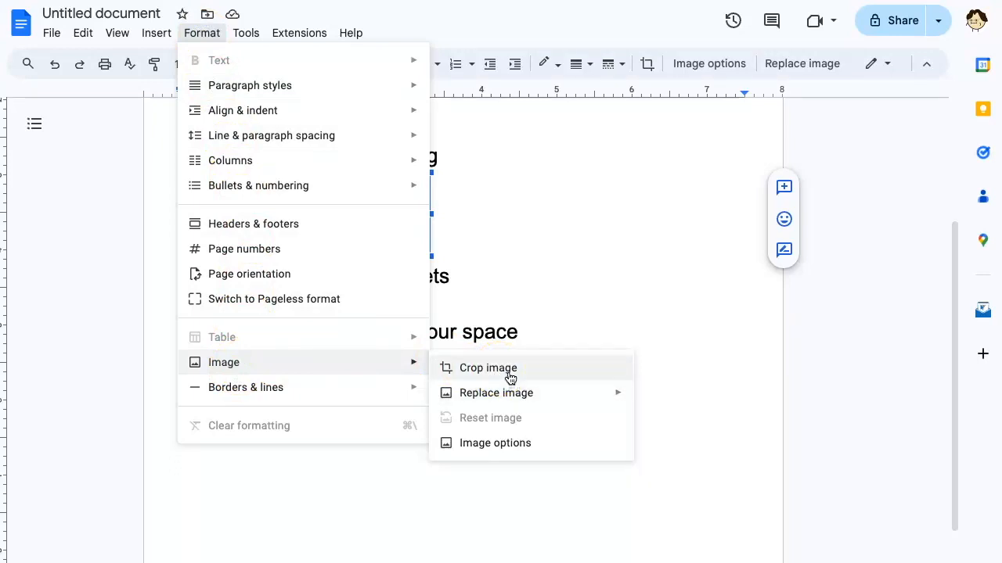
left_click(489, 449)
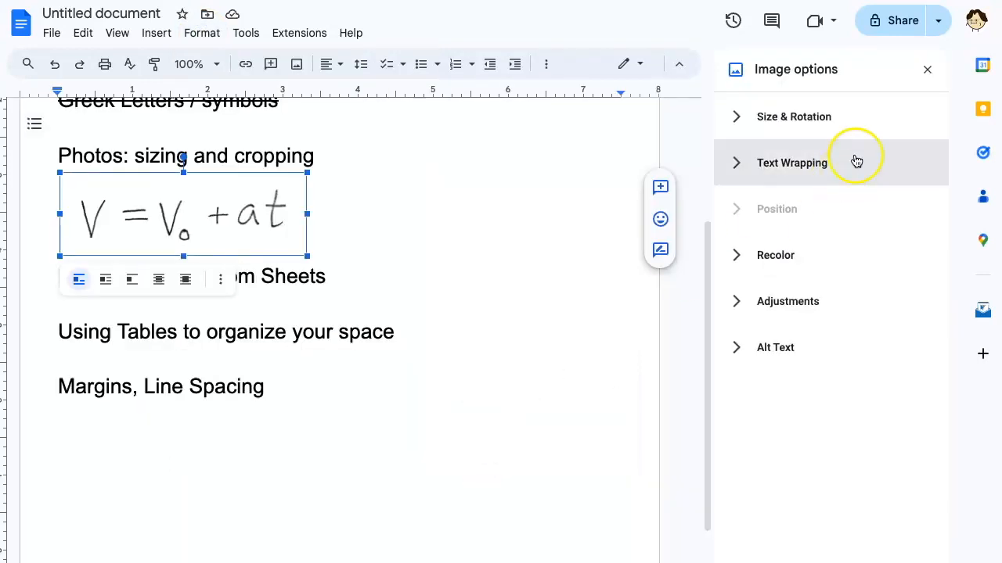
left_click(799, 122)
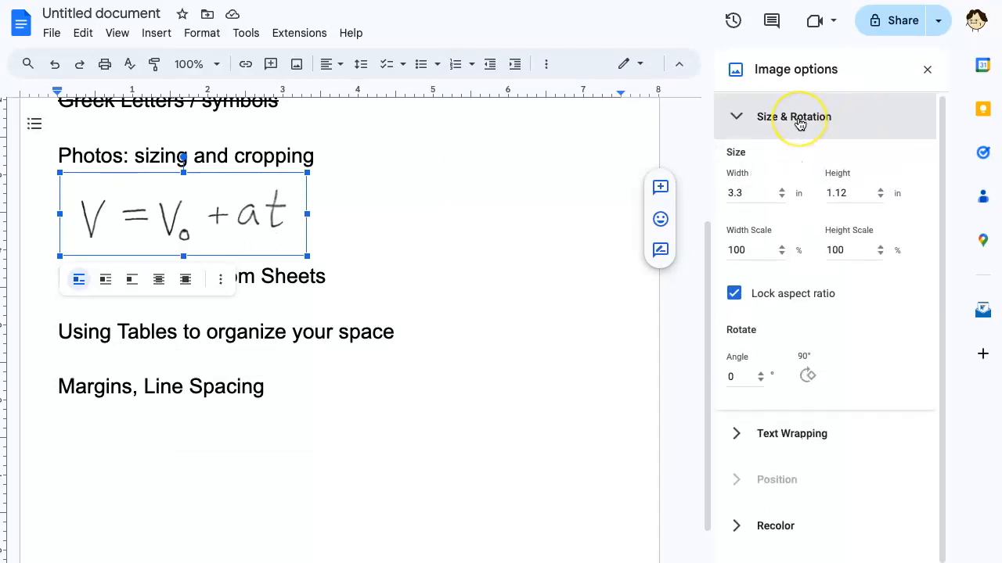
left_click(750, 194)
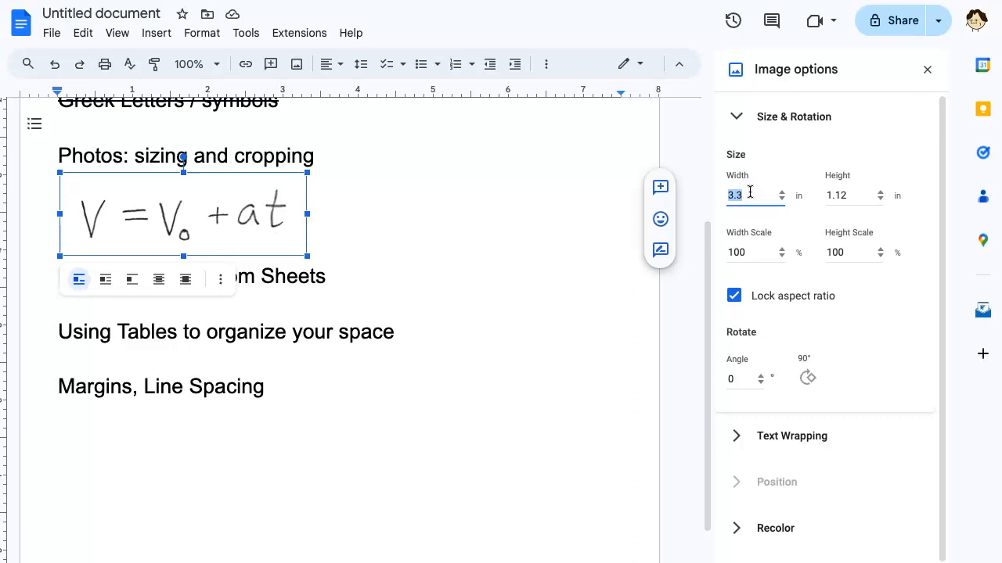
type("1")
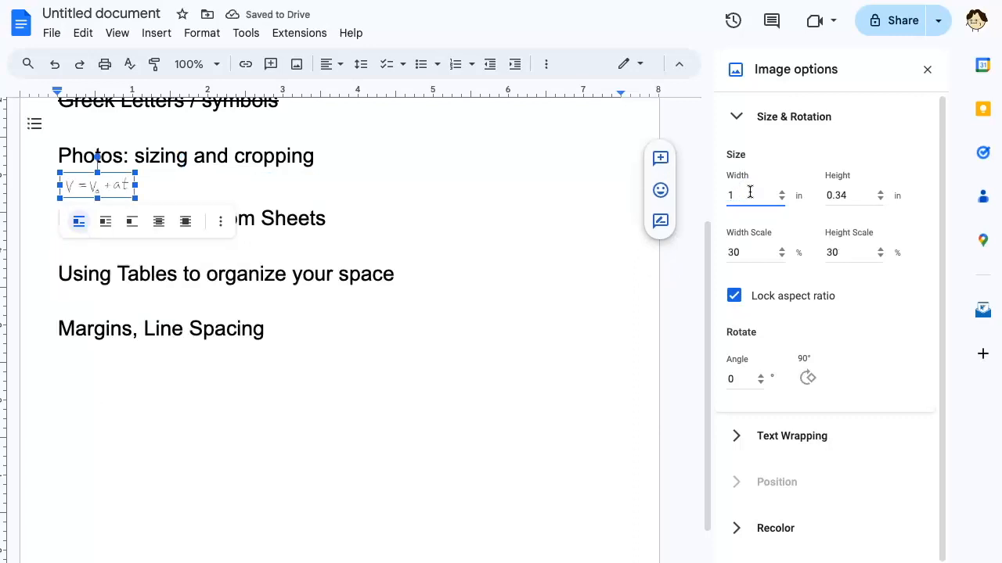
type(".5")
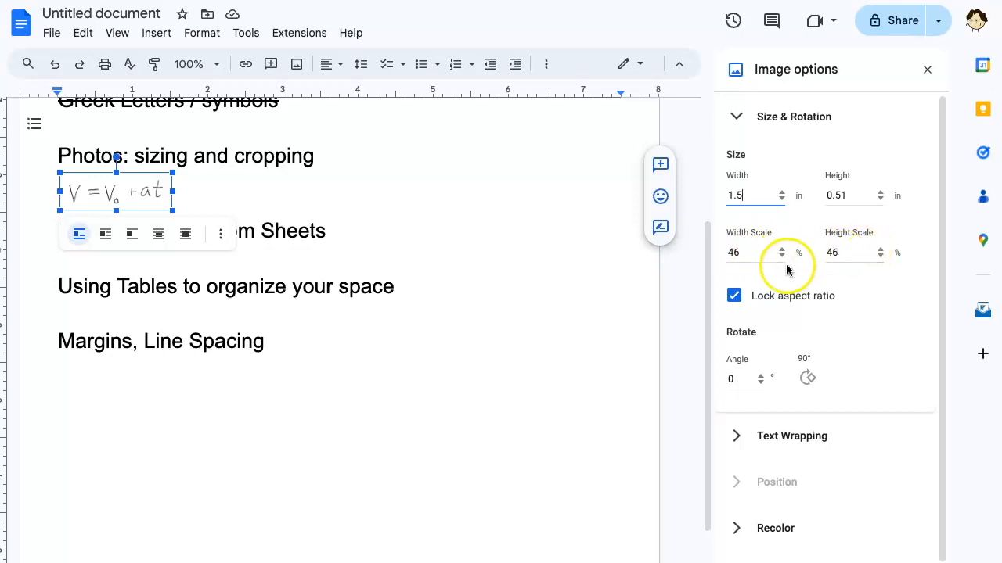
Unlock the aspect ratio, stretch the image's width to 2 and then 5 inches, and restore 1.5 inches with the ratio locked
left_click(734, 297)
double_click(756, 193)
type("2")
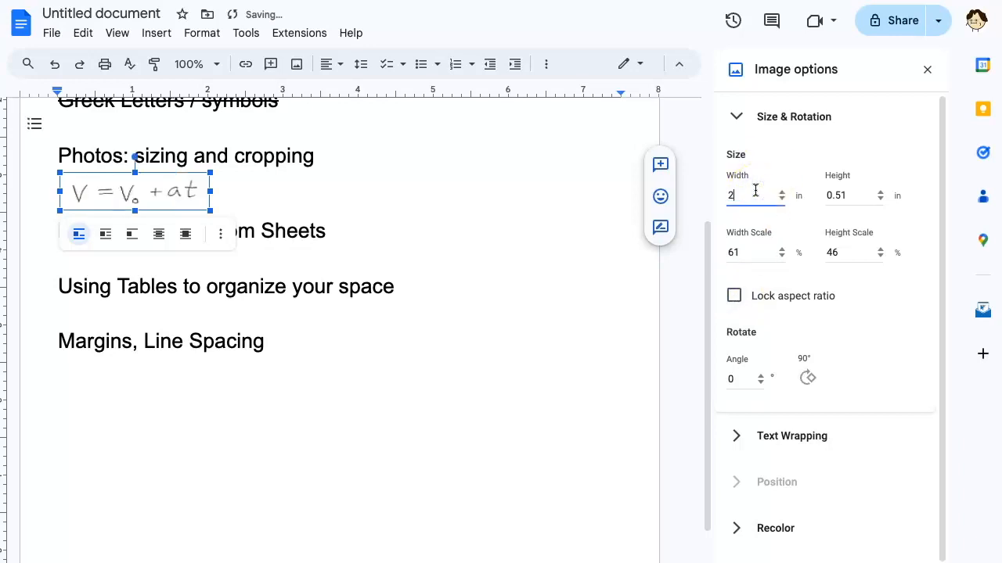
left_click(754, 200)
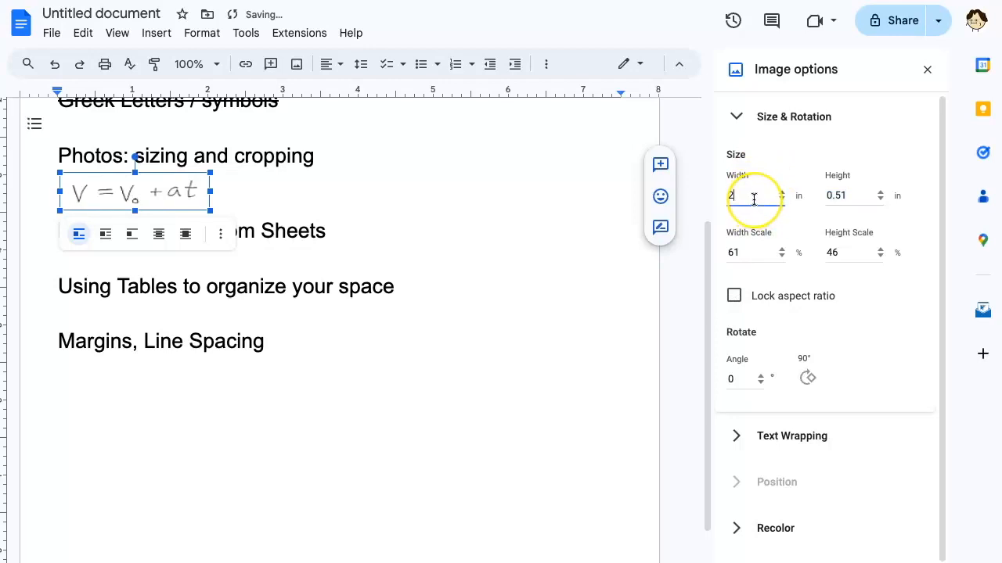
type("5")
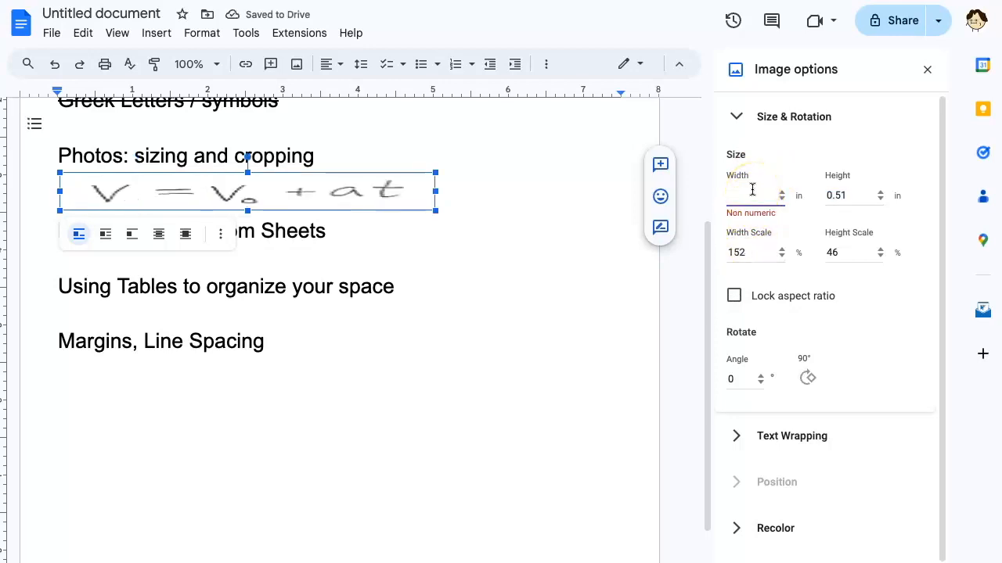
type("1.5")
key("Tab")
left_click(734, 297)
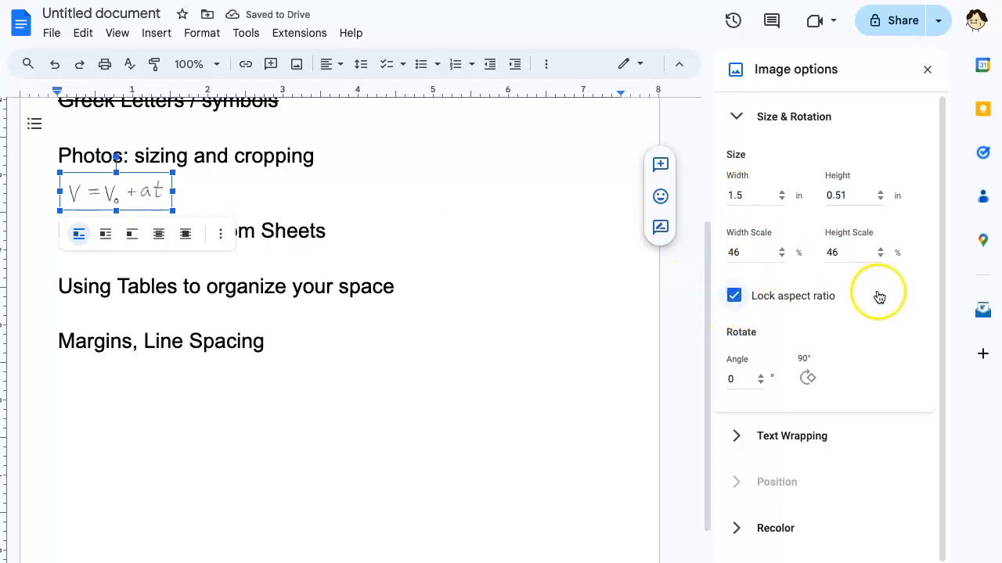
Rotate the equation image to 21 degrees, close its image options and deselect it
left_click(761, 376)
left_click(762, 377)
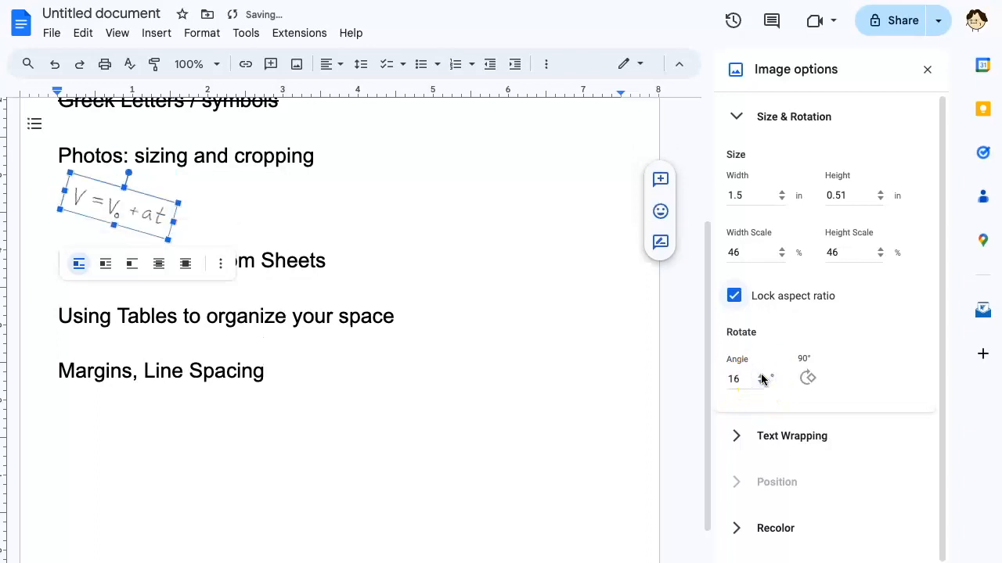
left_click(761, 377)
left_click(761, 377)
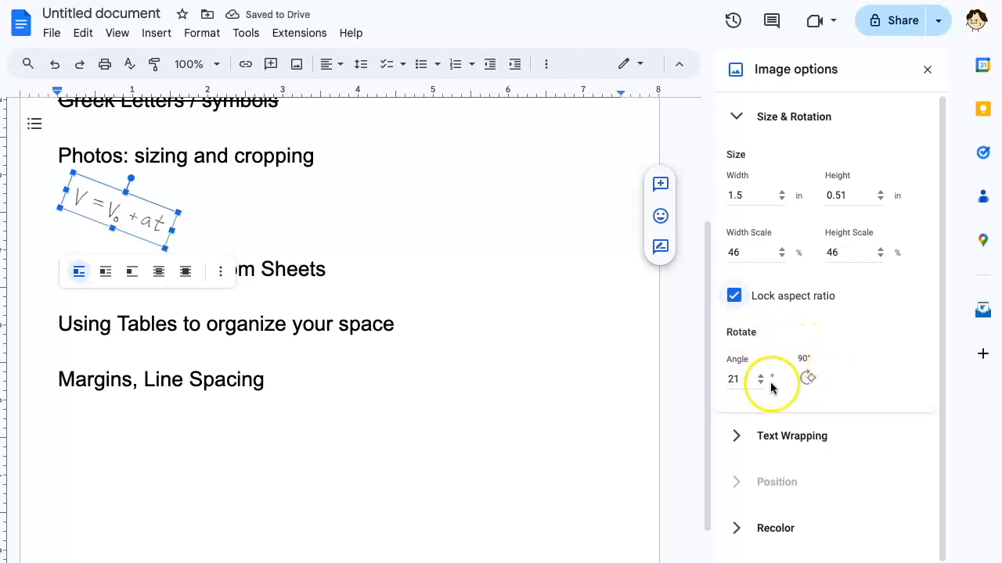
left_click(738, 440)
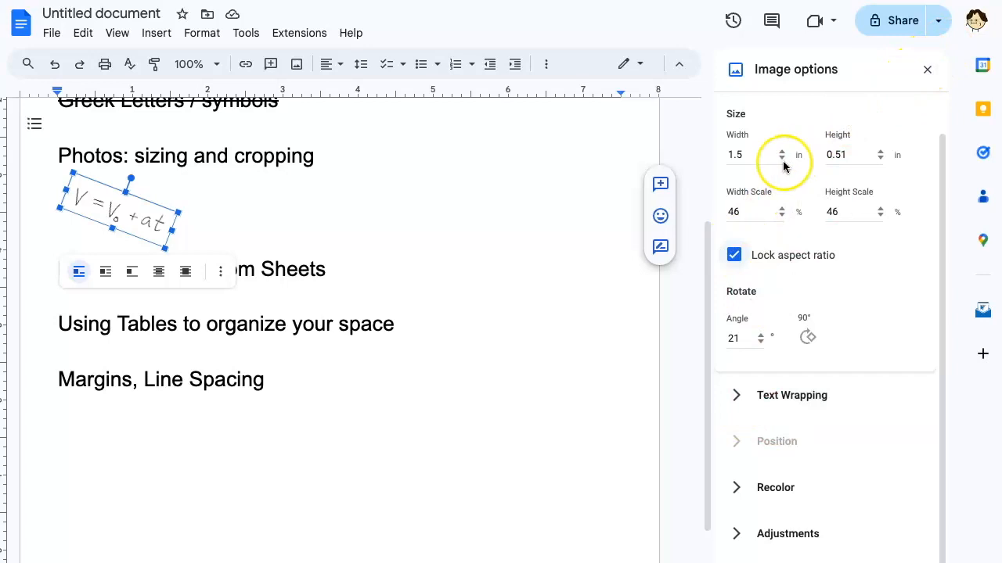
scroll(829, 136, "up", 1)
left_click(738, 116)
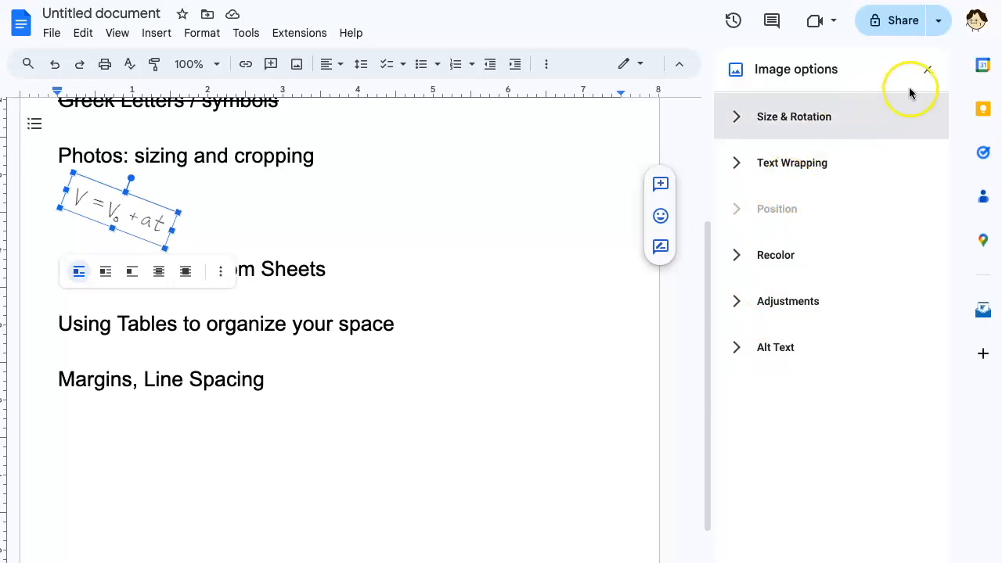
left_click(927, 69)
left_click(477, 229)
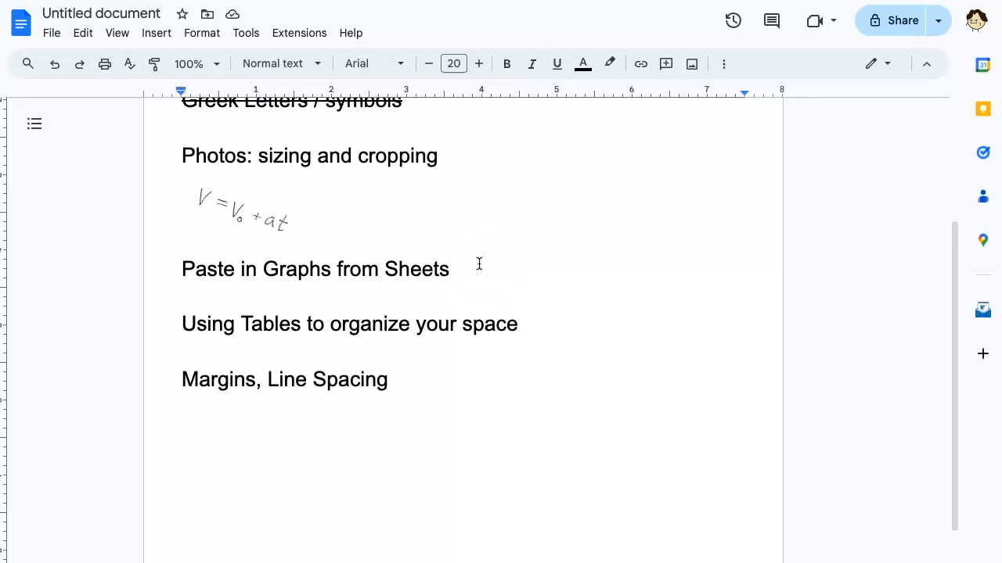
Add two line breaks beneath the "Paste in Graphs from Sheets" heading and copy the position-time chart from the ExportedData (16) spreadsheet
key("Return")
key("Return")
left_click(519, 1)
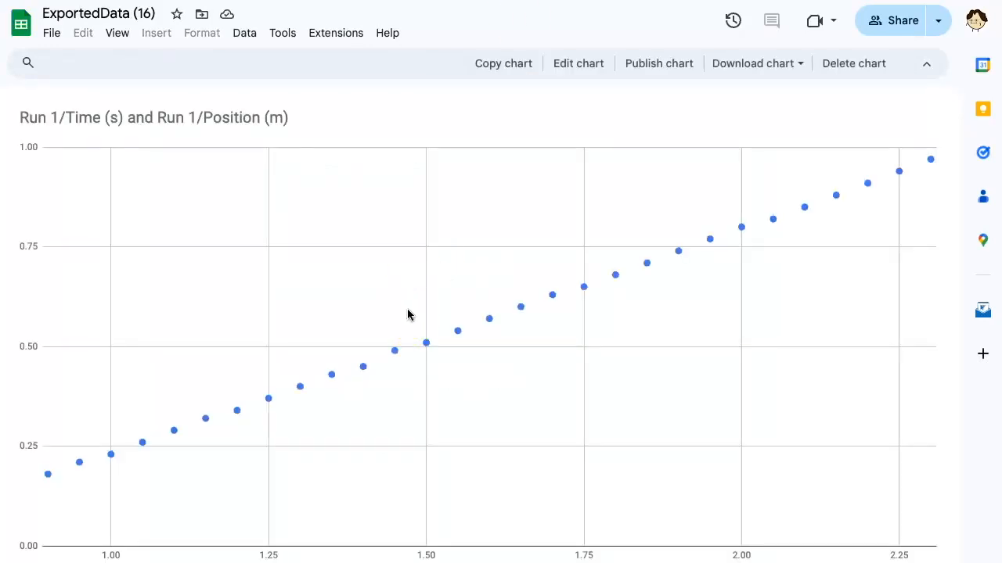
left_click(526, 72)
left_click(518, 61)
Back in the document, paste the chart beneath the graphs heading with Link to spreadsheet, and delete it again
key("ctrl+Tab")
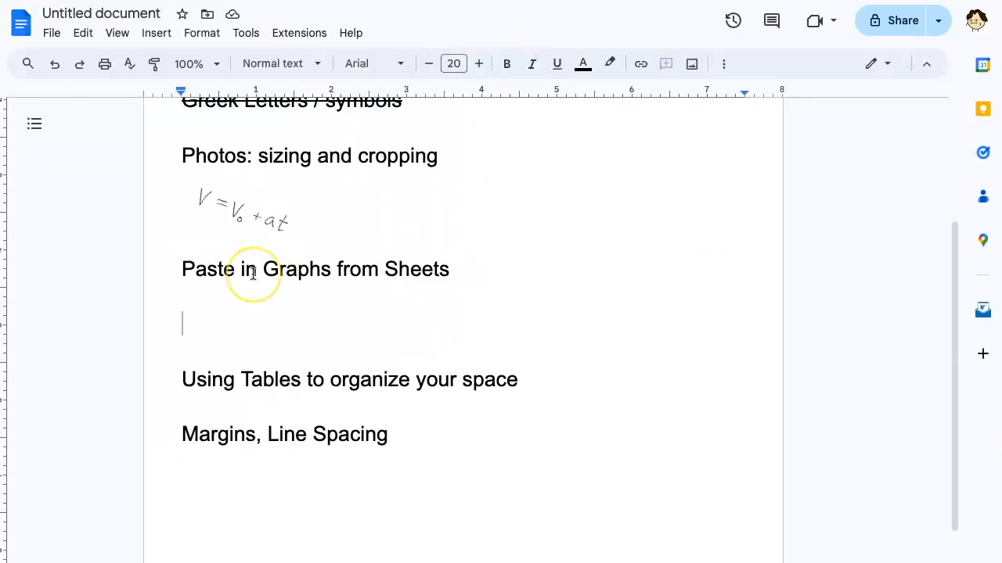
key("ctrl+v")
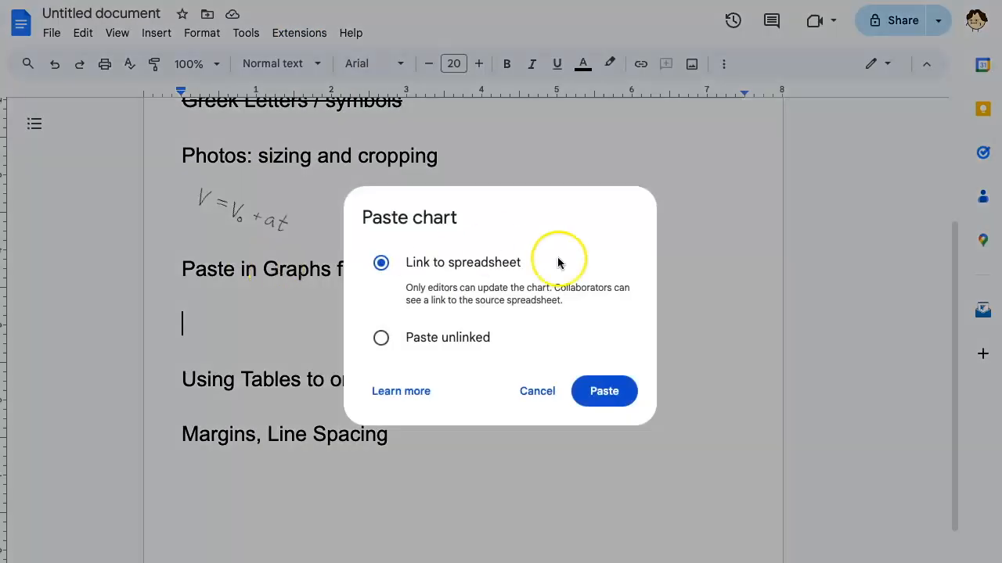
left_click(458, 343)
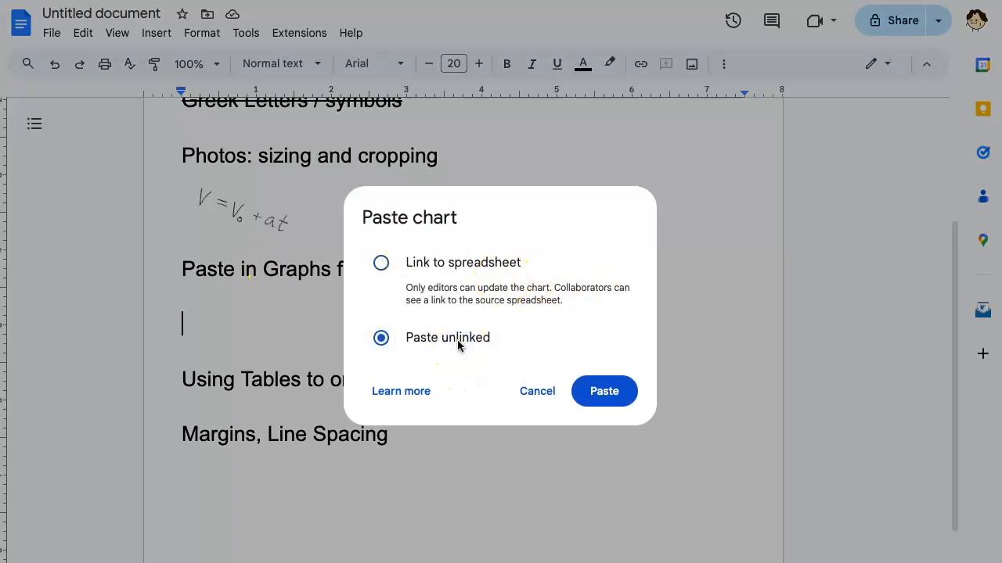
left_click(381, 264)
left_click(604, 391)
left_click(568, 347)
scroll(568, 347, "down", 3)
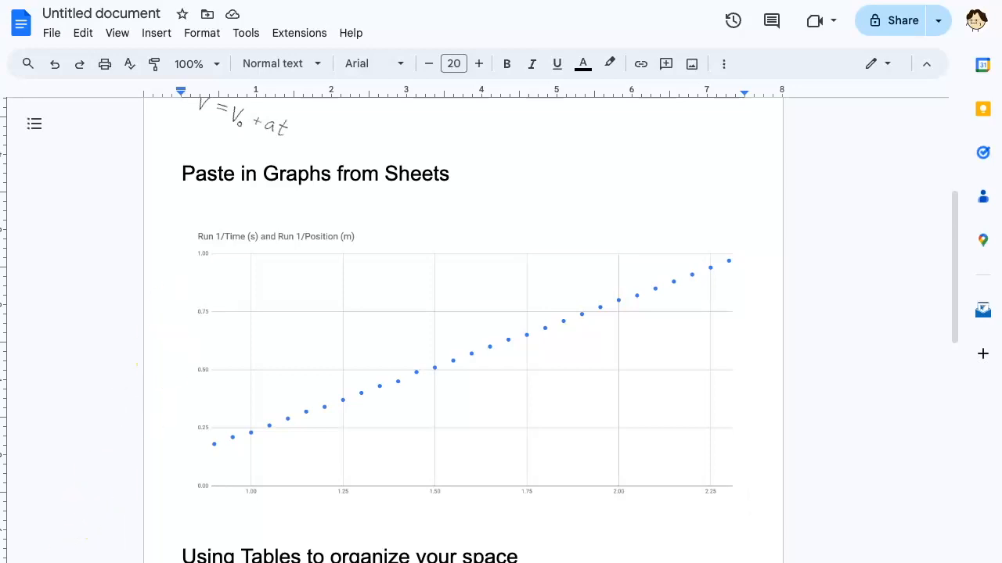
left_click(247, 393)
key("Delete")
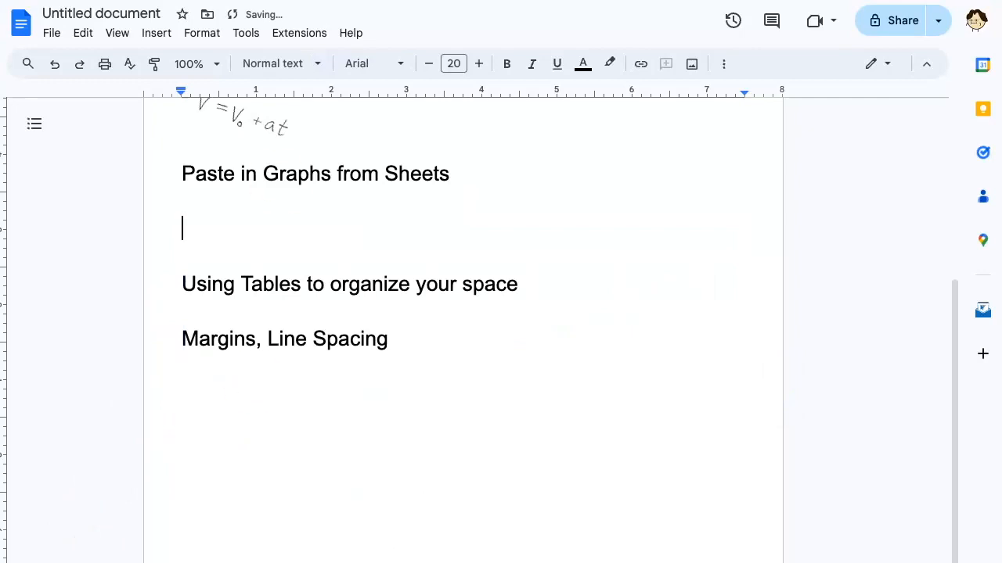
Switch to the ExportedData (16) spreadsheet and download the position-time chart as a PNG image
key("ctrl+Tab")
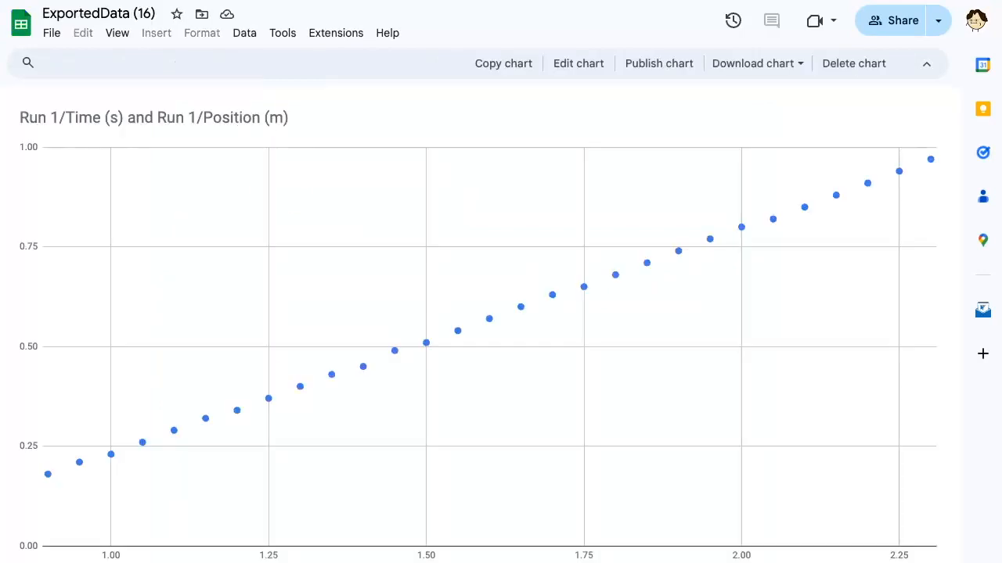
left_click(780, 71)
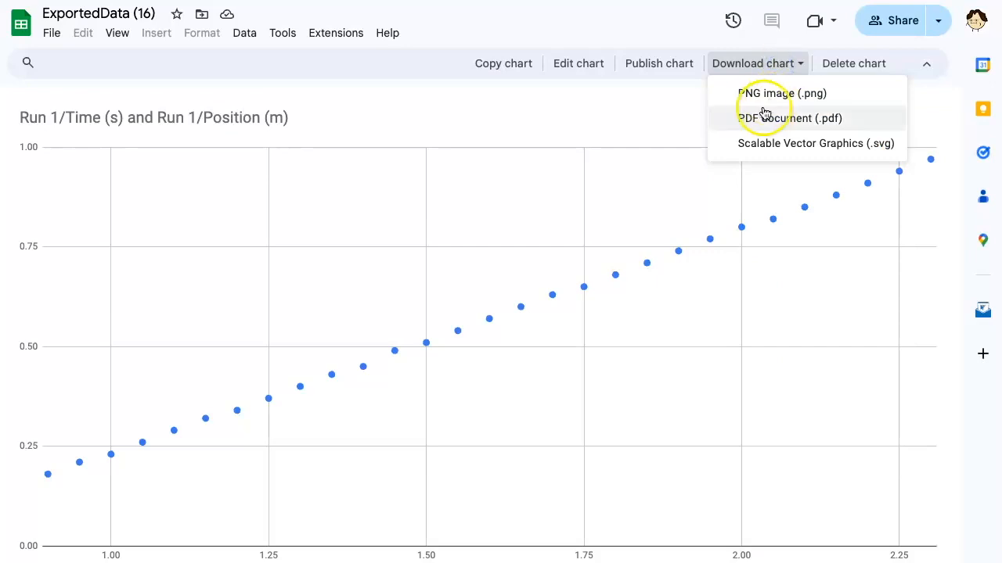
left_click(766, 96)
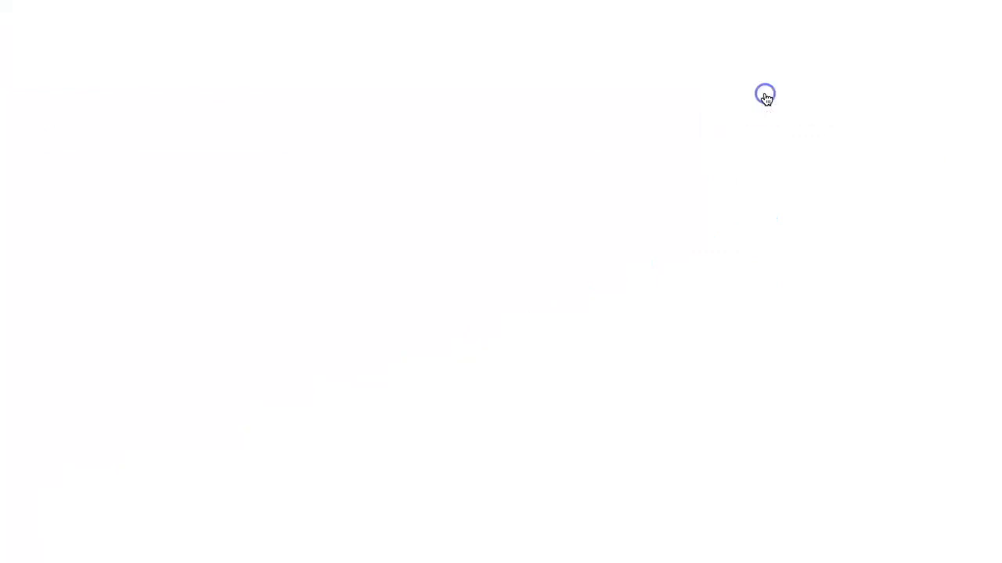
Insert the downloaded PNG chart into the document on the empty line beneath the "Paste in Graphs from Sheets" heading
left_click(459, 197)
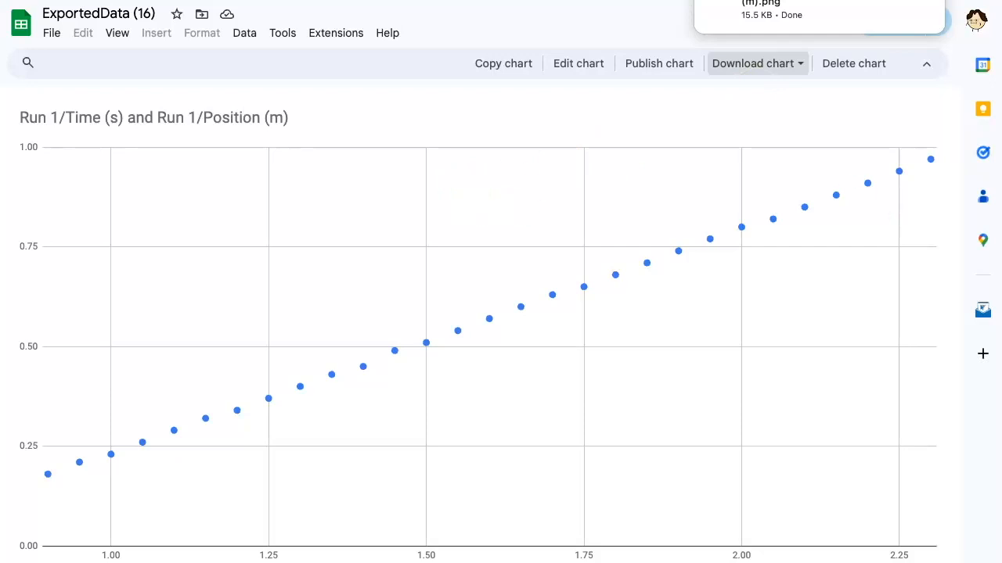
left_click(117, 1)
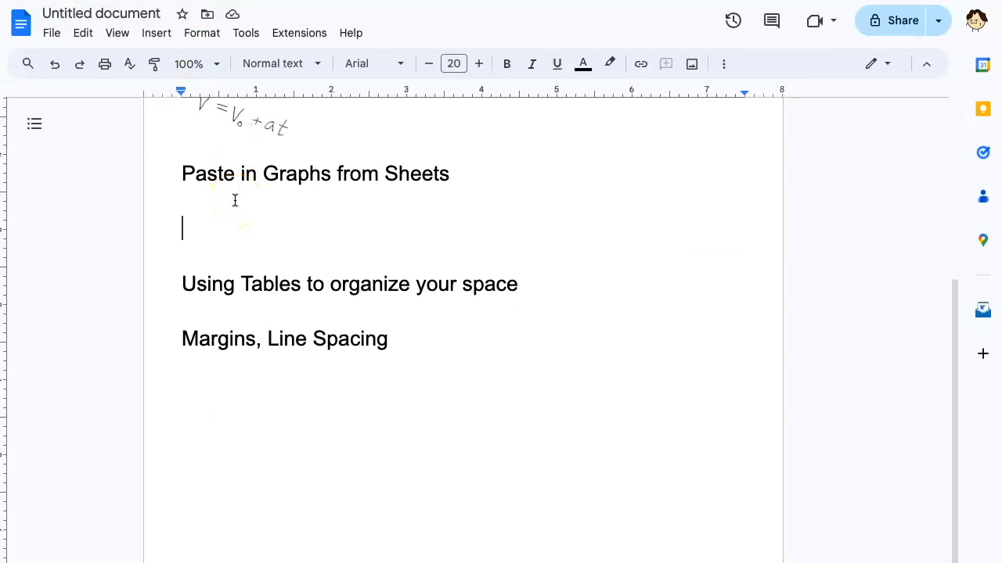
key("ctrl+v")
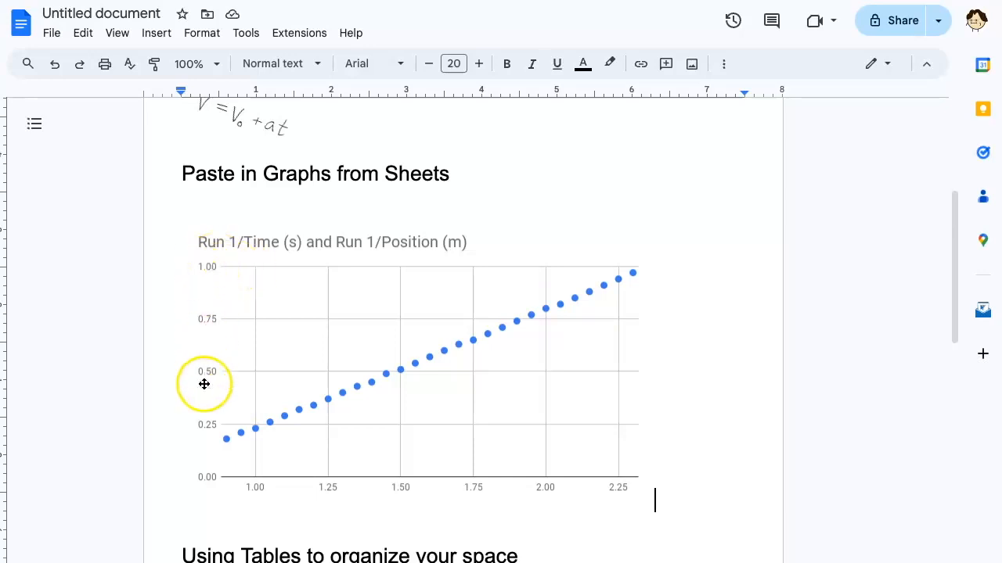
Enlarge the inserted PNG chart proportionally until it fills the text width up to the right margin
left_click(304, 373)
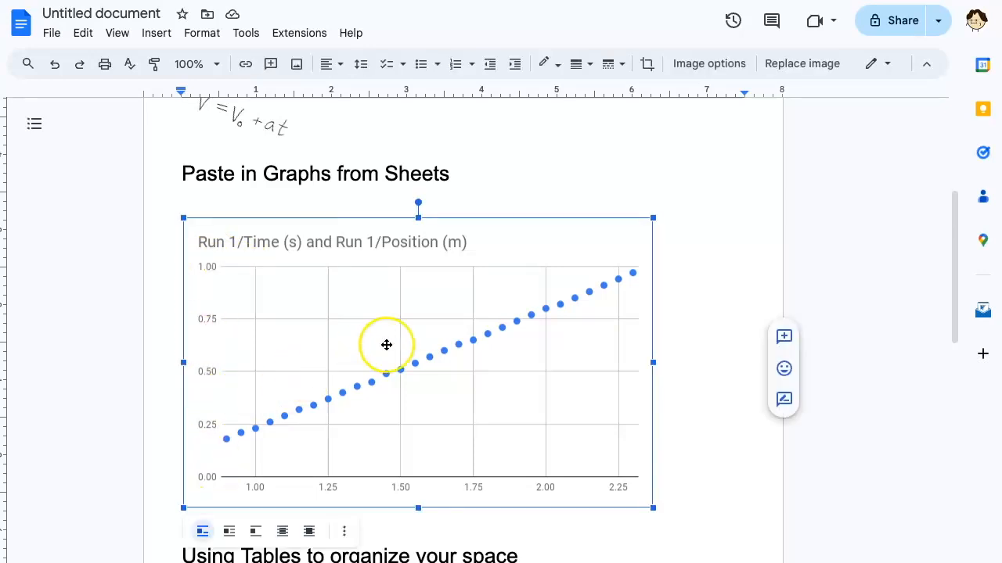
scroll(387, 345, "down", 2)
scroll(386, 345, "up", 4)
scroll(386, 345, "down", 3)
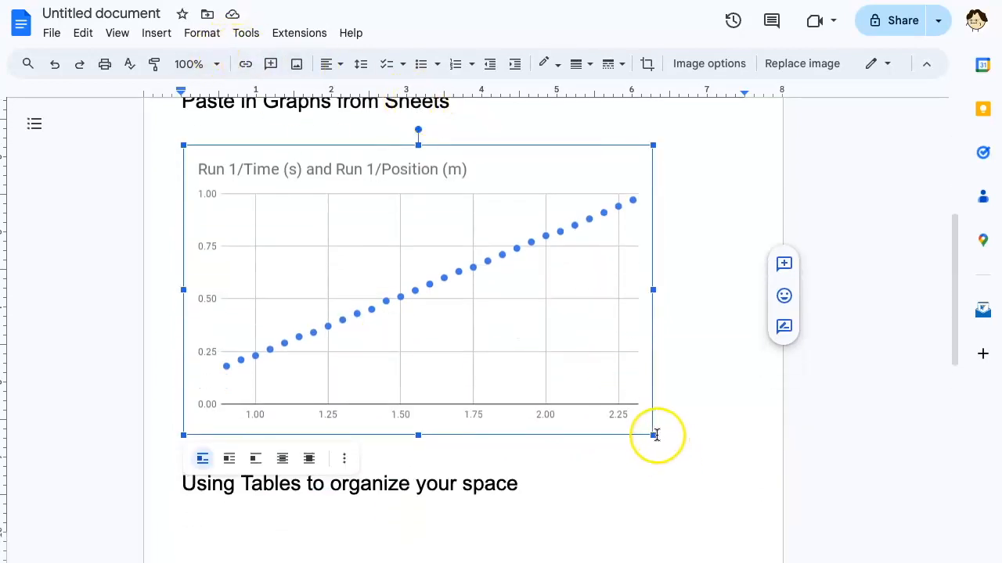
left_click_drag(653, 436, 744, 484)
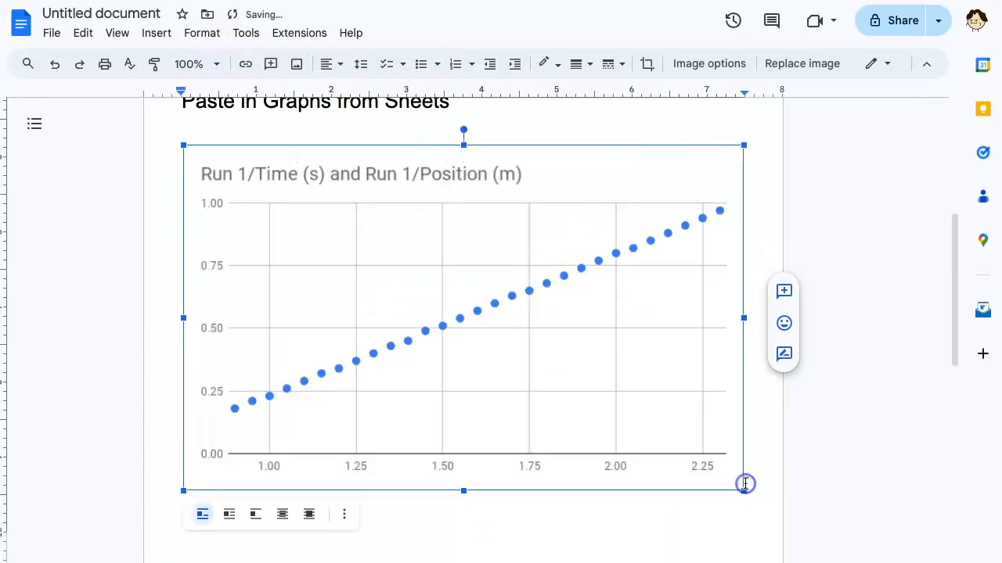
Copy the chart from the ExportedData (16) spreadsheet and paste it unlinked on the empty line beneath the "Paste in Graphs from Sheets" heading
scroll(552, 383, "down", 3)
scroll(551, 383, "up", 8)
scroll(552, 383, "down", 4)
scroll(551, 383, "up", 3)
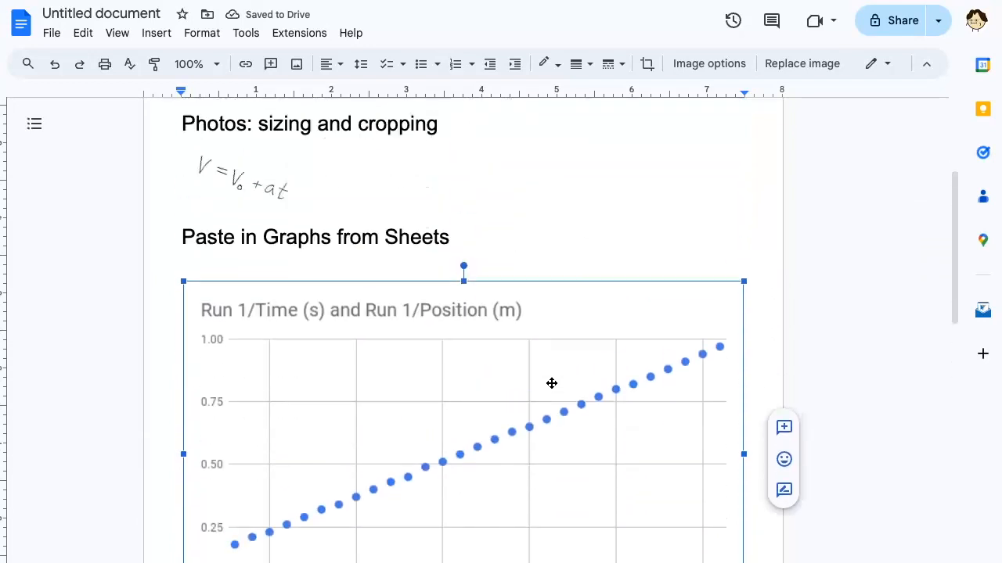
left_click(422, 434)
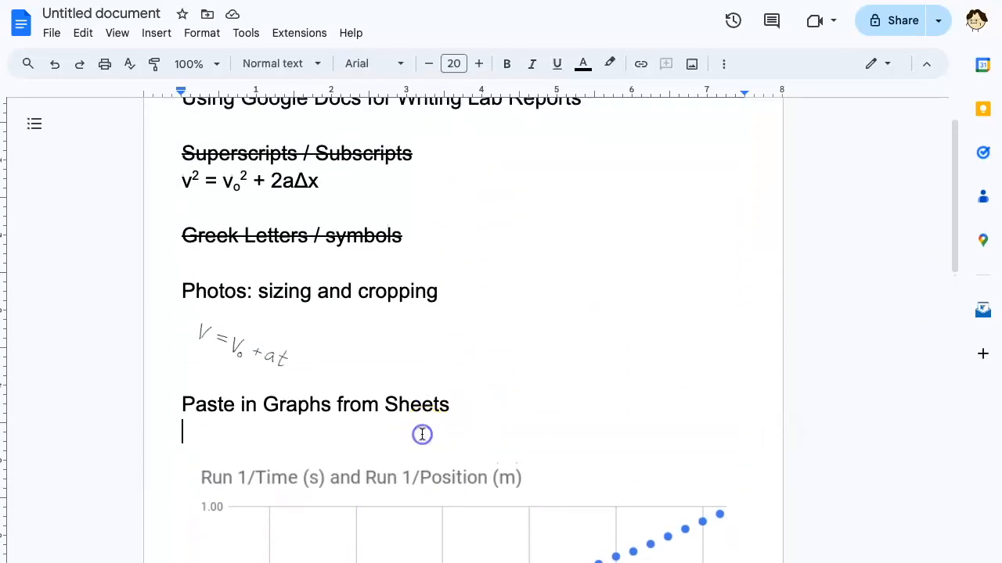
scroll(423, 432, "down", 1)
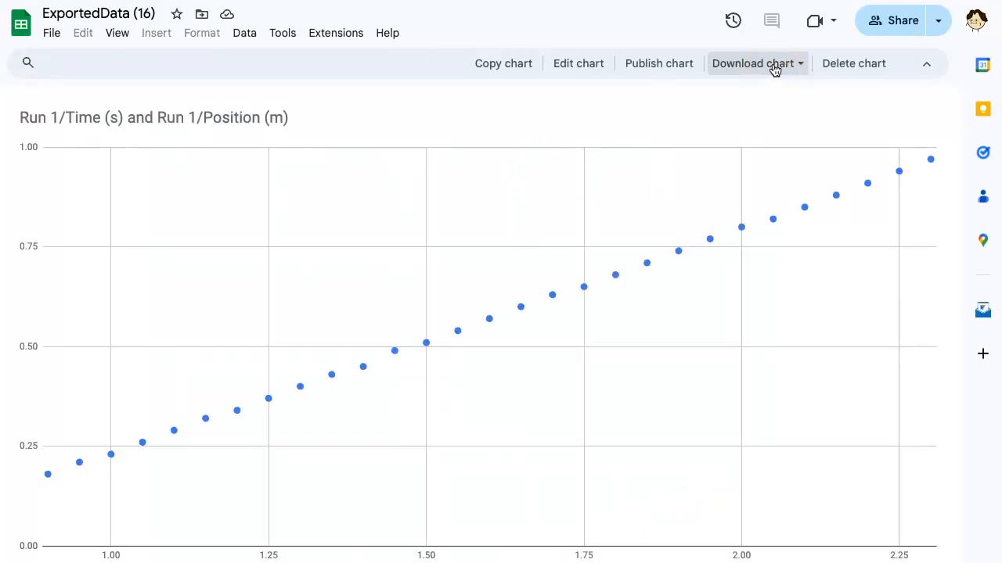
left_click(510, 65)
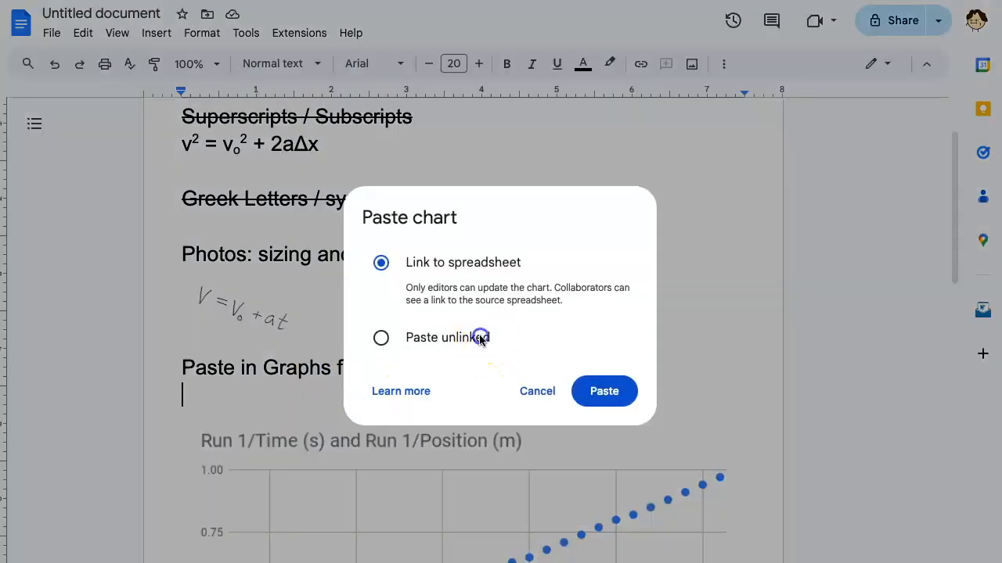
left_click(476, 338)
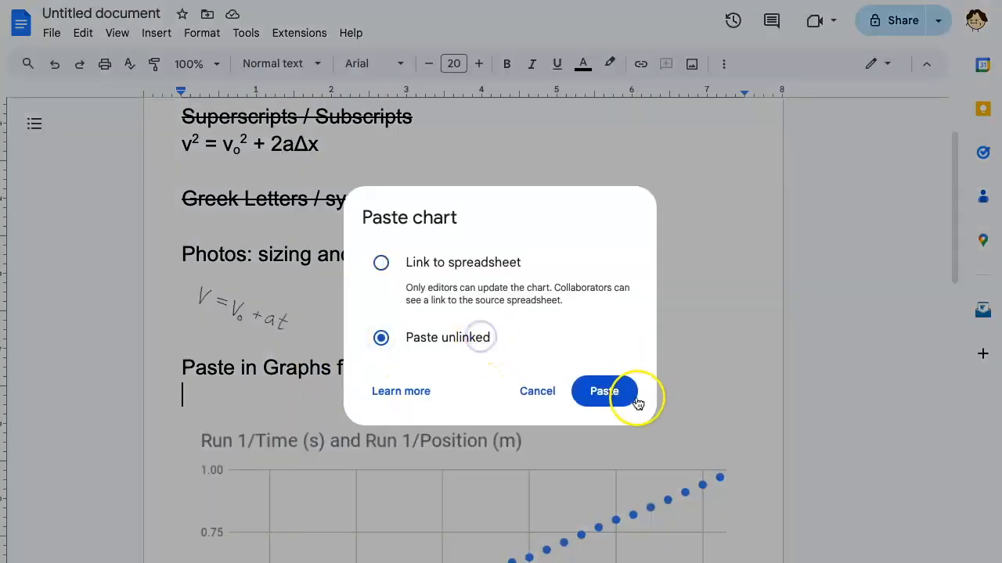
left_click(632, 395)
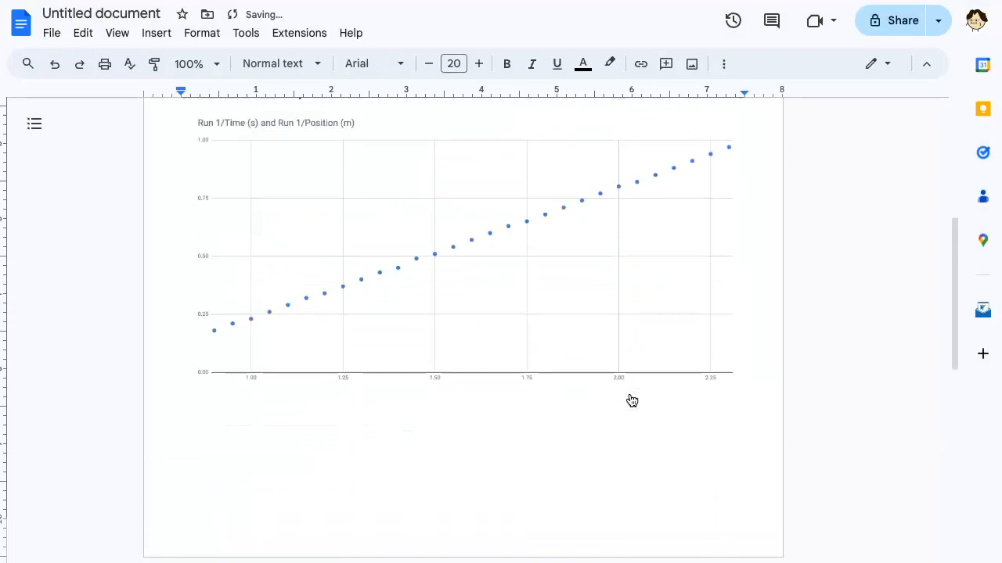
Add three line breaks after the "Paste in Graphs from Sheets" heading to push the charts onto the next page
scroll(631, 400, "up", 3)
left_click(492, 267)
key("Return")
key("Return")
key("Return")
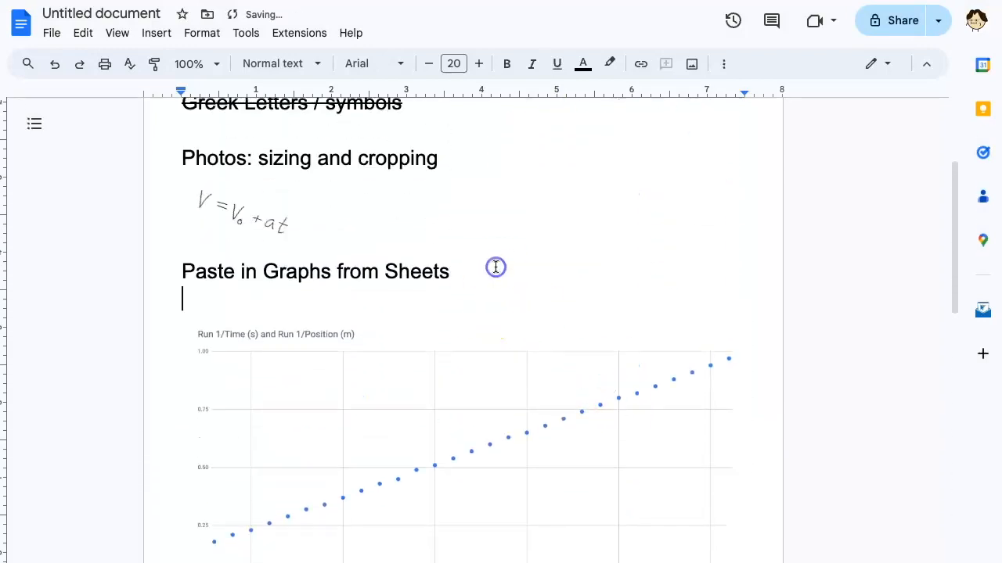
Insert a page break before the "Using Tables to organize your space" heading and add a blank line beneath that heading
scroll(495, 267, "down", 6)
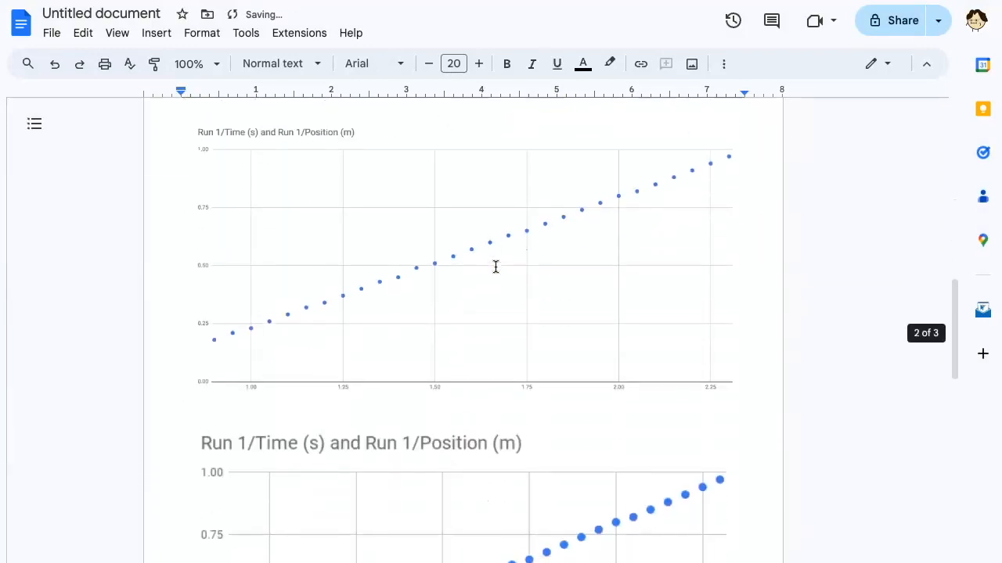
scroll(495, 267, "down", 4)
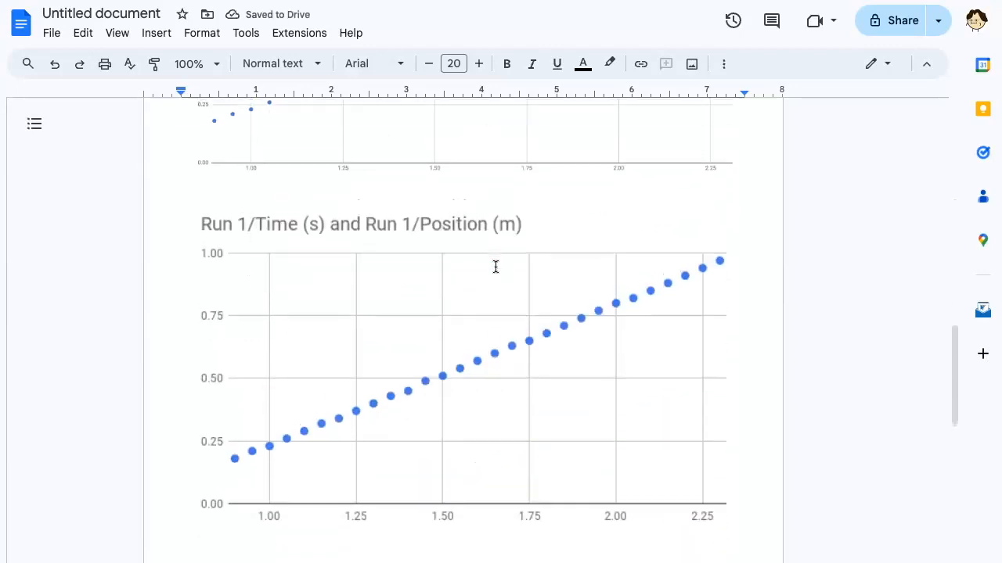
scroll(495, 267, "down", 4)
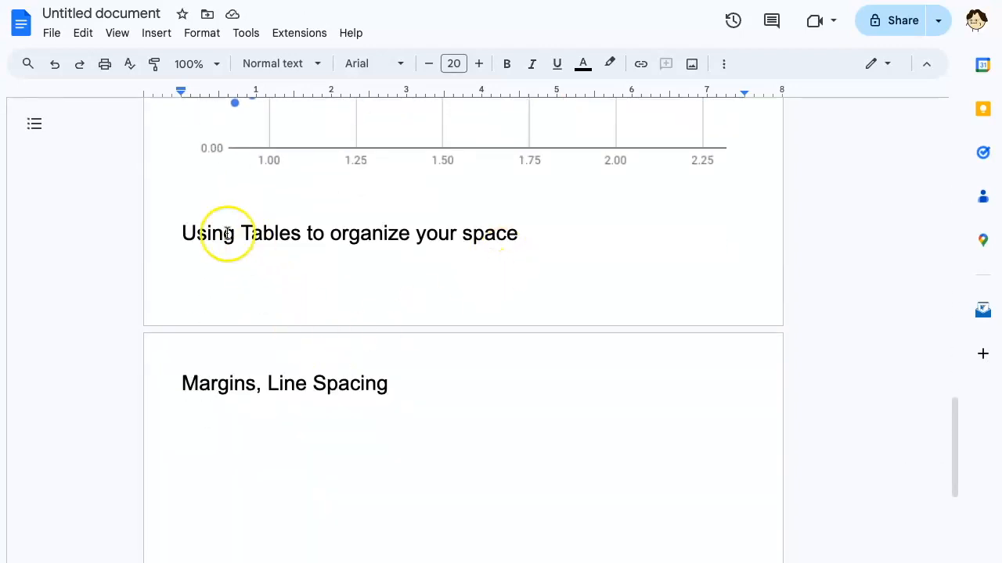
left_click(181, 228)
key("ctrl+Return")
left_click(224, 383)
scroll(245, 386, "down", 1)
left_click(230, 313)
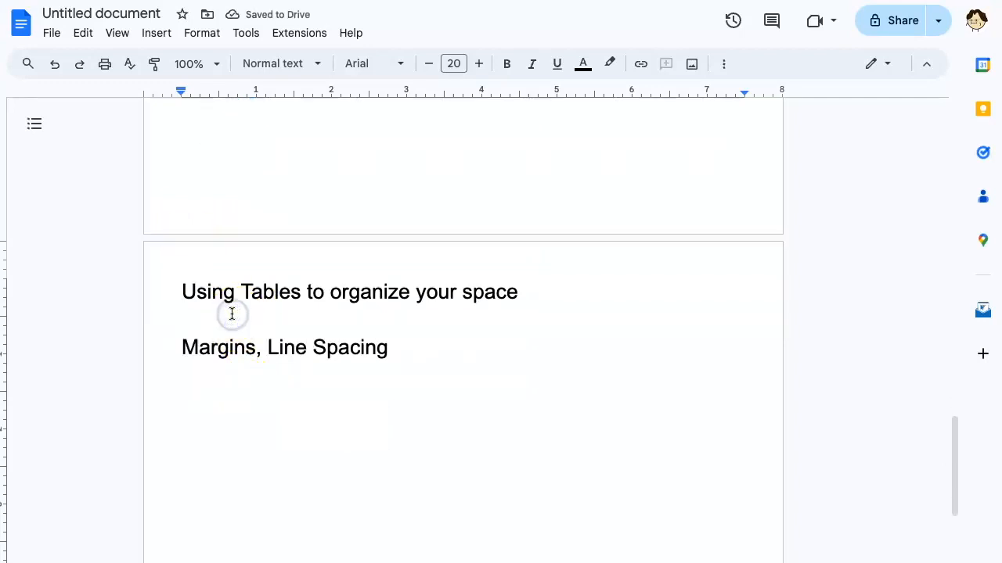
key("Return")
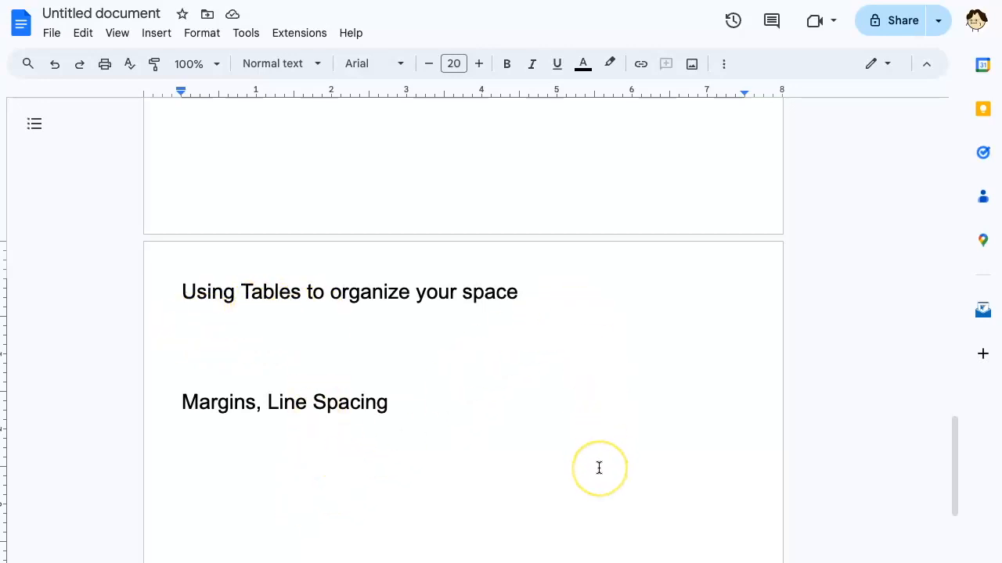
Insert a table with two columns and one row beneath the "Using Tables to organize your space" heading
left_click(157, 34)
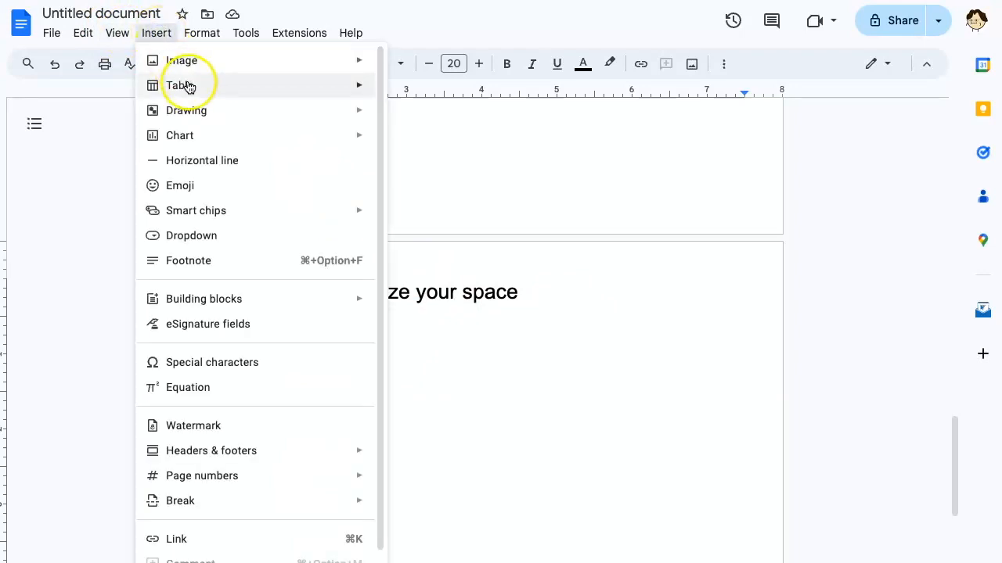
mouse_move(188, 88)
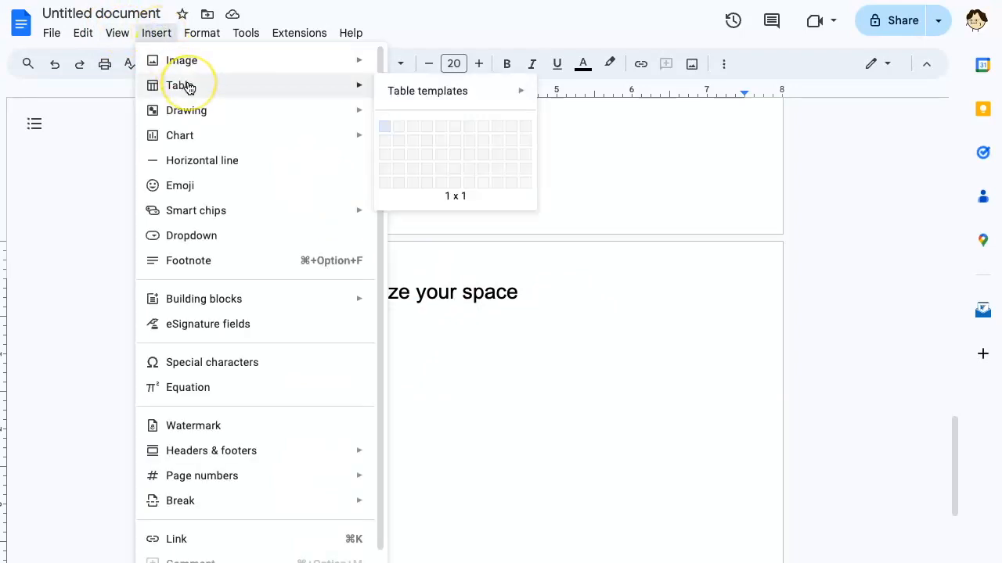
left_click(402, 125)
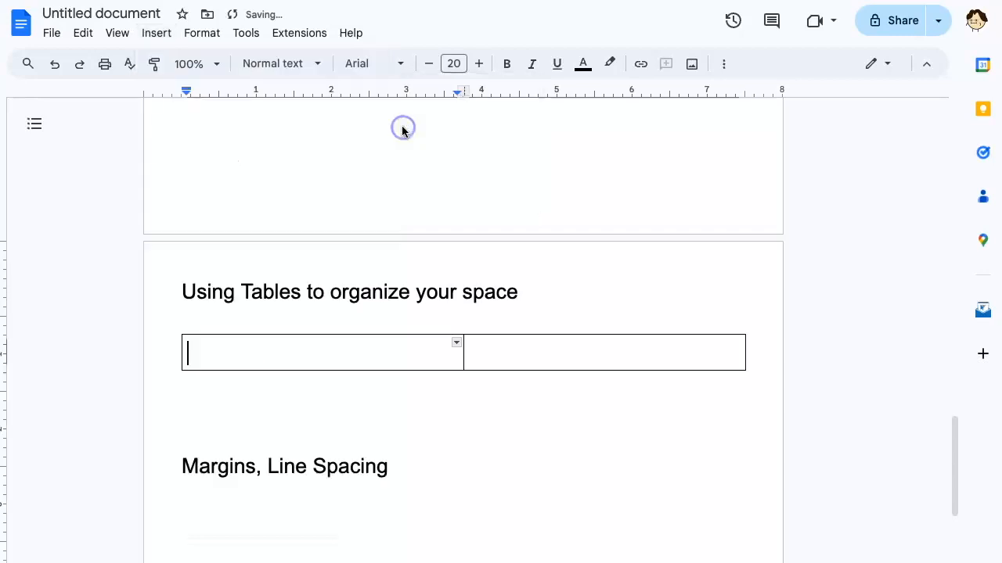
Try several positions for the table's column divider, ending with a left column about 2.9 inches wide
left_click_drag(465, 354, 356, 354)
left_click(282, 354)
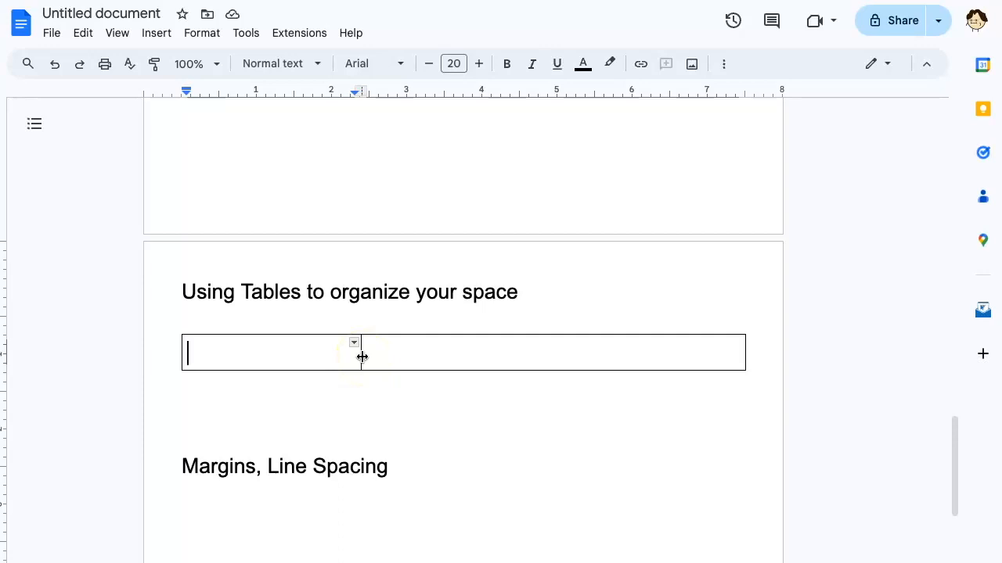
left_click_drag(361, 357, 548, 347)
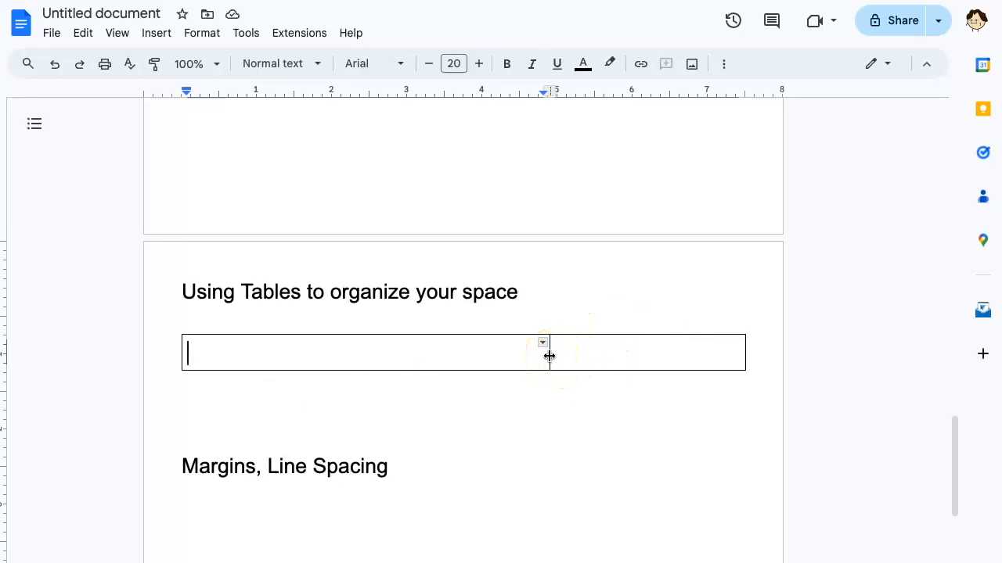
left_click_drag(549, 357, 399, 365)
Place the inclined-plane force diagram in the table's right-hand cell and select the image
left_click(521, 347)
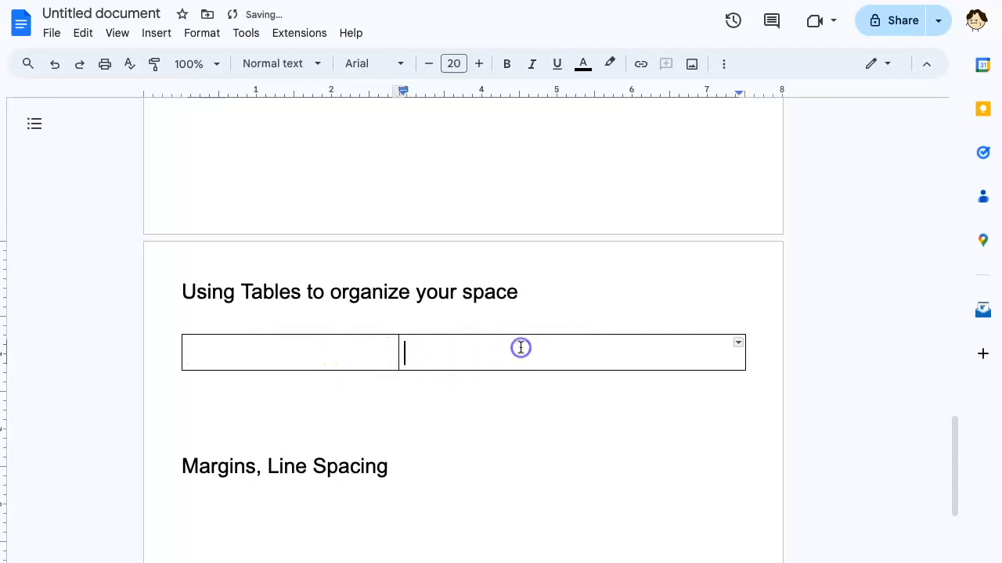
scroll(522, 348, "up", 9)
scroll(521, 347, "down", 5)
left_click(476, 194)
scroll(476, 194, "up", 10)
scroll(477, 194, "up", 3)
left_click(224, 376)
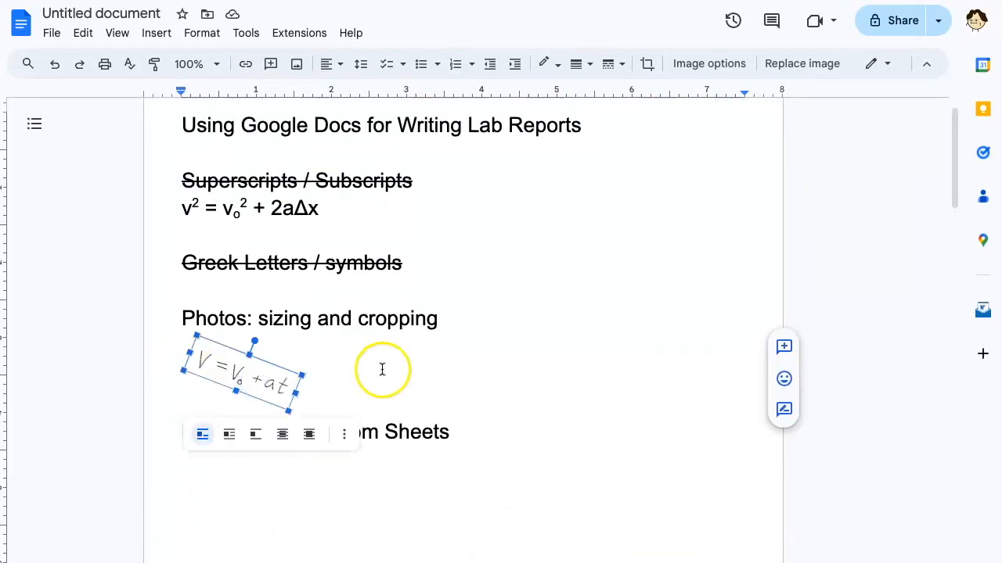
scroll(382, 369, "down", 20)
left_click(460, 294)
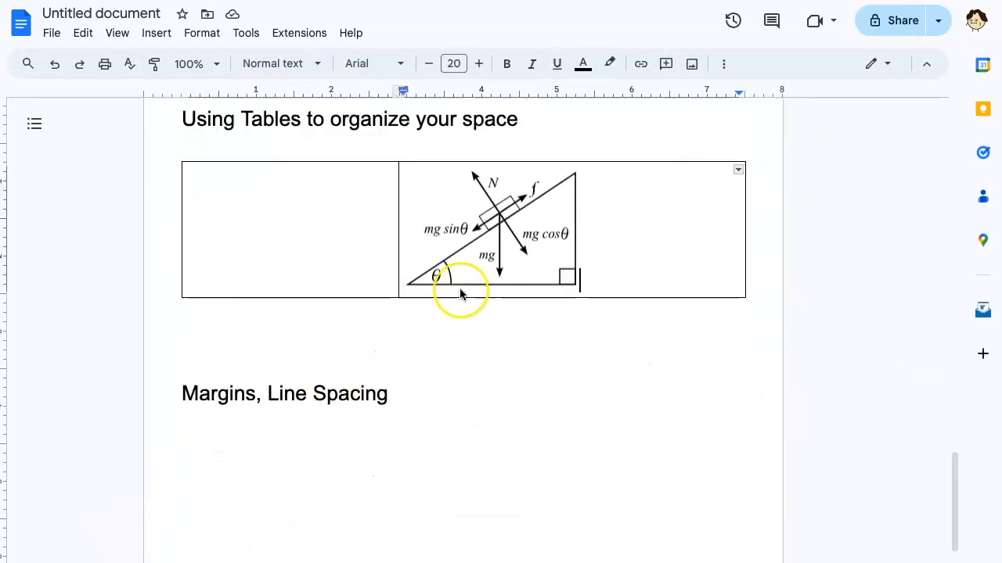
left_click(516, 210)
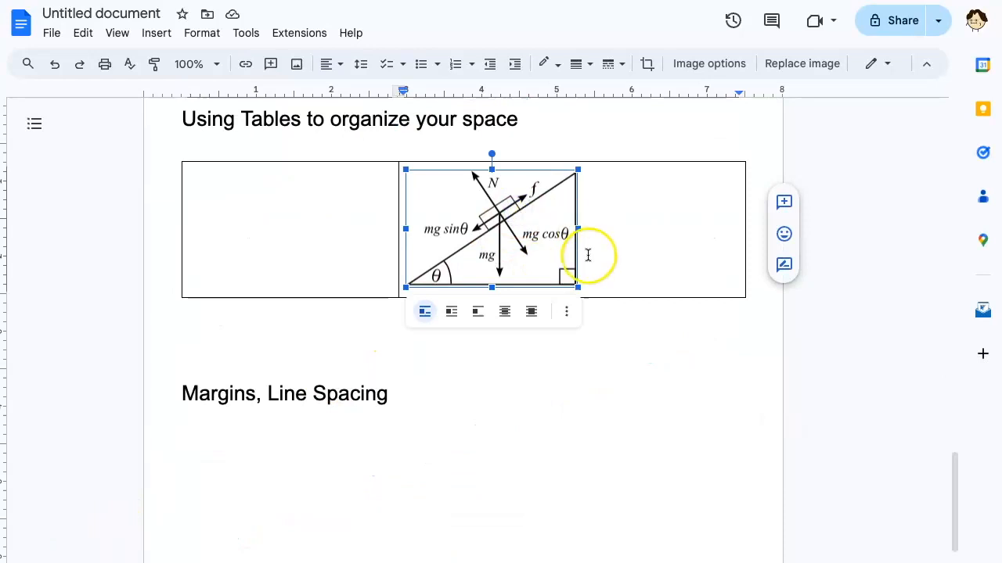
left_click(603, 281)
left_click(505, 231)
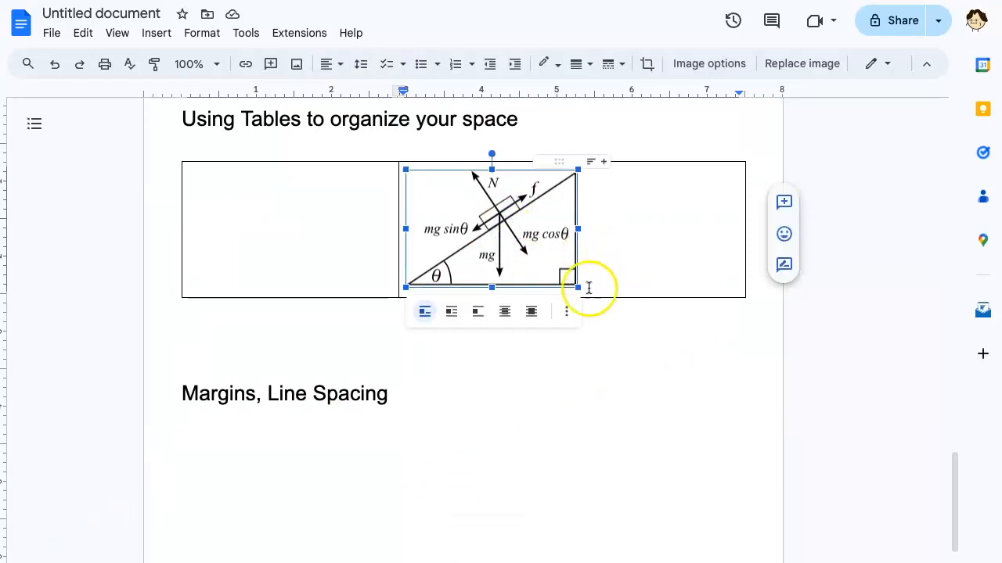
Move the table's column divider so the left column is about 4.8 inches wide and the right column closely fits the diagram
left_click(331, 226)
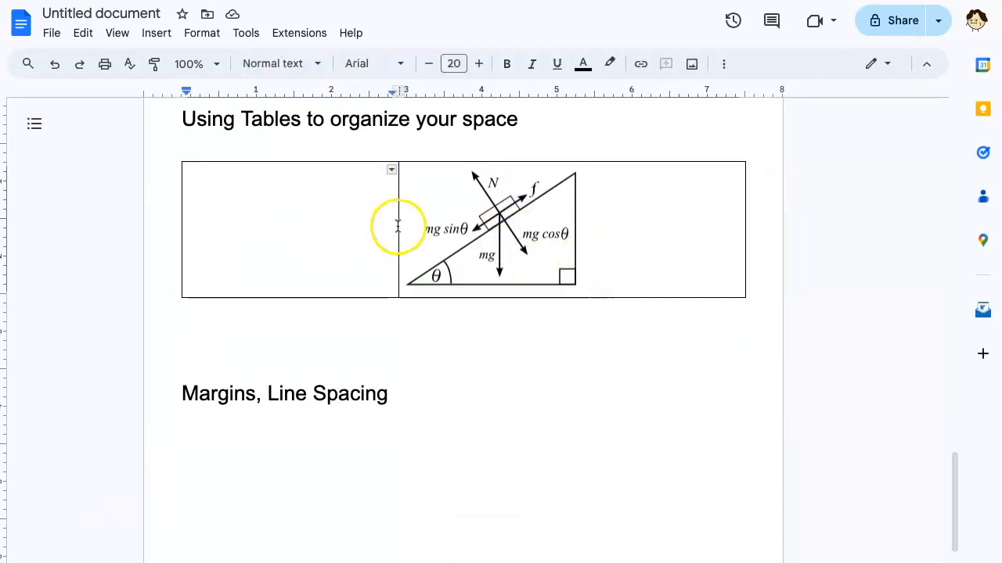
left_click_drag(398, 227, 523, 228)
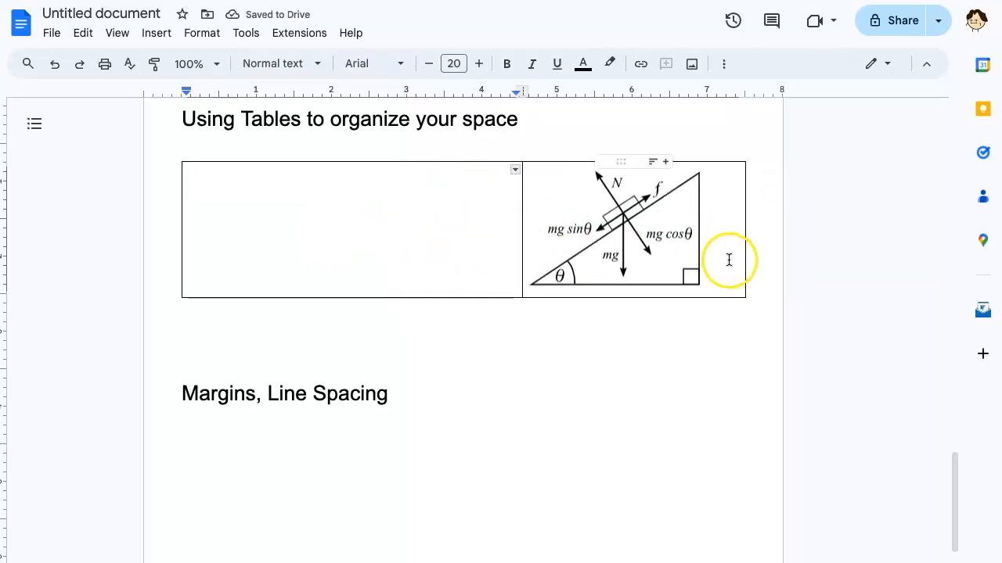
left_click_drag(524, 237, 545, 235)
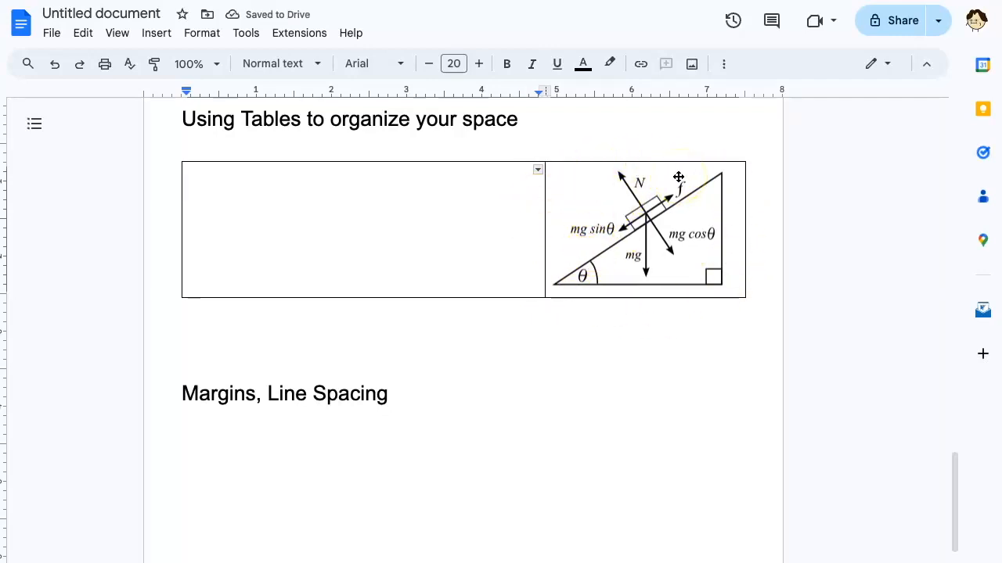
Write a paragraph in the table's left cell beginning "This image shows an inclined plane. They are a great part of physics that I love."
triple_click(283, 186)
left_click(284, 185)
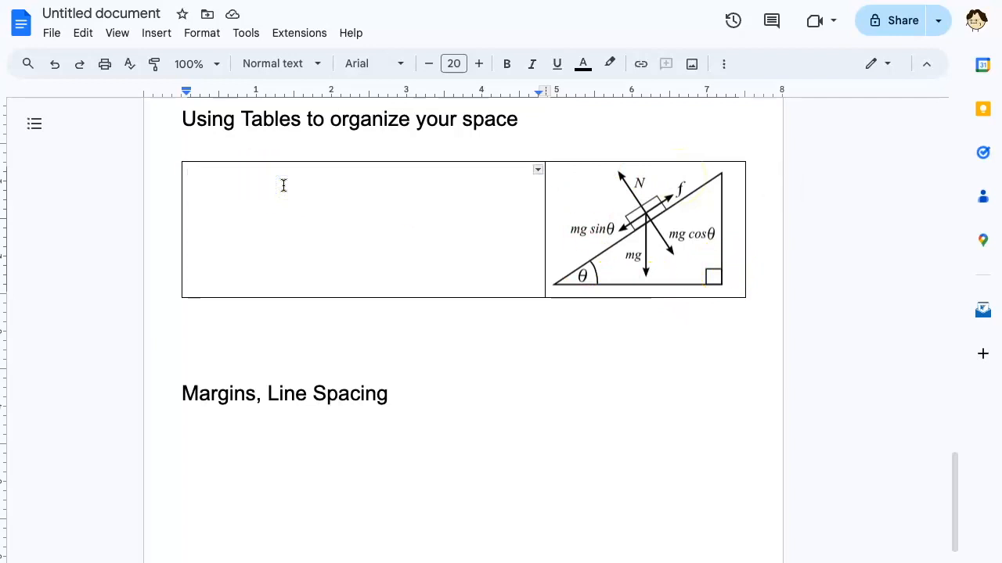
type("This b")
key("BackSpace")
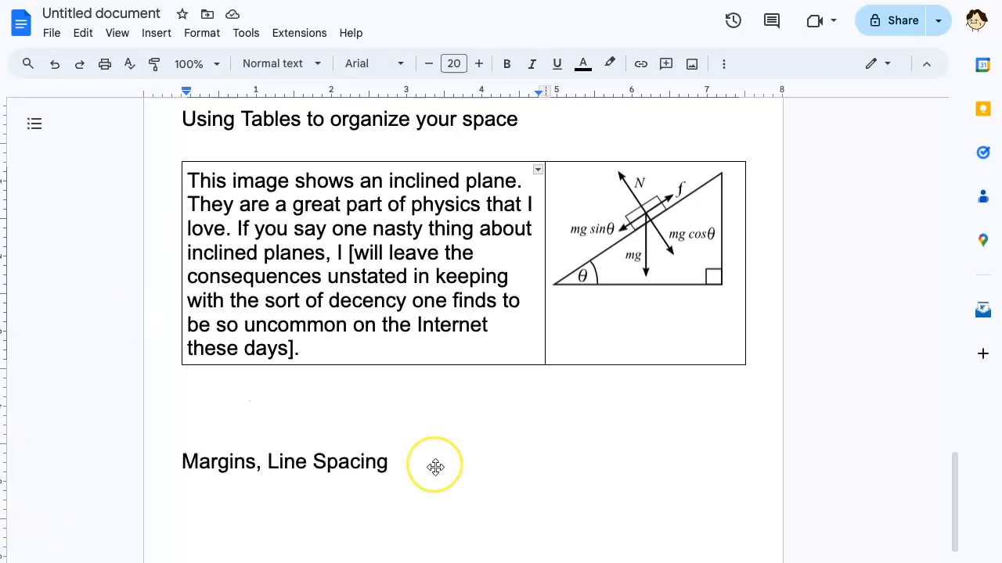
left_click(452, 342)
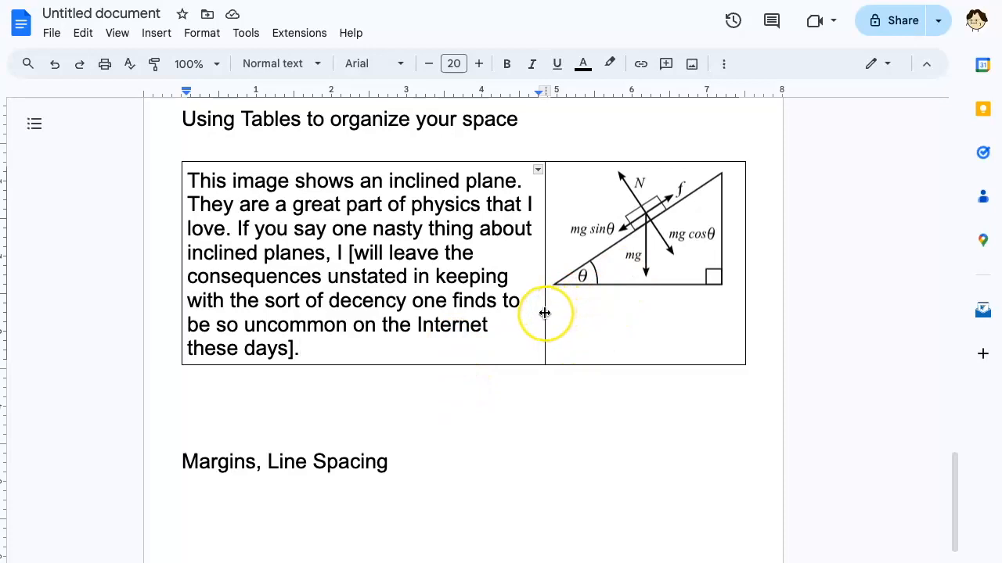
Try widening the table's left column to about 5.5 inches and shrinking the inclined-plane diagram to fit its narrower cell
left_click_drag(545, 313, 597, 306)
left_click(665, 265)
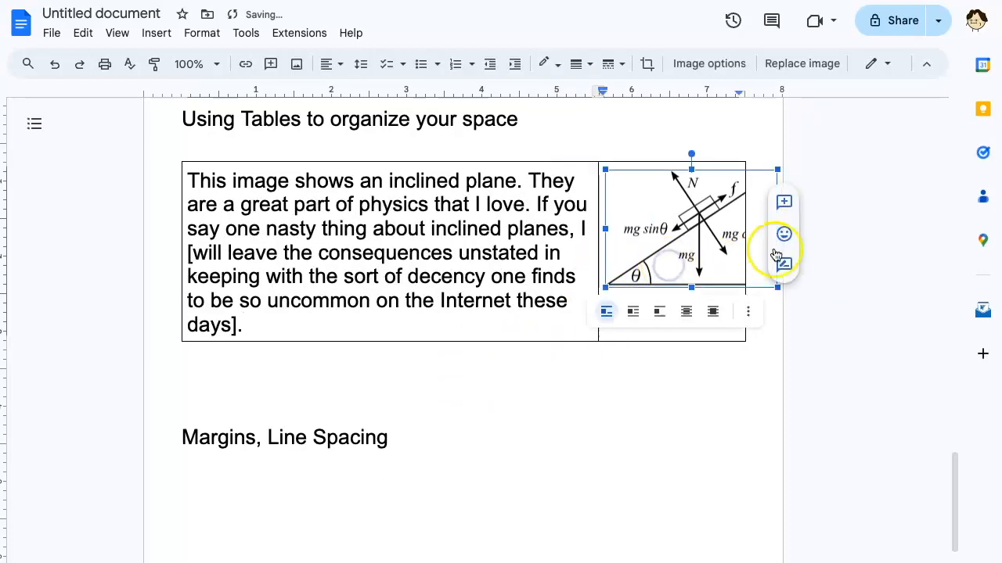
left_click_drag(778, 169, 742, 194)
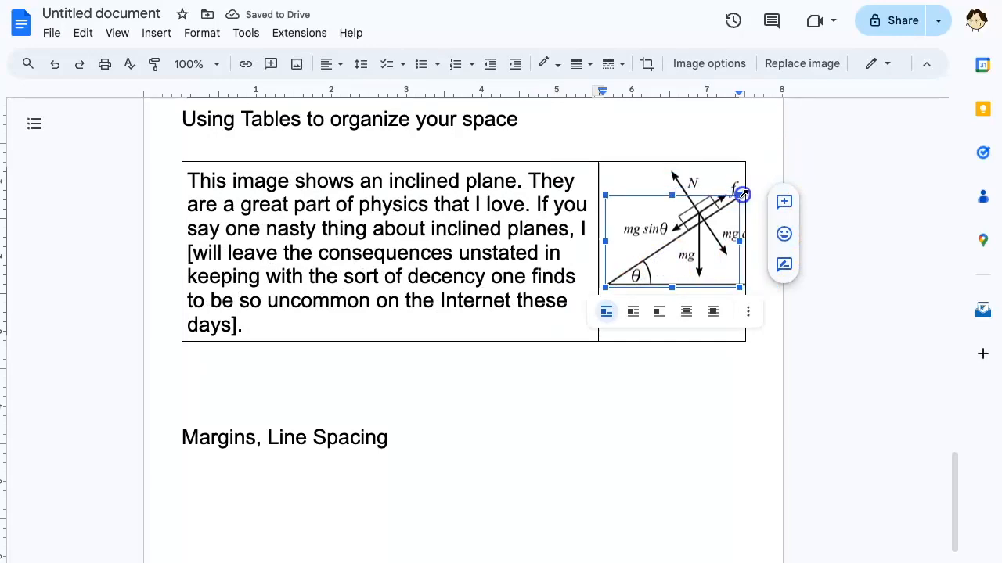
left_click(570, 334)
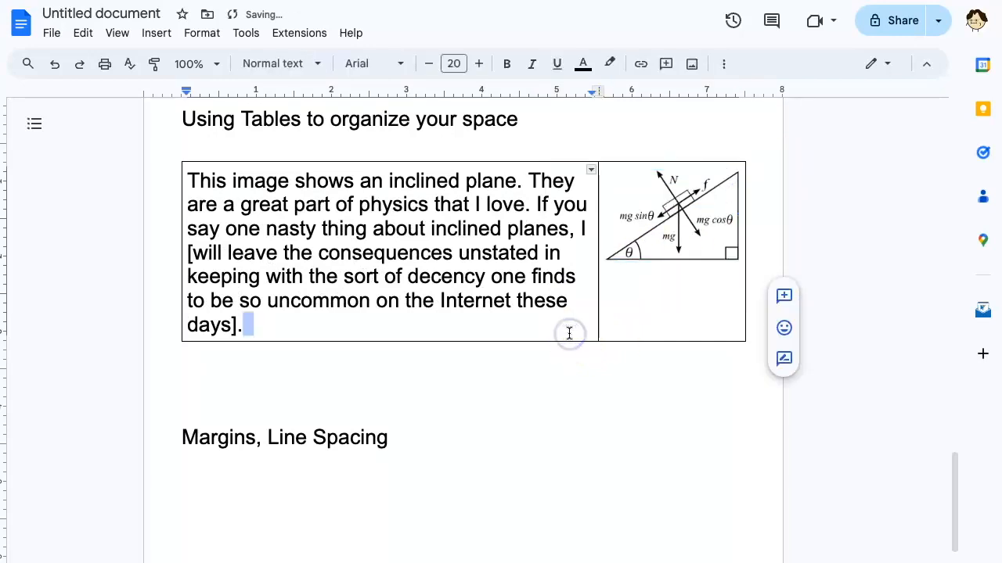
Undo the diagram resize and the column widening, and place the cursor at the end of the left cell's paragraph
key("ctrl+z")
key("ctrl+z")
left_click(383, 350)
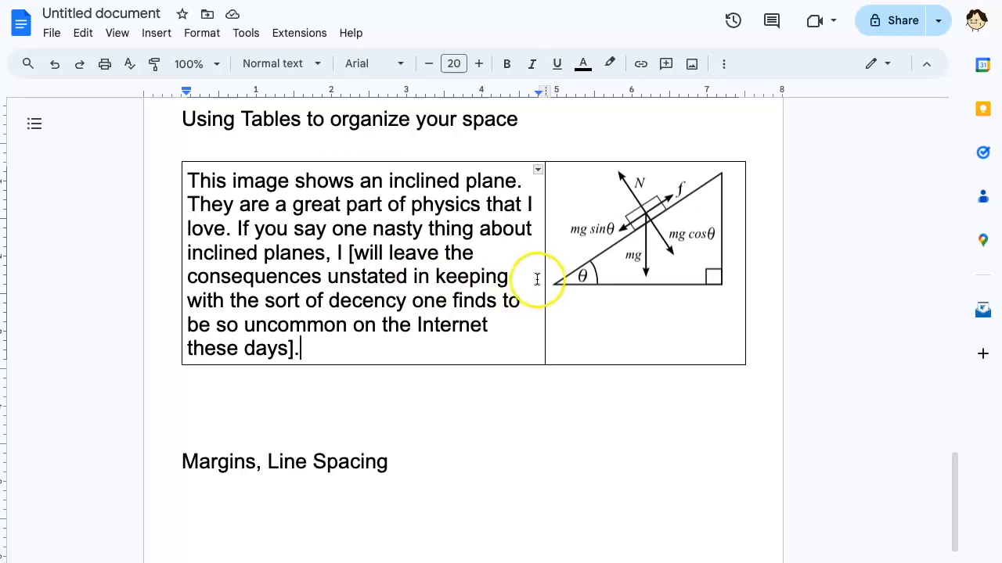
Select both cells of the inclined-plane table and set their border width to 0 pt
left_click(219, 182)
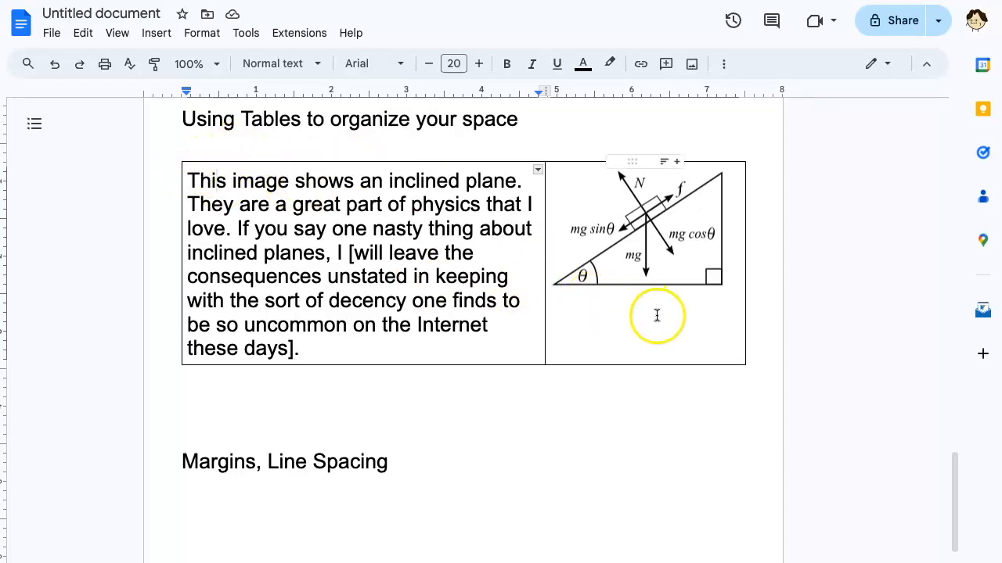
left_click(692, 345)
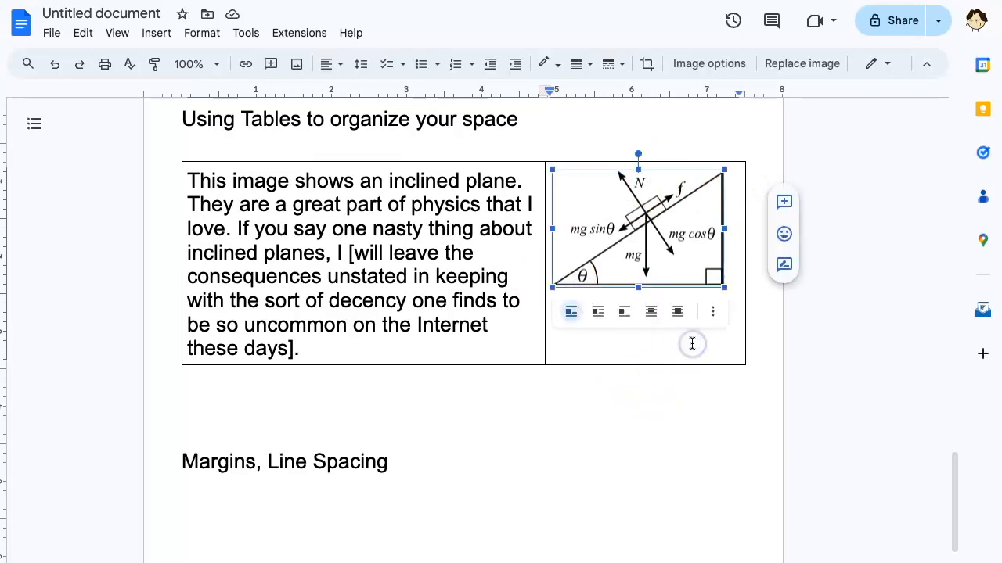
double_click(731, 354)
left_click(449, 319, "shift")
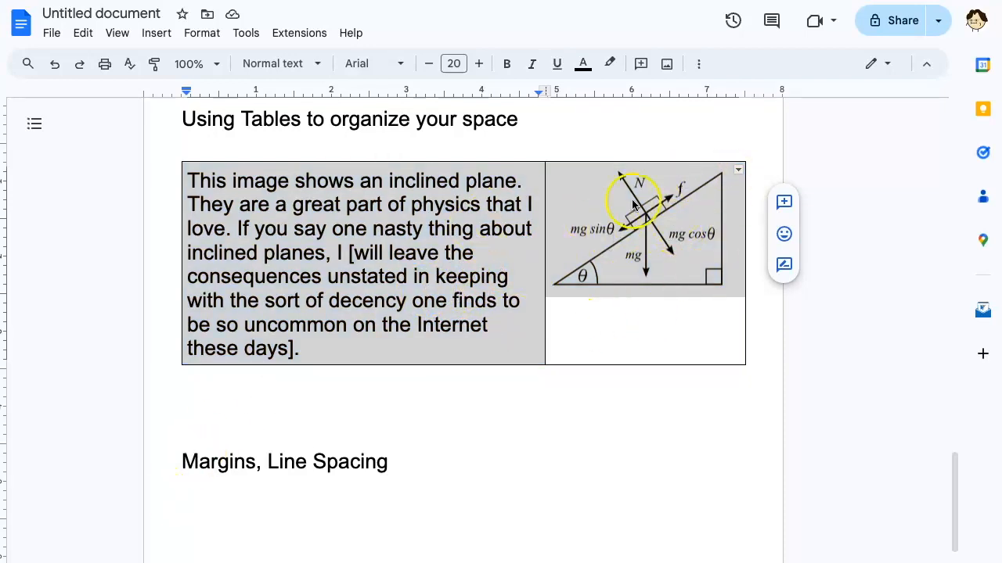
left_click(701, 66)
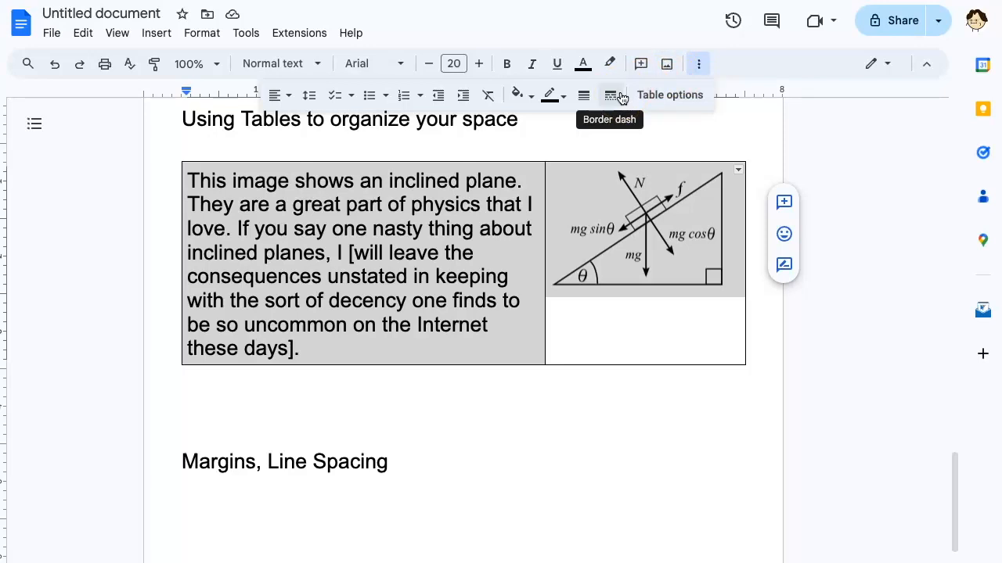
left_click(585, 97)
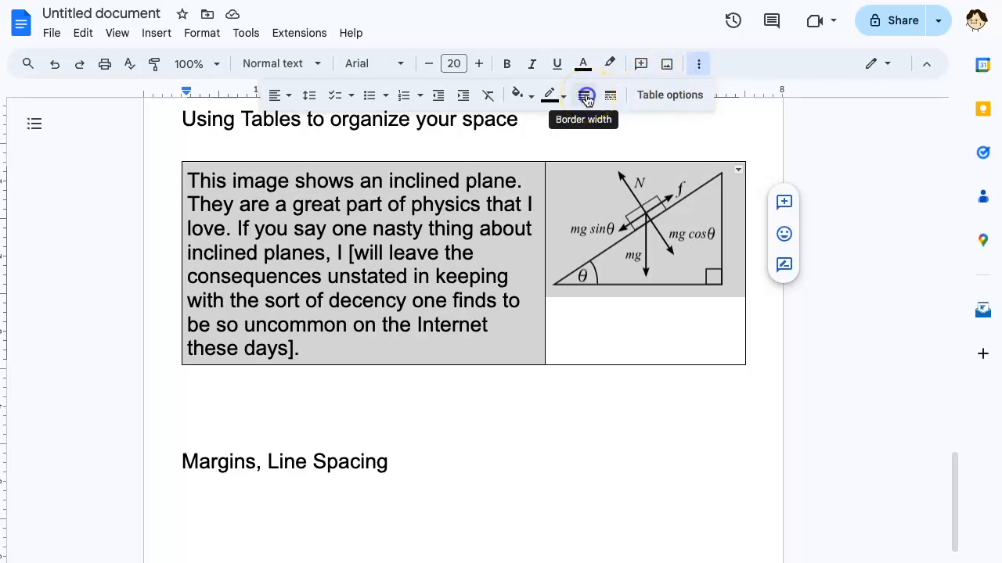
left_click(593, 123)
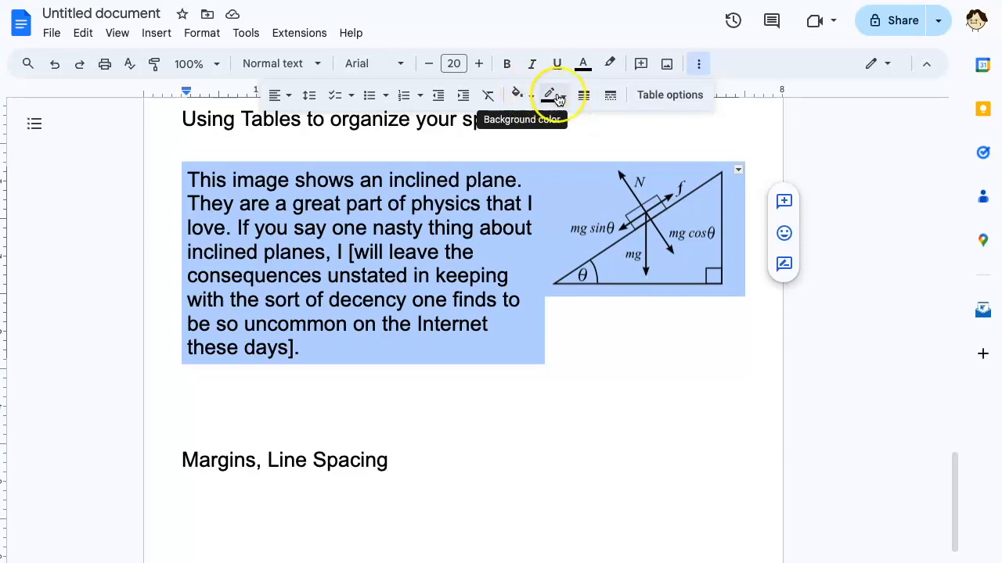
Look over the table's border colour choices and its table properties, then close them without changing anything
left_click(562, 96)
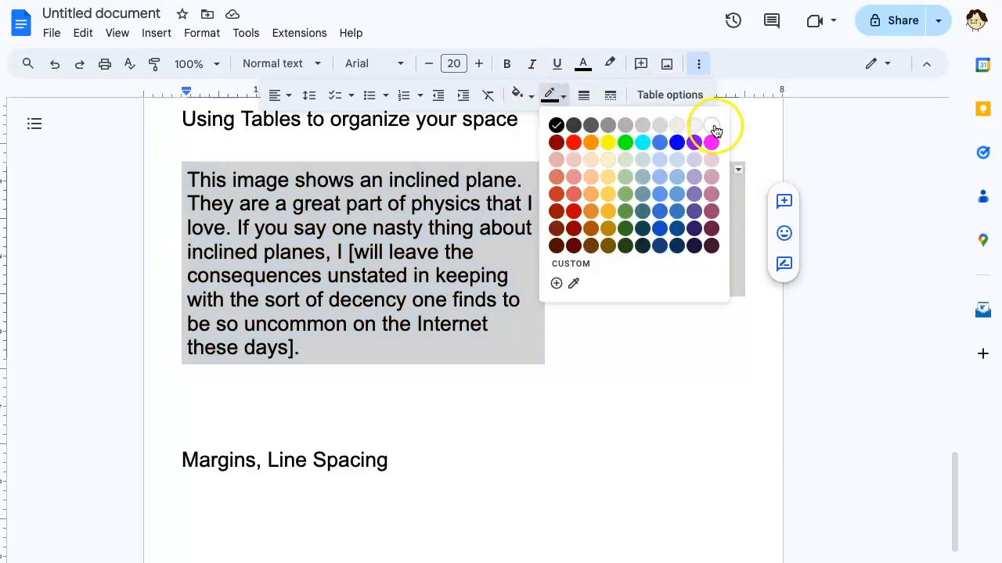
left_click(565, 95)
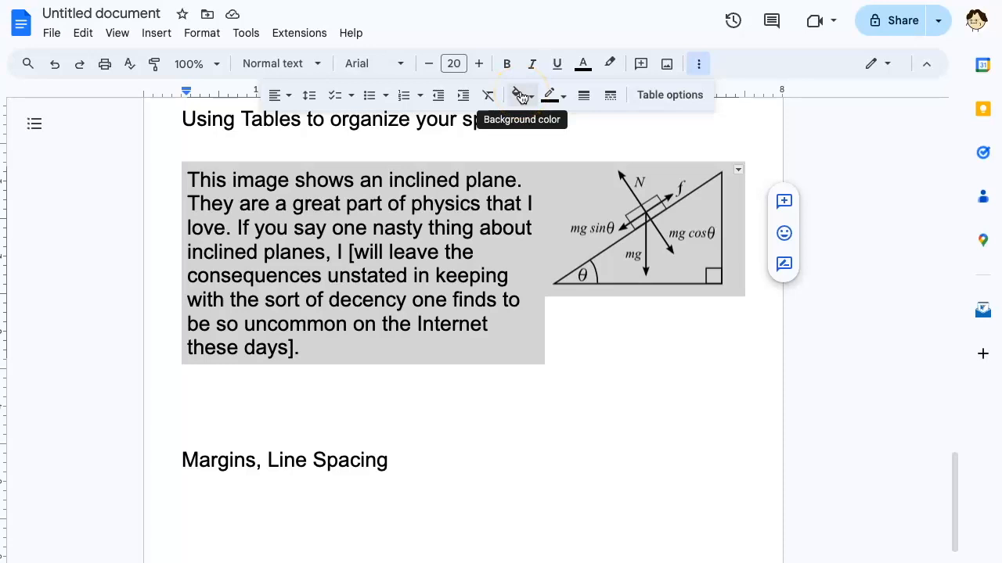
left_click(663, 104)
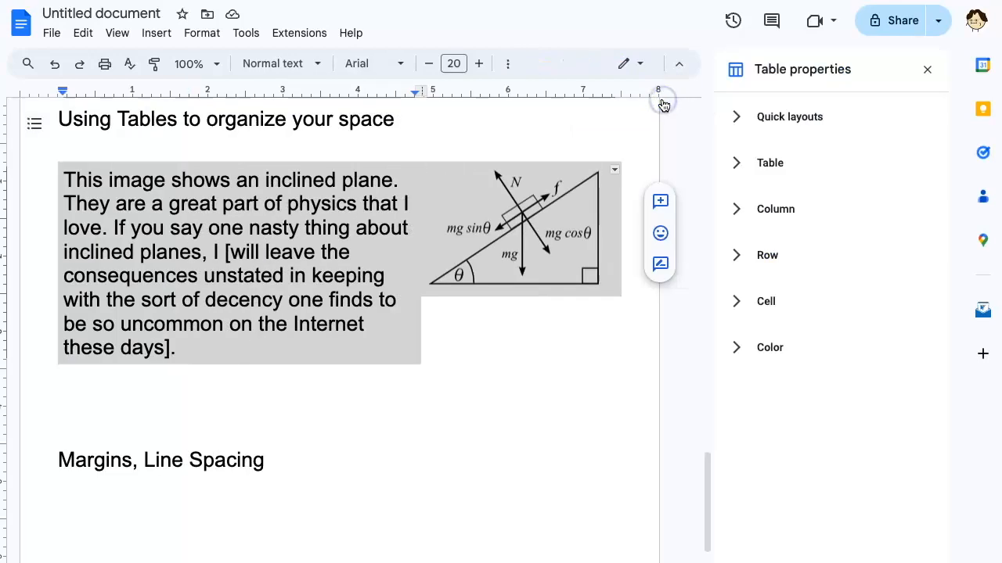
left_click(927, 70)
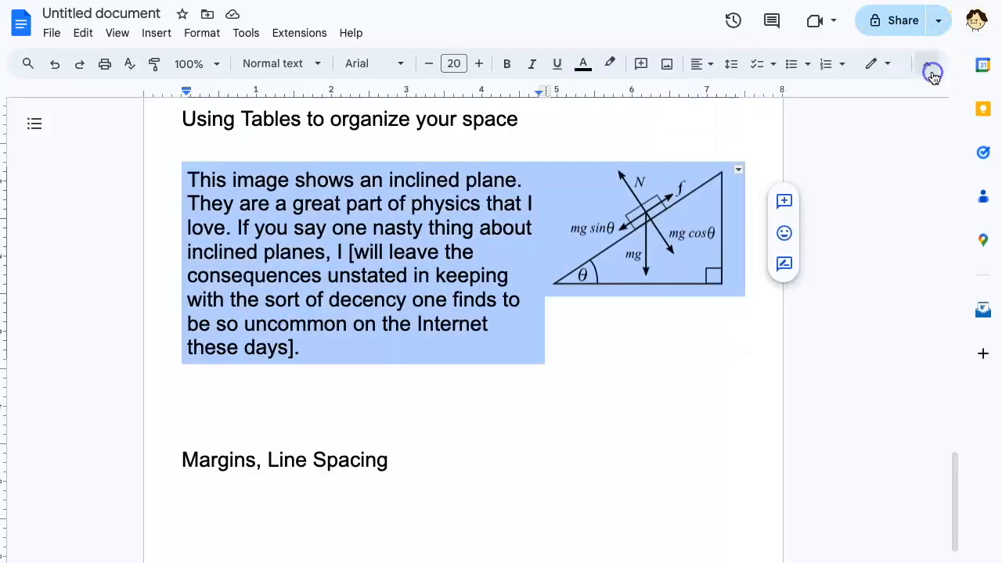
Check the borderless table by placing the cursor in the paragraph cell and selecting the inclined-plane diagram
left_click(501, 328)
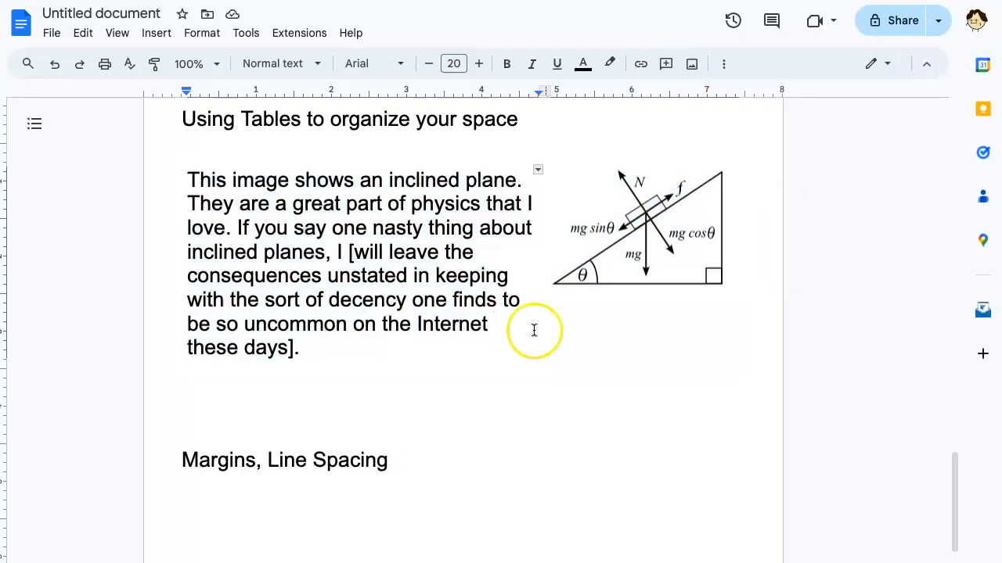
left_click(595, 329)
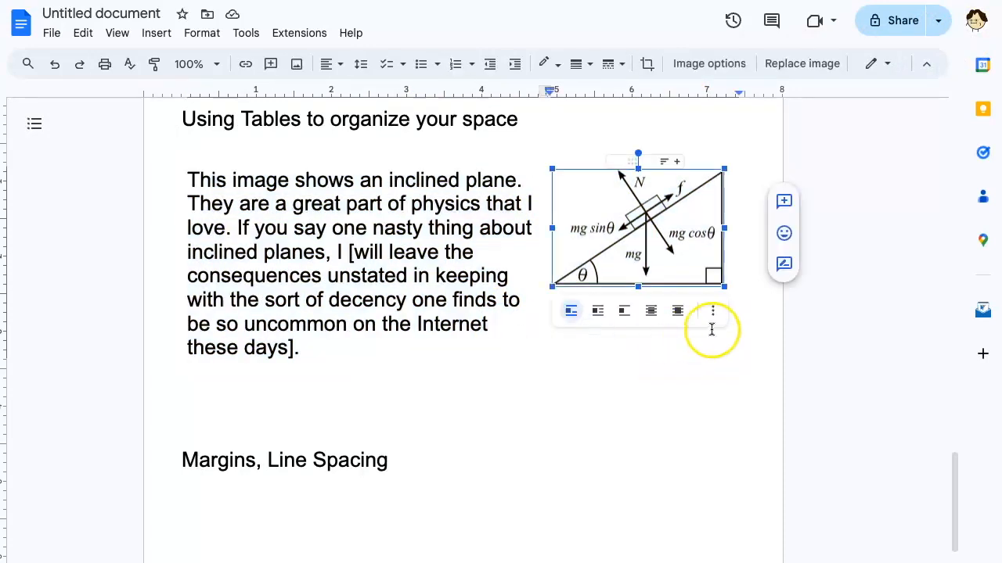
left_click(505, 298)
key("alt+shift+Right")
key("Left")
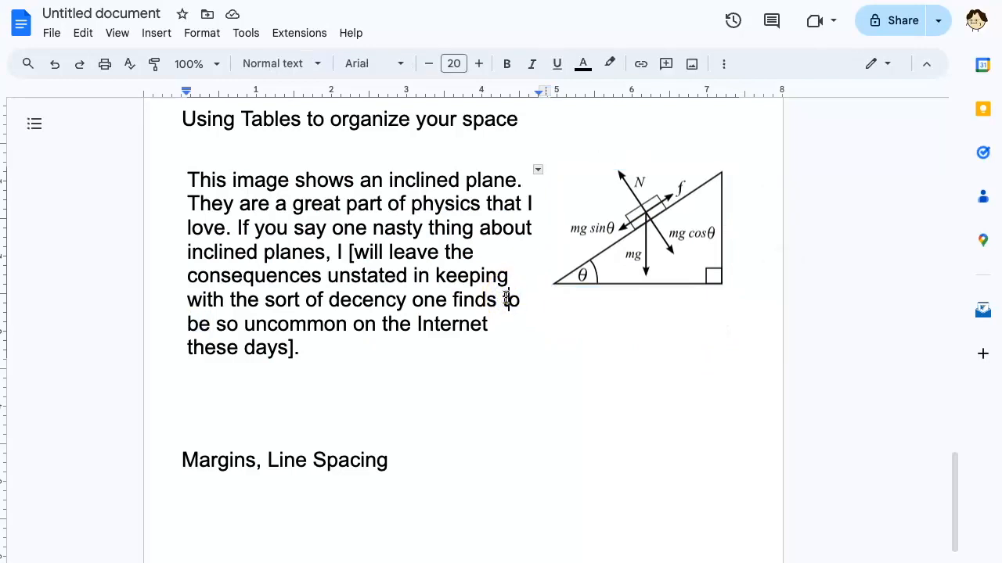
Try giving both cells of the inclined-plane table a border width of 1 pt
left_click(188, 176)
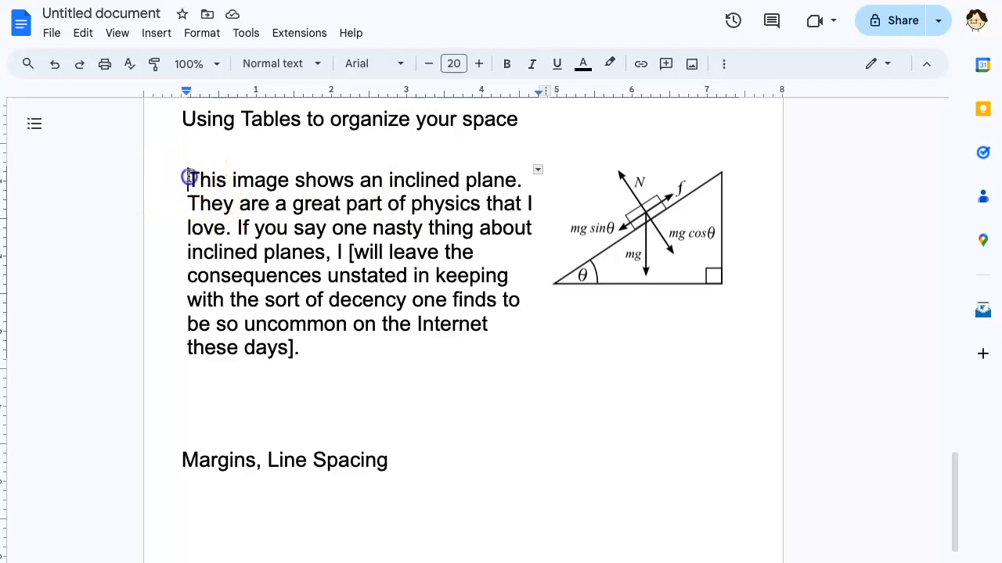
left_click_drag(189, 176, 666, 311)
left_click(702, 66)
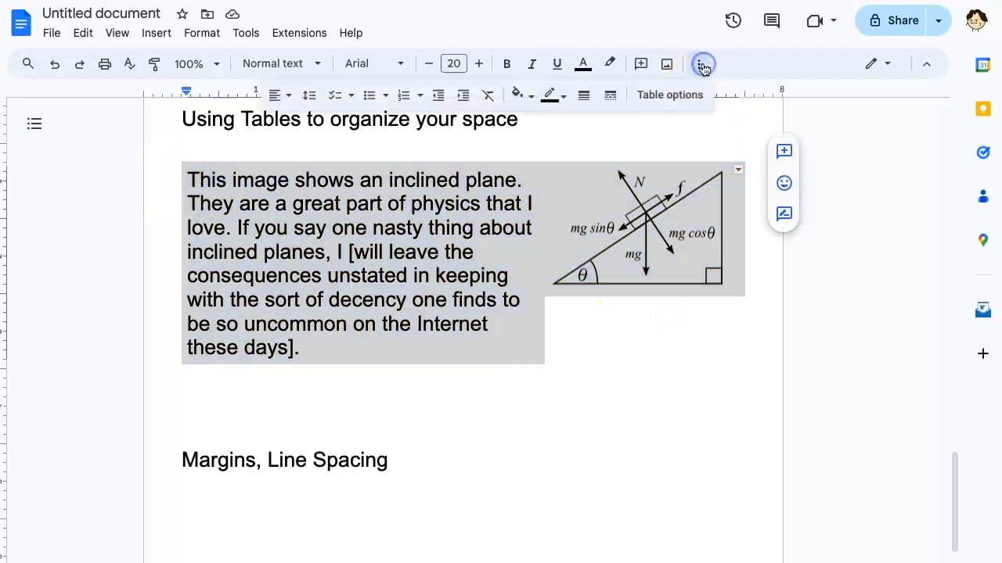
left_click(582, 95)
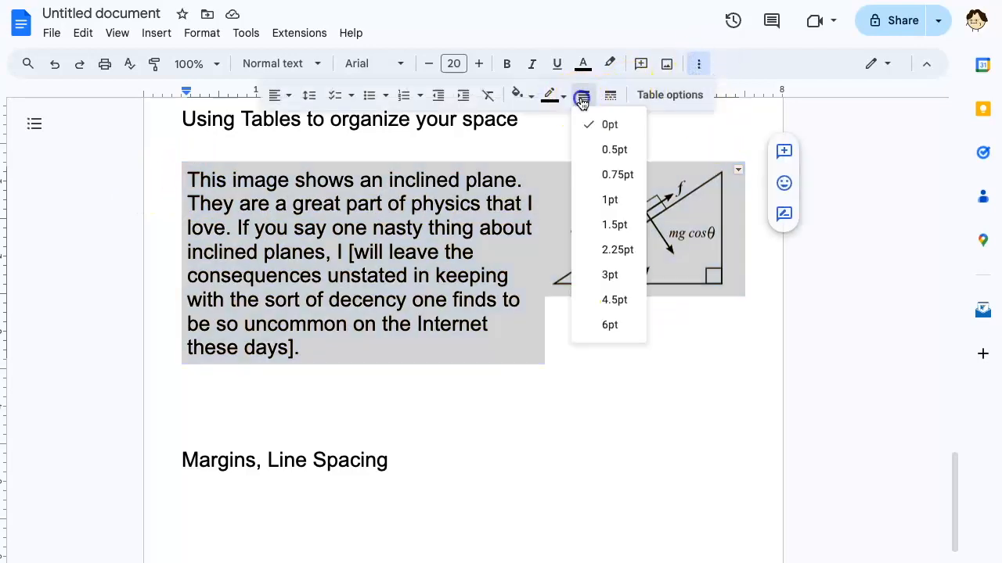
left_click(614, 199)
left_click(553, 409)
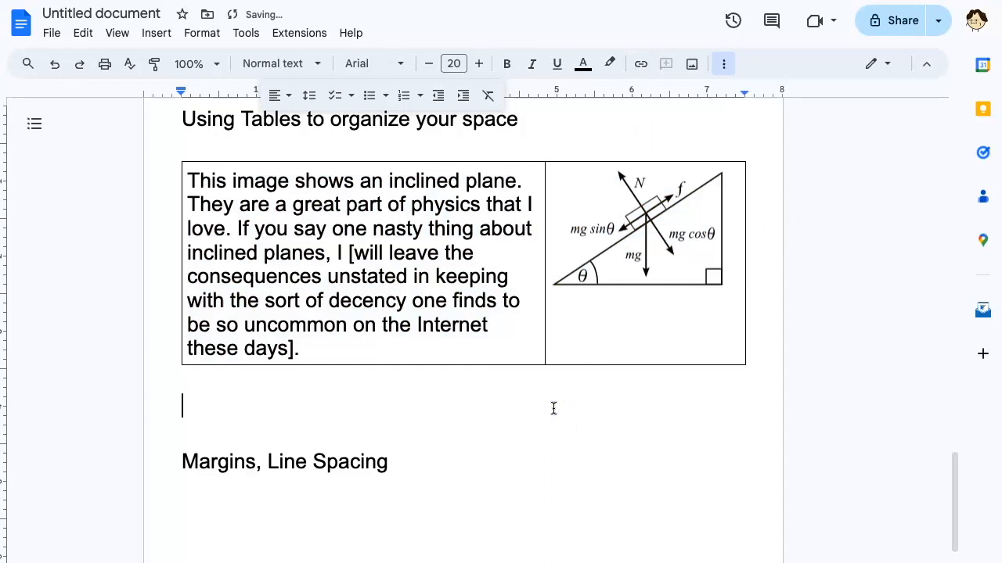
Review the whole document's margins in the page setup and cancel without changes
scroll(553, 407, "down", 1)
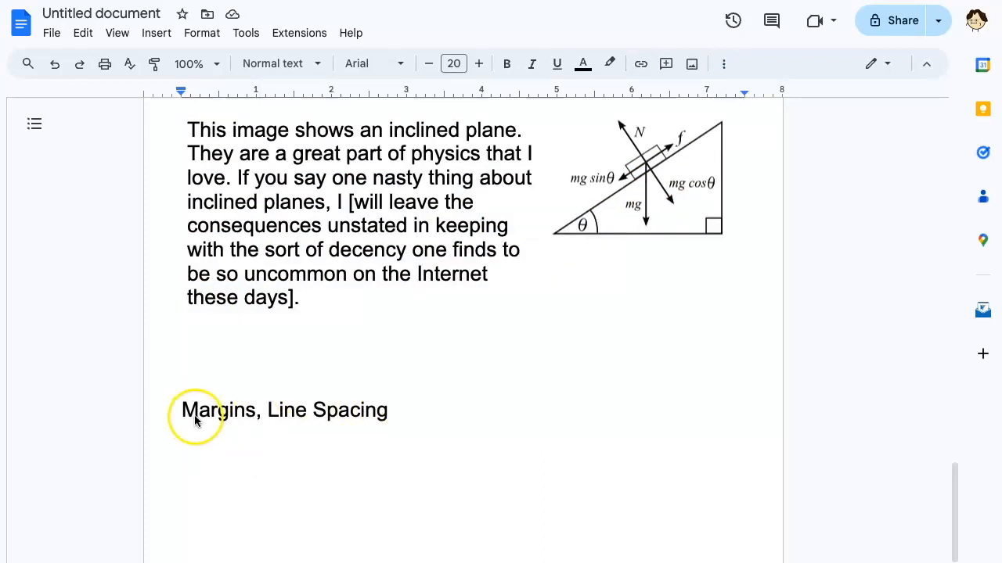
left_click(51, 34)
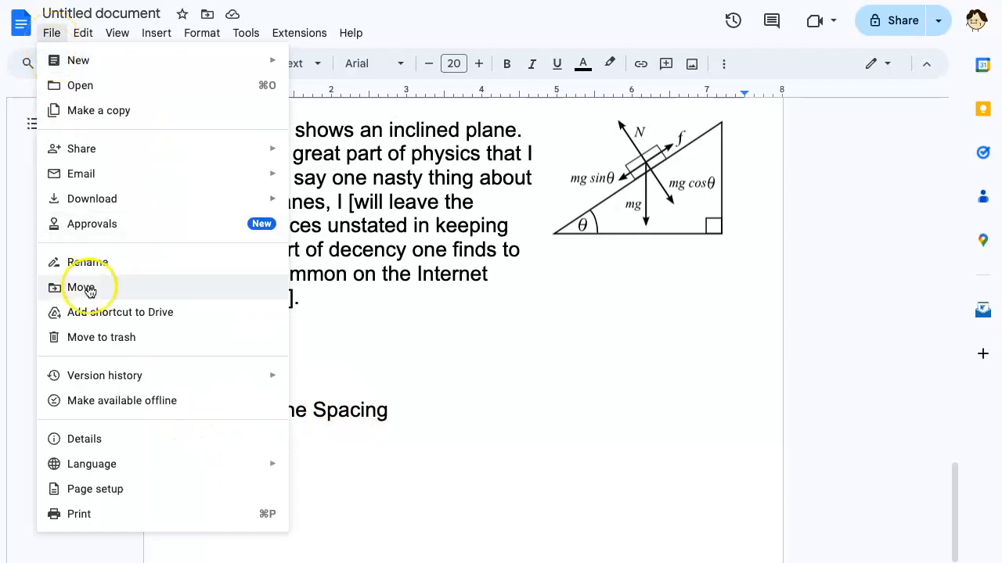
left_click(115, 497)
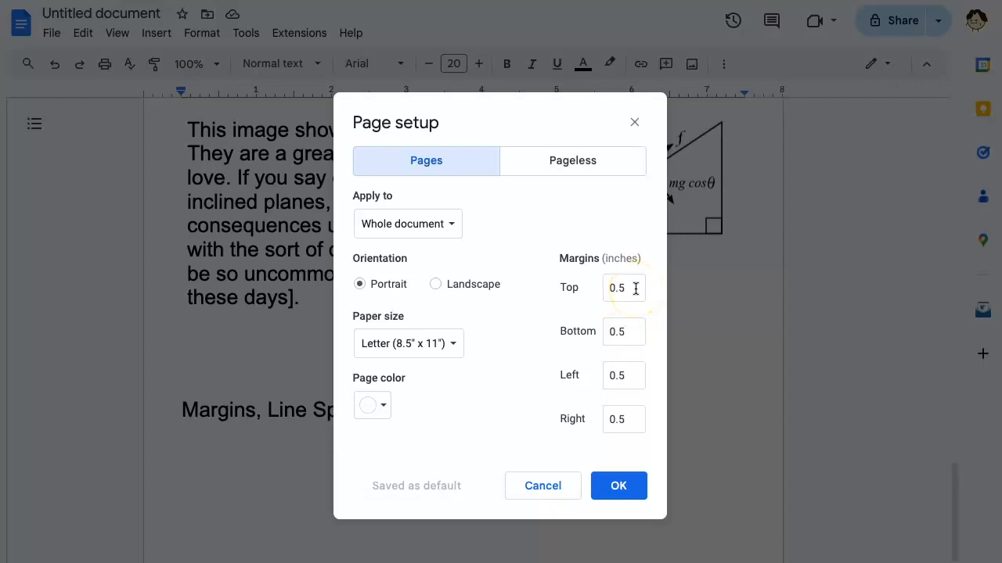
left_click(545, 488)
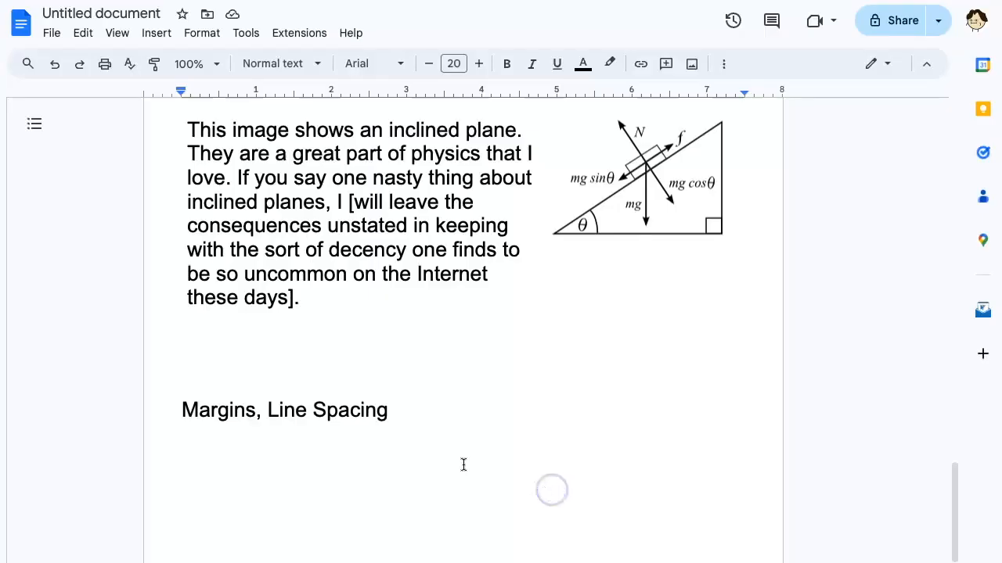
Select the first page's text from the title through "Paste in Graphs from Sheets" and show its line and paragraph spacing options
scroll(383, 405, "up", 10)
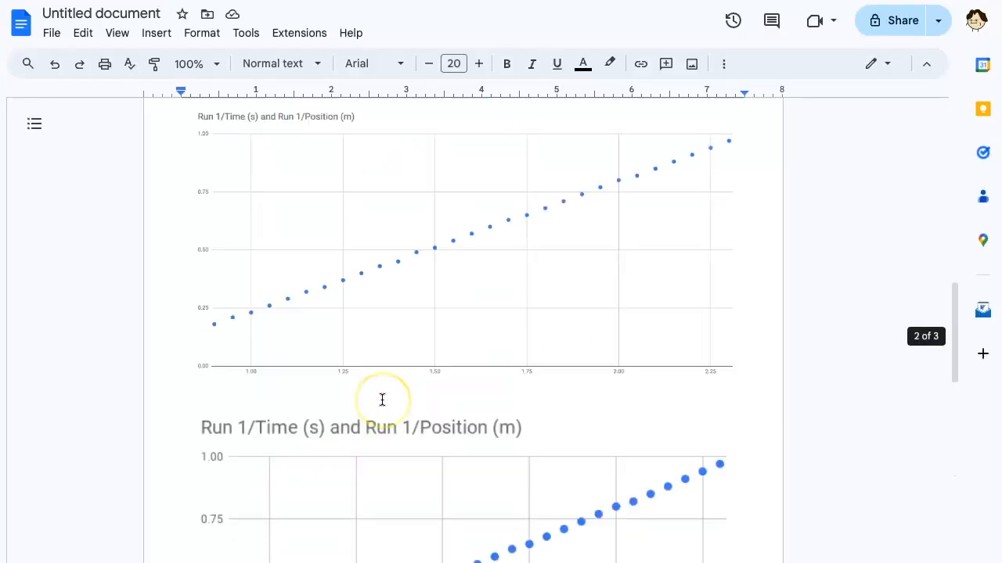
scroll(382, 399, "up", 15)
left_click_drag(179, 160, 479, 435)
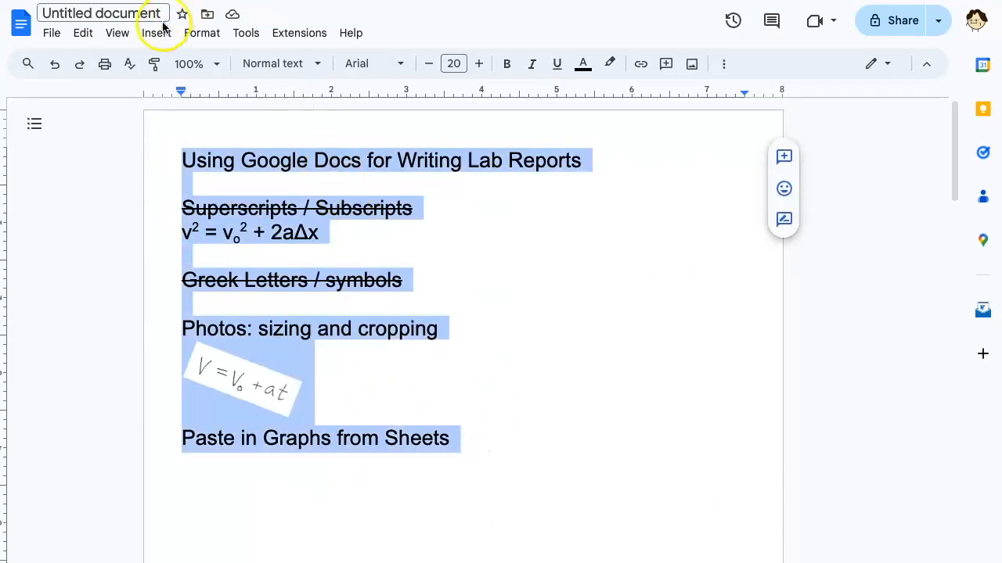
left_click(202, 33)
mouse_move(273, 141)
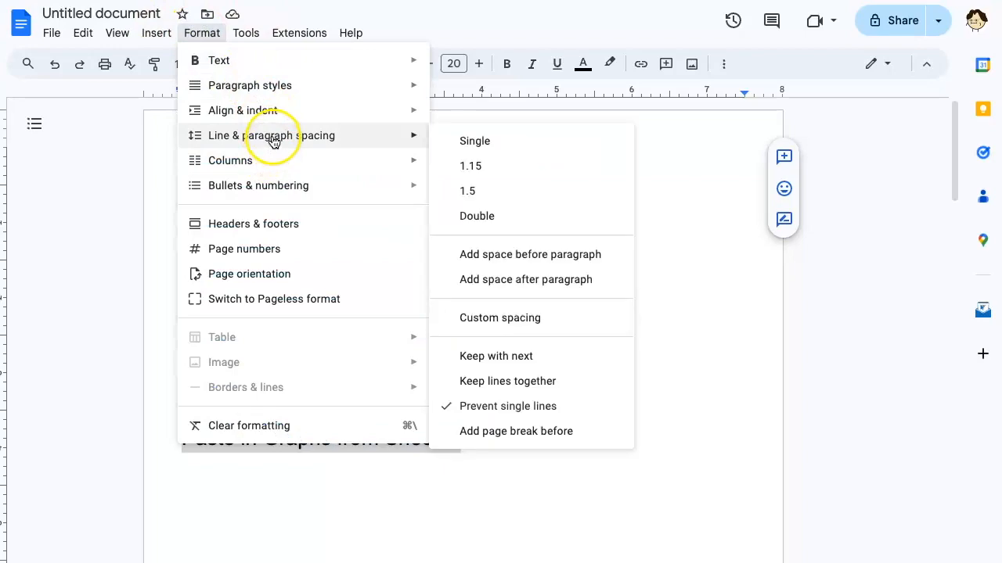